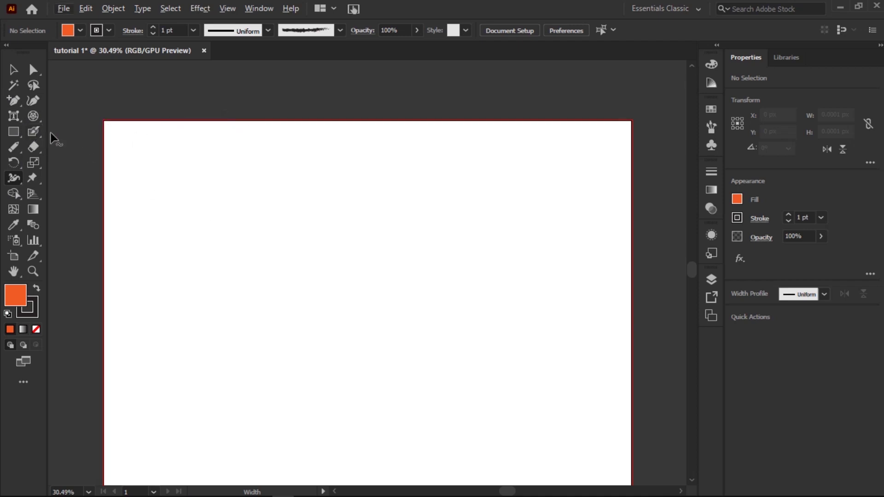
Paint two curved practice strokes on the artboard using the Paintbrush tool with the charcoal-style brush
{"action": "left_click", "coordinate": [32, 130]}
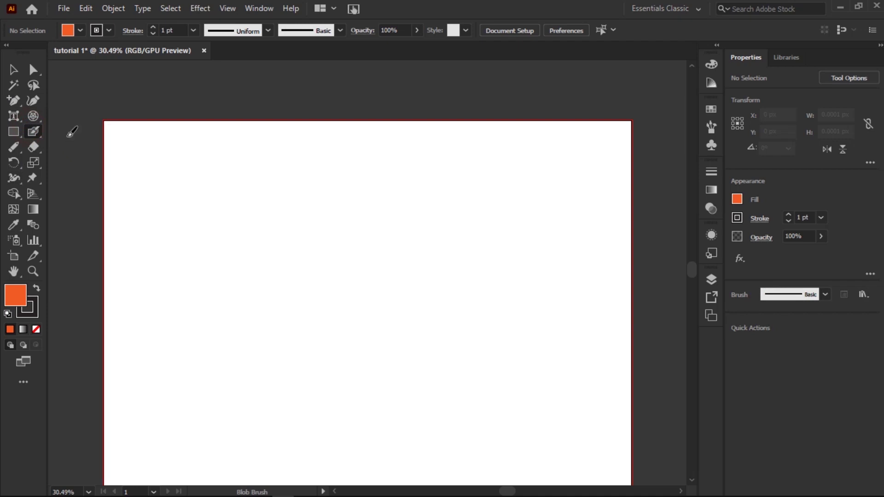
{"action": "left_click", "coordinate": [43, 134]}
{"action": "left_click", "coordinate": [92, 132]}
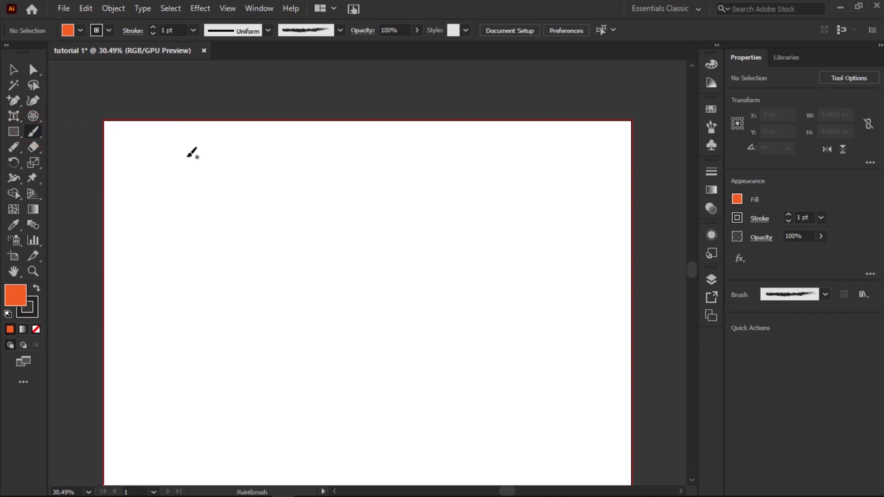
{"action": "mouse_move", "coordinate": [180, 258]}
{"action": "left_mouse_down"}
{"action": "mouse_move", "coordinate": [201, 226]}
{"action": "mouse_move", "coordinate": [326, 279]}
{"action": "left_mouse_up"}
{"action": "mouse_move", "coordinate": [249, 306]}
{"action": "left_mouse_down"}
{"action": "mouse_move", "coordinate": [275, 295]}
{"action": "mouse_move", "coordinate": [318, 235]}
{"action": "left_mouse_up"}
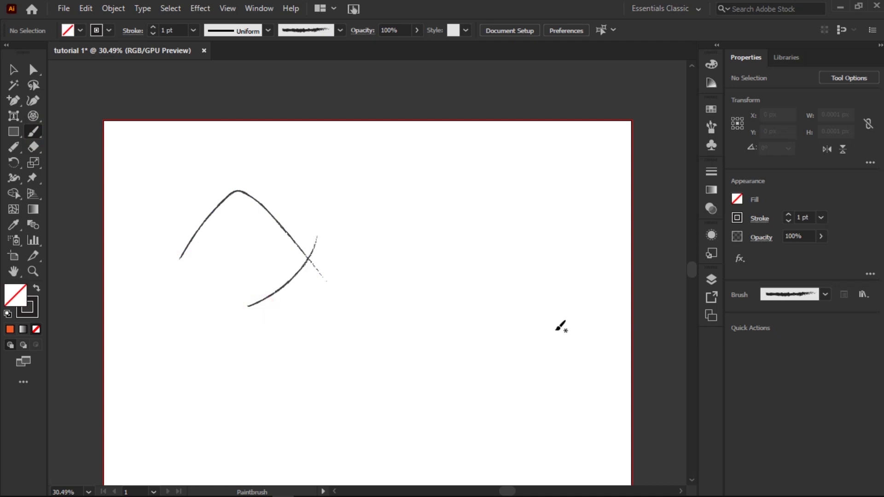
Pick the Basic brush definition and paint three long crossing strokes over the upper part of the artboard
{"action": "left_click", "coordinate": [341, 30]}
{"action": "left_click", "coordinate": [285, 82]}
{"action": "left_click", "coordinate": [270, 217]}
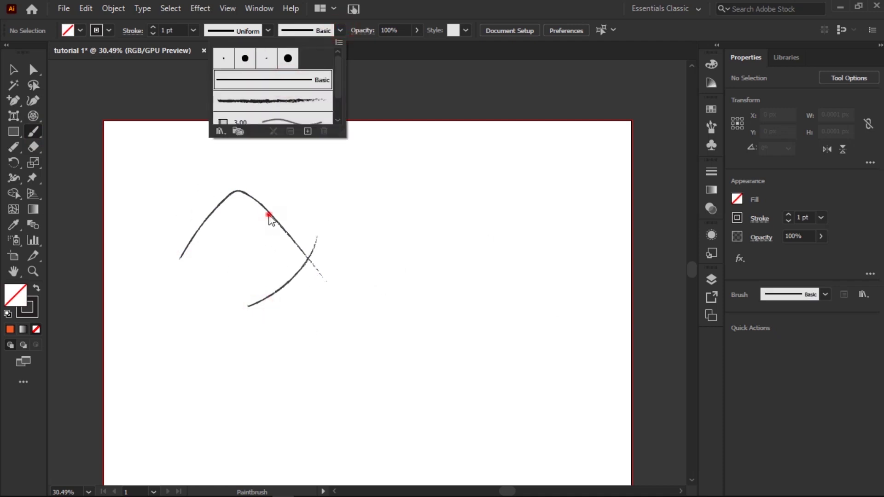
{"action": "left_click_drag", "start_coordinate": [235, 161], "coordinate": [420, 225]}
{"action": "left_click_drag", "start_coordinate": [395, 141], "coordinate": [335, 312]}
{"action": "left_click_drag", "start_coordinate": [272, 176], "coordinate": [515, 299]}
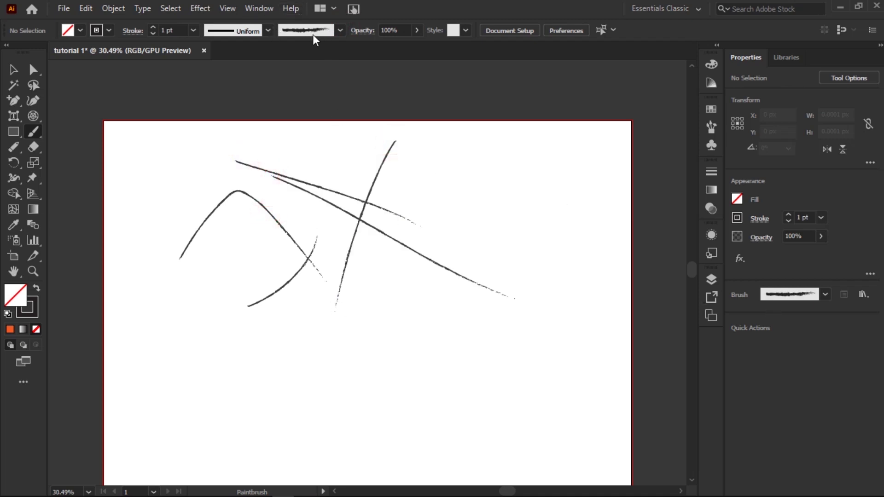
Choose the thick Touch Calligraphic brush and paint a series of crossing strokes over the existing ones
{"action": "left_click", "coordinate": [339, 31]}
{"action": "left_click", "coordinate": [288, 59]}
{"action": "left_click", "coordinate": [317, 190]}
{"action": "left_click_drag", "start_coordinate": [304, 201], "coordinate": [357, 266]}
{"action": "left_click_drag", "start_coordinate": [341, 164], "coordinate": [435, 232]}
{"action": "left_click_drag", "start_coordinate": [172, 174], "coordinate": [480, 231]}
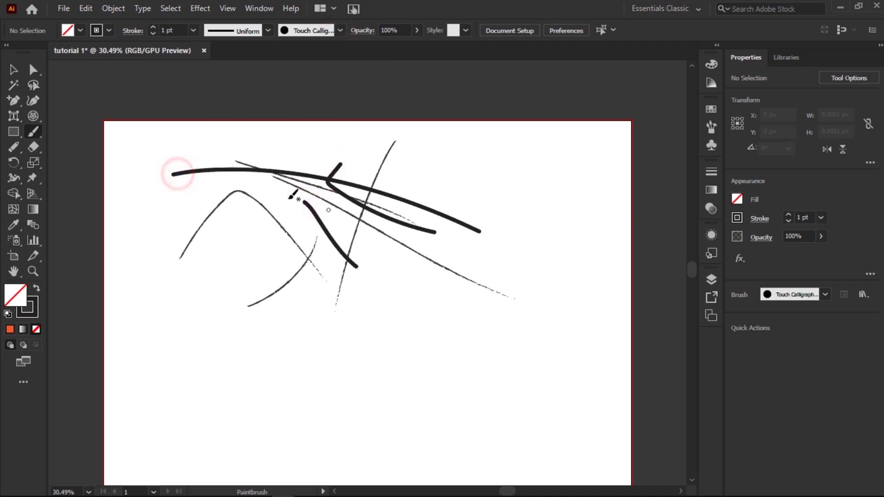
{"action": "left_click_drag", "start_coordinate": [293, 159], "coordinate": [313, 343]}
{"action": "left_click_drag", "start_coordinate": [94, 274], "coordinate": [346, 244]}
{"action": "left_click_drag", "start_coordinate": [278, 165], "coordinate": [292, 352]}
{"action": "left_click_drag", "start_coordinate": [169, 301], "coordinate": [468, 273]}
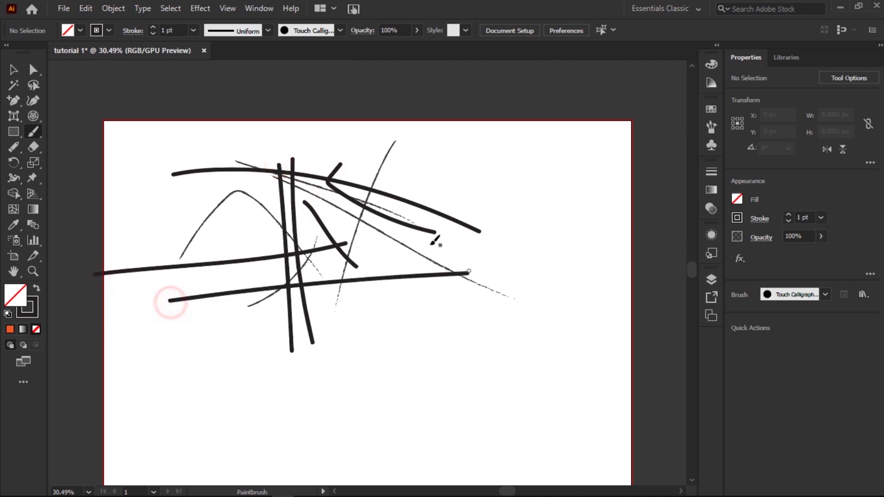
{"action": "left_click_drag", "start_coordinate": [392, 197], "coordinate": [450, 386]}
{"action": "left_click_drag", "start_coordinate": [244, 300], "coordinate": [459, 321]}
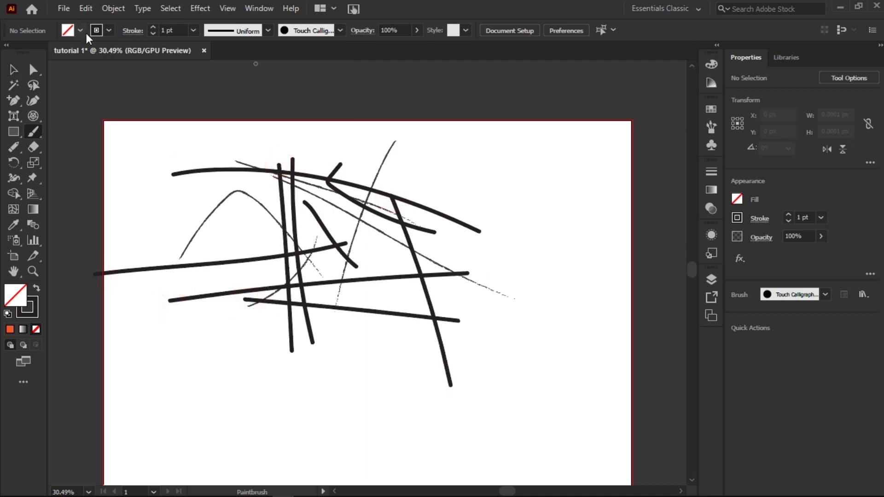
Select all the painted strokes and apply a dark red fill and a bright red stroke colour
{"action": "left_click", "coordinate": [14, 70]}
{"action": "left_click_drag", "start_coordinate": [140, 129], "coordinate": [480, 346]}
{"action": "left_click", "coordinate": [80, 30]}
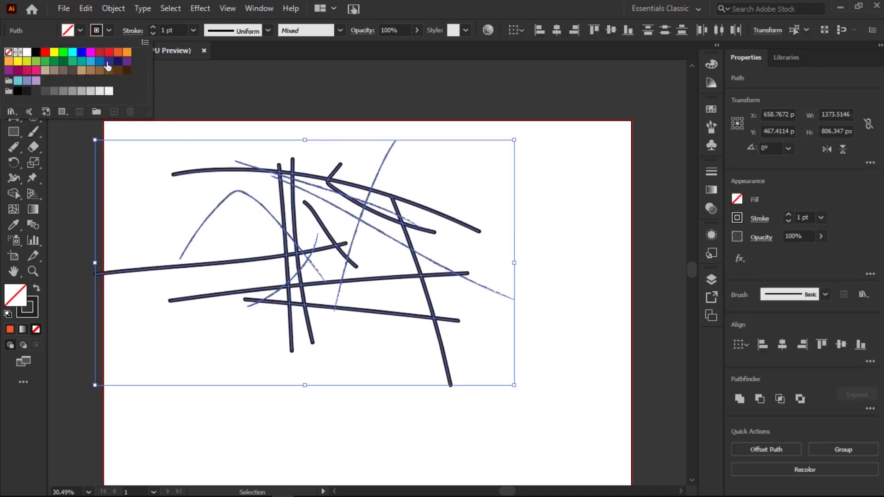
{"action": "left_click", "coordinate": [99, 51]}
{"action": "left_click", "coordinate": [458, 248]}
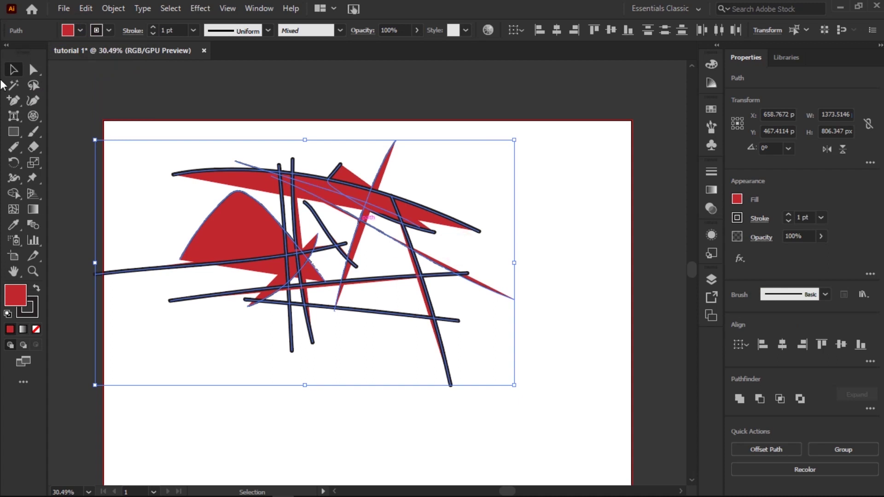
{"action": "left_click", "coordinate": [109, 31]}
{"action": "left_click", "coordinate": [109, 52]}
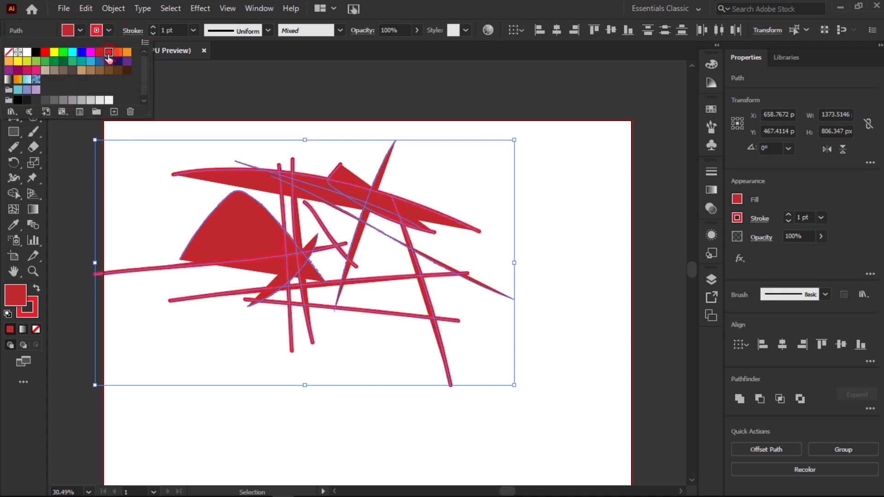
Set the fill of the painted strokes to None, and delete all of them from the artboard
{"action": "left_click", "coordinate": [82, 28]}
{"action": "left_click", "coordinate": [80, 30]}
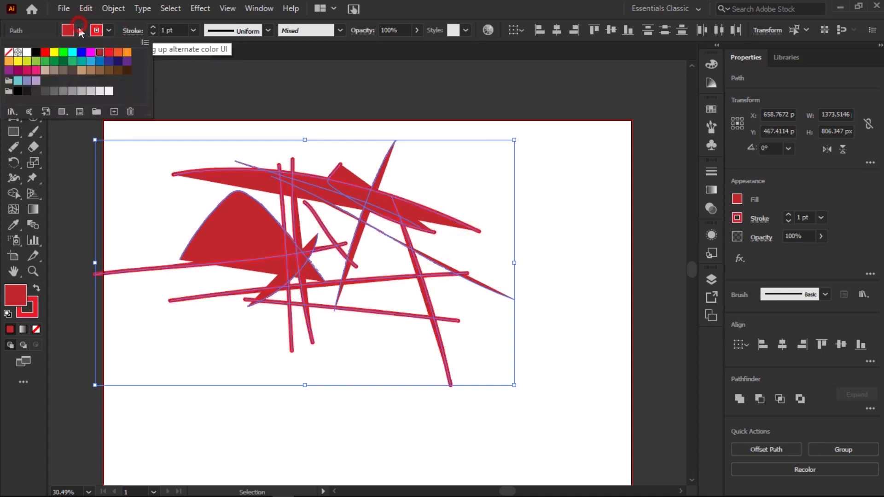
{"action": "left_click", "coordinate": [8, 52]}
{"action": "left_click", "coordinate": [172, 150]}
{"action": "left_click", "coordinate": [576, 259]}
{"action": "left_click_drag", "start_coordinate": [557, 205], "coordinate": [206, 326]}
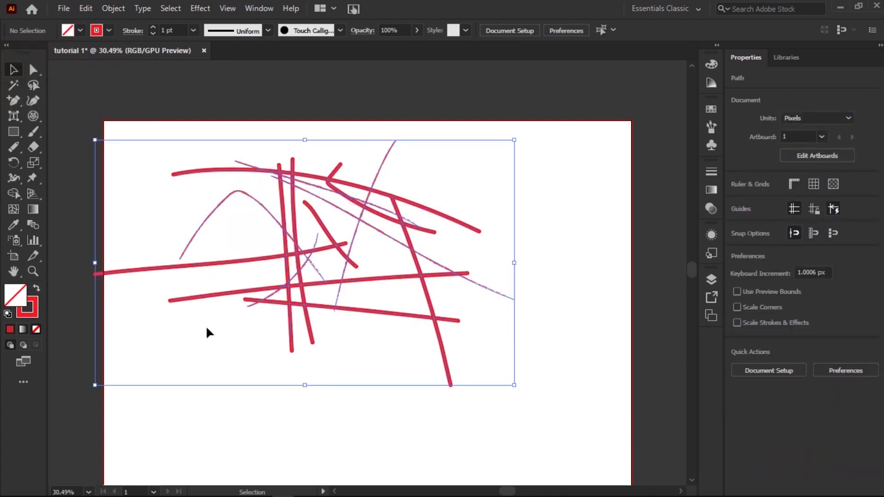
{"action": "key", "text": "Delete"}
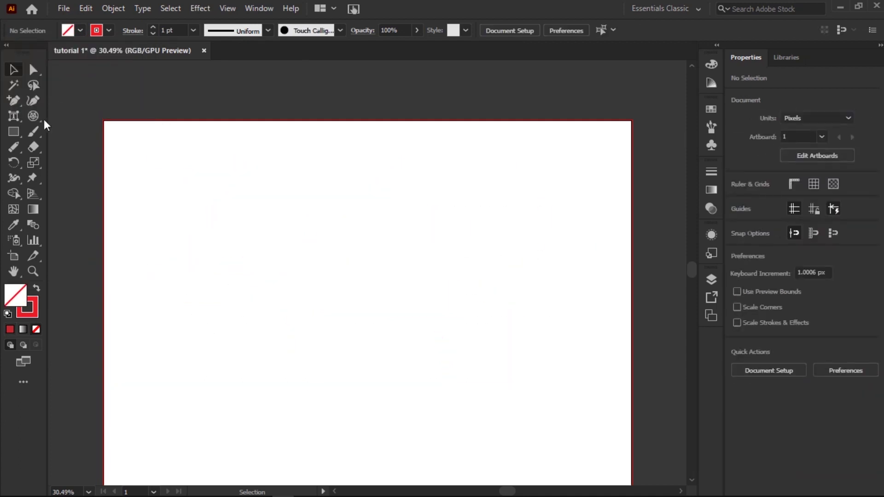
Paint many freehand red strokes and loops across the upper artboard with the Blob Brush tool
{"action": "left_click_drag", "start_coordinate": [33, 131], "coordinate": [78, 147]}
{"action": "mouse_move", "coordinate": [215, 258]}
{"action": "left_mouse_down"}
{"action": "mouse_move", "coordinate": [291, 203]}
{"action": "mouse_move", "coordinate": [309, 236]}
{"action": "left_mouse_up"}
{"action": "left_click_drag", "start_coordinate": [300, 288], "coordinate": [350, 231]}
{"action": "left_click_drag", "start_coordinate": [369, 177], "coordinate": [428, 261]}
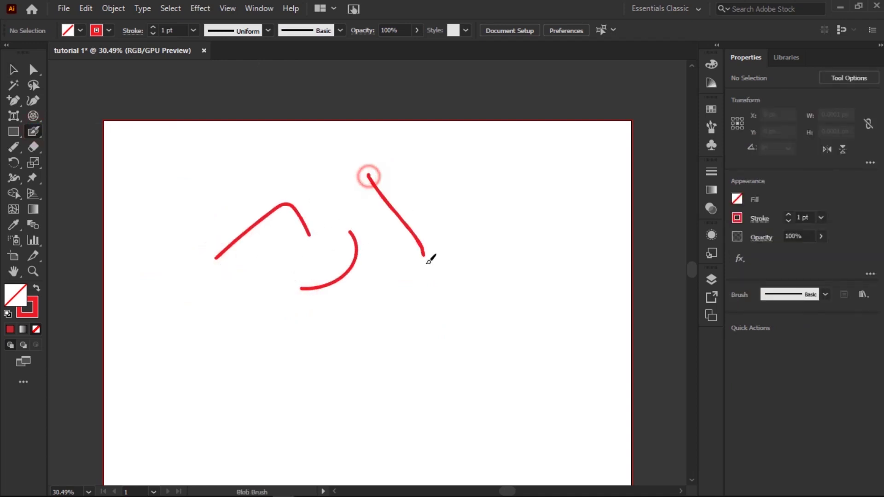
{"action": "left_click_drag", "start_coordinate": [307, 209], "coordinate": [474, 243]}
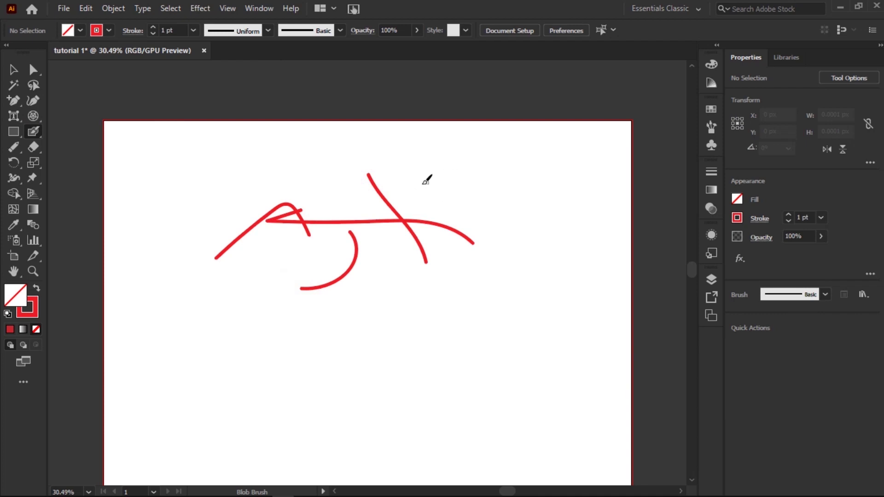
{"action": "mouse_move", "coordinate": [462, 165]}
{"action": "left_mouse_down"}
{"action": "mouse_move", "coordinate": [430, 207]}
{"action": "mouse_move", "coordinate": [496, 259]}
{"action": "mouse_move", "coordinate": [449, 251]}
{"action": "mouse_move", "coordinate": [539, 256]}
{"action": "mouse_move", "coordinate": [481, 180]}
{"action": "mouse_move", "coordinate": [506, 225]}
{"action": "left_mouse_up"}
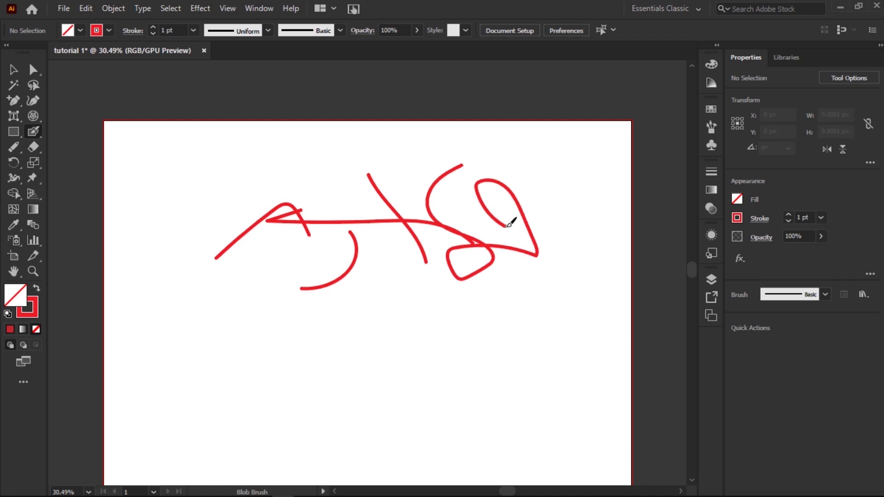
{"action": "mouse_move", "coordinate": [482, 219]}
{"action": "left_mouse_down"}
{"action": "mouse_move", "coordinate": [534, 209]}
{"action": "mouse_move", "coordinate": [525, 190]}
{"action": "left_mouse_up"}
{"action": "left_click_drag", "start_coordinate": [461, 156], "coordinate": [435, 169]}
{"action": "left_click_drag", "start_coordinate": [333, 151], "coordinate": [442, 203]}
{"action": "left_click_drag", "start_coordinate": [315, 171], "coordinate": [437, 203]}
{"action": "left_click_drag", "start_coordinate": [310, 187], "coordinate": [391, 184]}
{"action": "left_click_drag", "start_coordinate": [225, 166], "coordinate": [389, 158]}
{"action": "left_click_drag", "start_coordinate": [280, 154], "coordinate": [321, 246]}
{"action": "left_click_drag", "start_coordinate": [98, 191], "coordinate": [290, 188]}
{"action": "left_click_drag", "start_coordinate": [188, 135], "coordinate": [152, 290]}
{"action": "left_click_drag", "start_coordinate": [126, 209], "coordinate": [260, 263]}
{"action": "left_click_drag", "start_coordinate": [146, 152], "coordinate": [244, 320]}
{"action": "left_click_drag", "start_coordinate": [175, 281], "coordinate": [377, 213]}
{"action": "left_click_drag", "start_coordinate": [184, 159], "coordinate": [264, 408]}
{"action": "left_click_drag", "start_coordinate": [166, 342], "coordinate": [405, 328]}
Paint three short red strokes with the Paintbrush tool below the existing Blob Brush strokes
{"action": "mouse_move", "coordinate": [33, 137]}
{"action": "left_mouse_down"}
{"action": "mouse_move", "coordinate": [70, 136]}
{"action": "mouse_move", "coordinate": [69, 127]}
{"action": "left_mouse_up"}
{"action": "left_click_drag", "start_coordinate": [363, 266], "coordinate": [403, 315]}
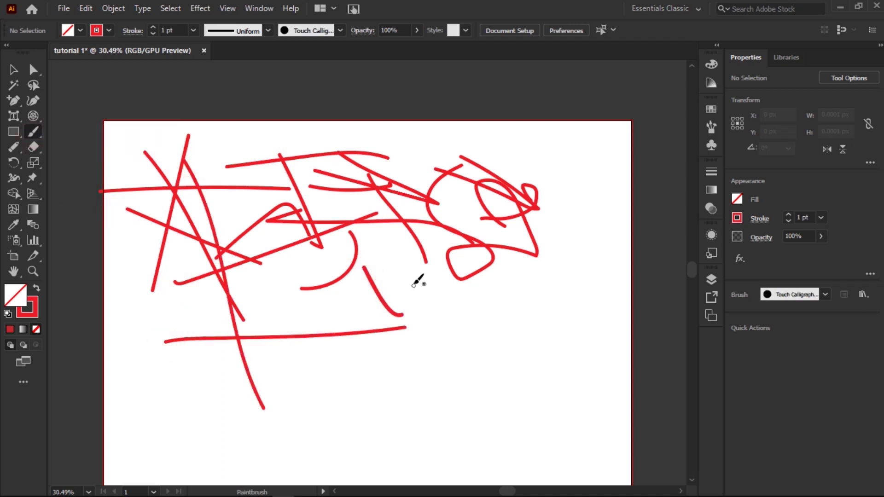
{"action": "mouse_move", "coordinate": [413, 282]}
{"action": "left_mouse_down"}
{"action": "mouse_move", "coordinate": [433, 309]}
{"action": "mouse_move", "coordinate": [444, 349]}
{"action": "left_mouse_up"}
{"action": "left_click_drag", "start_coordinate": [376, 328], "coordinate": [474, 314]}
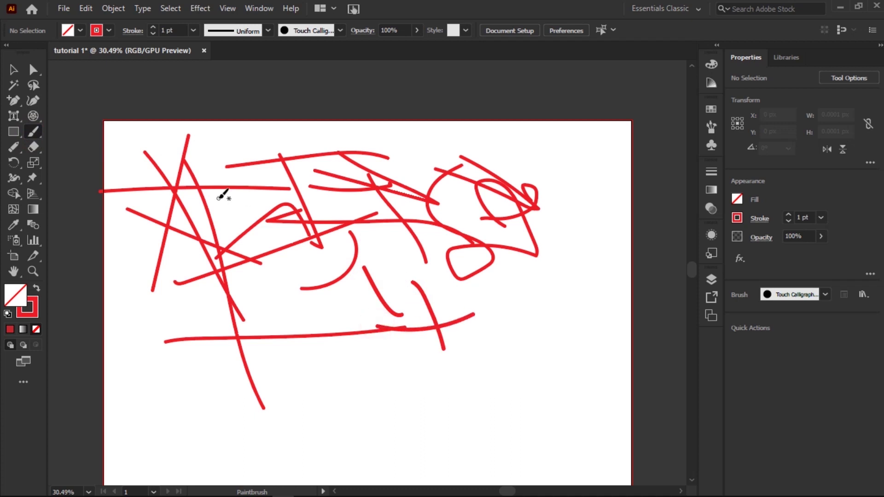
Select the short, nearly horizontal stroke painted last and run the Smooth tool along it
{"action": "left_click", "coordinate": [12, 70]}
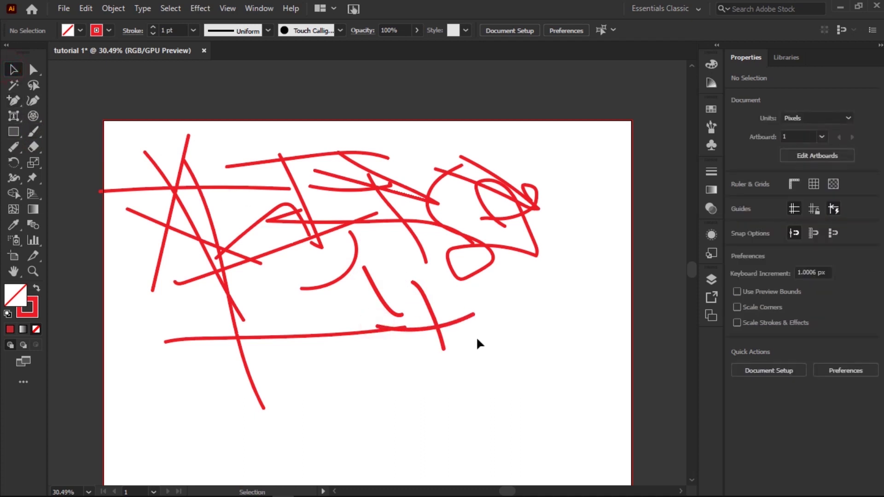
{"action": "left_click", "coordinate": [450, 325]}
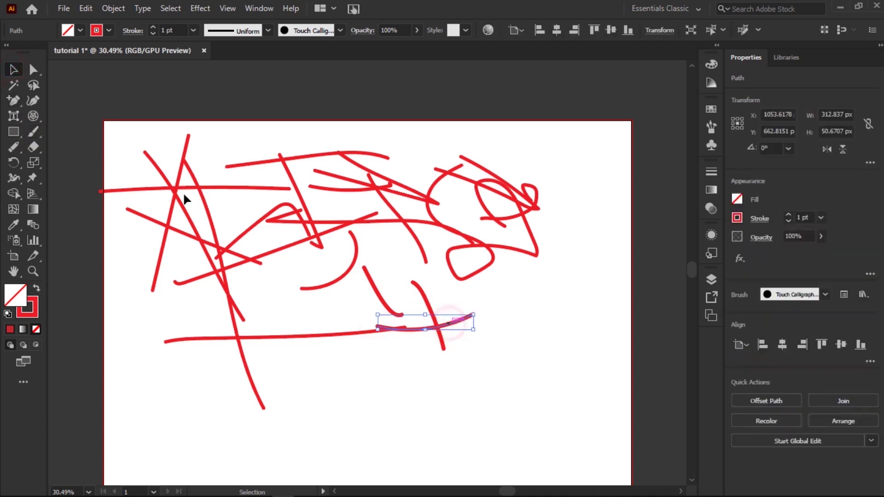
{"action": "left_click", "coordinate": [11, 148]}
{"action": "left_click", "coordinate": [78, 178]}
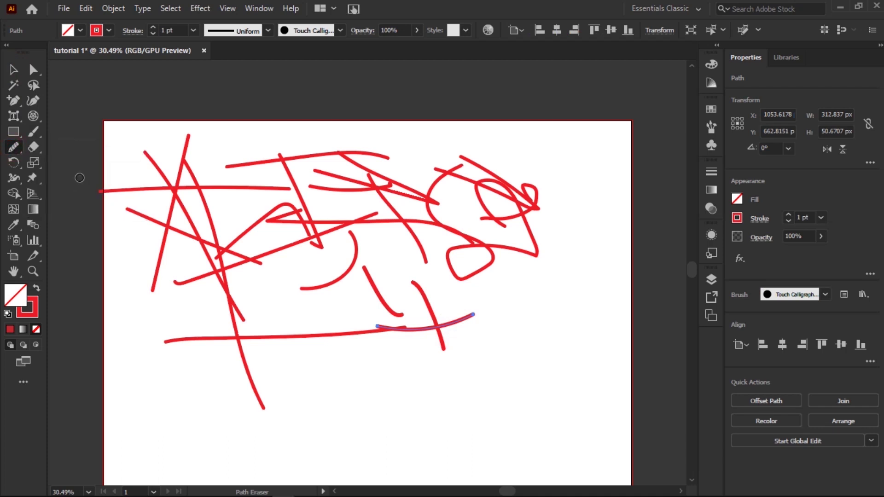
{"action": "mouse_move", "coordinate": [459, 314]}
{"action": "left_mouse_down"}
{"action": "mouse_move", "coordinate": [448, 349]}
{"action": "mouse_move", "coordinate": [430, 340]}
{"action": "mouse_move", "coordinate": [439, 322]}
{"action": "mouse_move", "coordinate": [472, 313]}
{"action": "mouse_move", "coordinate": [399, 323]}
{"action": "mouse_move", "coordinate": [449, 336]}
{"action": "mouse_move", "coordinate": [453, 357]}
{"action": "left_mouse_up"}
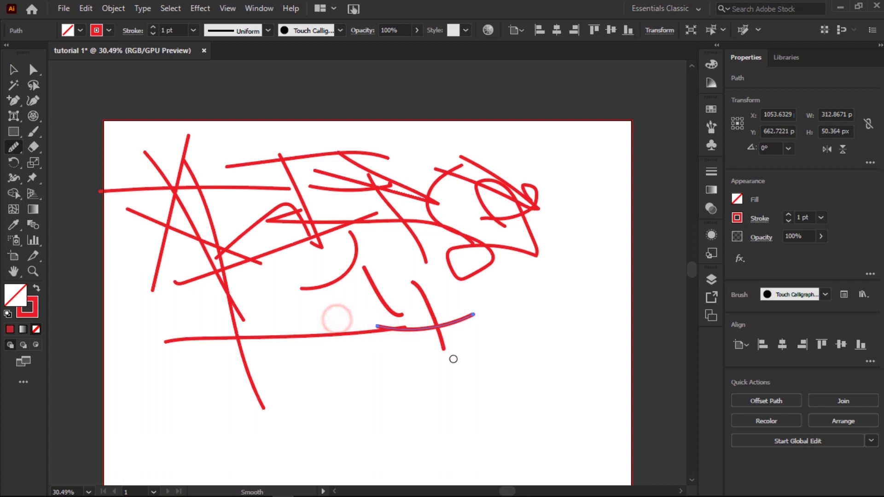
Select all the red brush strokes and delete them from the artboard
{"action": "left_click", "coordinate": [6, 69]}
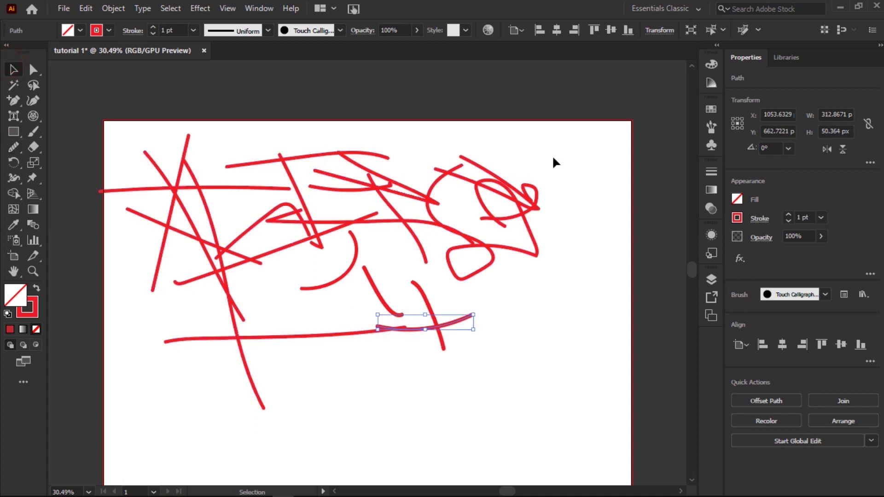
{"action": "mouse_move", "coordinate": [568, 159]}
{"action": "left_mouse_down"}
{"action": "mouse_move", "coordinate": [387, 223]}
{"action": "mouse_move", "coordinate": [184, 375]}
{"action": "left_mouse_up"}
{"action": "left_click", "coordinate": [184, 376]}
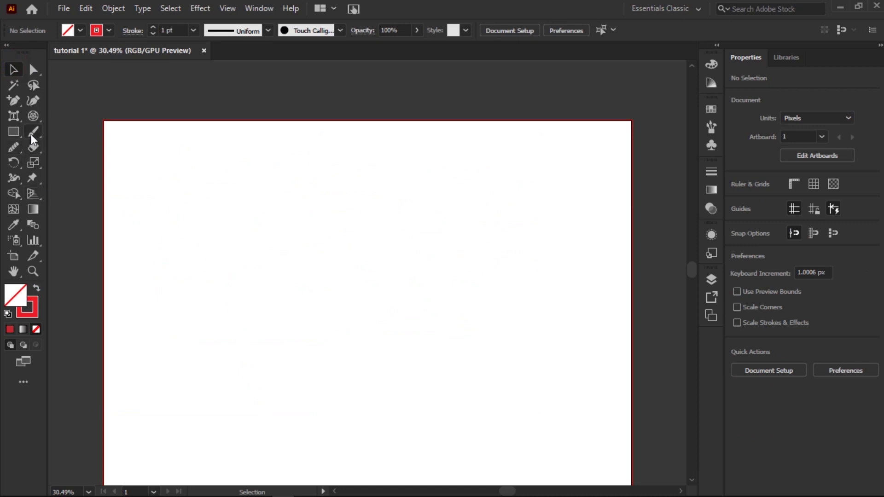
Draw many rough crossing lines across the upper artboard with the Shaper tool
{"action": "left_click_drag", "start_coordinate": [12, 150], "coordinate": [65, 148]}
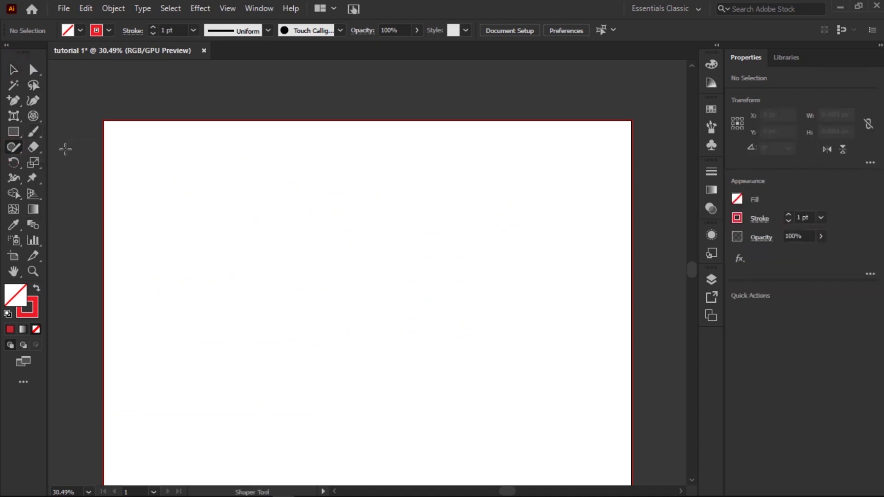
{"action": "mouse_move", "coordinate": [179, 184]}
{"action": "left_mouse_down"}
{"action": "mouse_move", "coordinate": [211, 184]}
{"action": "mouse_move", "coordinate": [297, 216]}
{"action": "mouse_move", "coordinate": [227, 214]}
{"action": "mouse_move", "coordinate": [277, 211]}
{"action": "mouse_move", "coordinate": [277, 231]}
{"action": "left_mouse_up"}
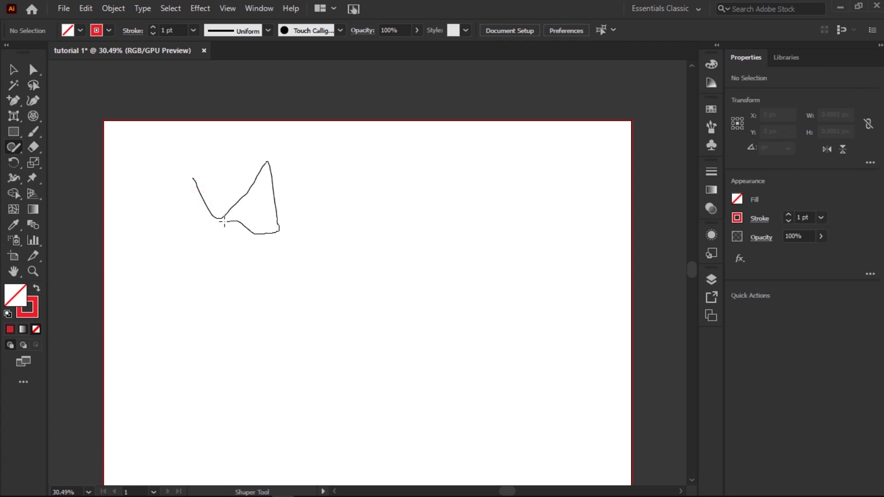
{"action": "left_click_drag", "start_coordinate": [192, 181], "coordinate": [290, 323]}
{"action": "left_click_drag", "start_coordinate": [241, 233], "coordinate": [412, 224]}
{"action": "left_click_drag", "start_coordinate": [281, 175], "coordinate": [405, 322]}
{"action": "mouse_move", "coordinate": [194, 318]}
{"action": "left_mouse_down"}
{"action": "mouse_move", "coordinate": [415, 292]}
{"action": "mouse_move", "coordinate": [366, 255]}
{"action": "left_mouse_up"}
{"action": "left_click_drag", "start_coordinate": [230, 208], "coordinate": [273, 298]}
{"action": "left_click_drag", "start_coordinate": [195, 263], "coordinate": [403, 261]}
{"action": "left_click_drag", "start_coordinate": [317, 224], "coordinate": [344, 300]}
{"action": "left_click_drag", "start_coordinate": [266, 209], "coordinate": [312, 286]}
{"action": "left_click_drag", "start_coordinate": [201, 213], "coordinate": [392, 245]}
{"action": "left_click_drag", "start_coordinate": [305, 160], "coordinate": [390, 268]}
{"action": "left_click_drag", "start_coordinate": [122, 180], "coordinate": [388, 181]}
{"action": "left_click_drag", "start_coordinate": [266, 136], "coordinate": [308, 262]}
{"action": "left_click_drag", "start_coordinate": [202, 205], "coordinate": [392, 193]}
{"action": "left_click_drag", "start_coordinate": [201, 105], "coordinate": [234, 266]}
{"action": "left_click_drag", "start_coordinate": [158, 209], "coordinate": [436, 222]}
{"action": "mouse_move", "coordinate": [154, 211]}
{"action": "left_mouse_down"}
{"action": "mouse_move", "coordinate": [198, 134]}
{"action": "mouse_move", "coordinate": [221, 203]}
{"action": "mouse_move", "coordinate": [155, 214]}
{"action": "mouse_move", "coordinate": [202, 211]}
{"action": "mouse_move", "coordinate": [144, 206]}
{"action": "mouse_move", "coordinate": [211, 326]}
{"action": "left_mouse_up"}
{"action": "left_click_drag", "start_coordinate": [125, 215], "coordinate": [229, 347]}
{"action": "left_click_drag", "start_coordinate": [189, 274], "coordinate": [174, 335]}
{"action": "left_click_drag", "start_coordinate": [109, 401], "coordinate": [254, 181]}
Give the upper group of crossing Shaper lines an orange stroke with a weight of 4 pt
{"action": "left_click", "coordinate": [14, 69]}
{"action": "left_click_drag", "start_coordinate": [481, 194], "coordinate": [290, 315]}
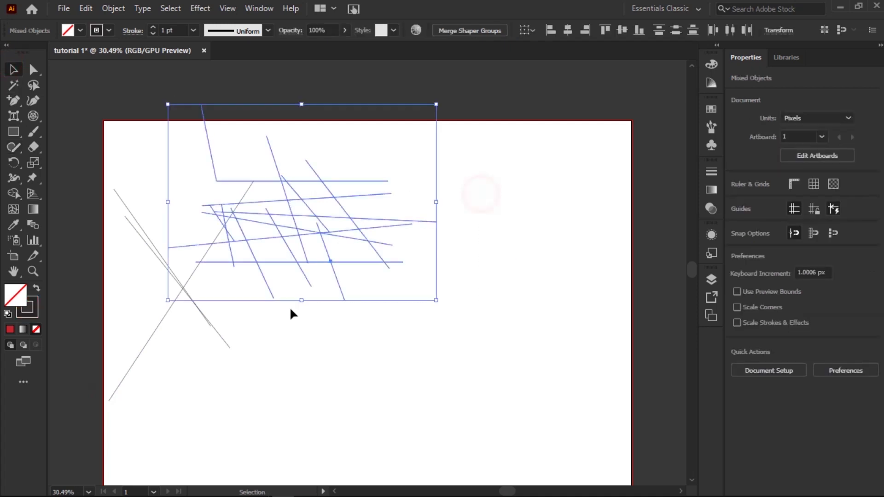
{"action": "left_click", "coordinate": [109, 30]}
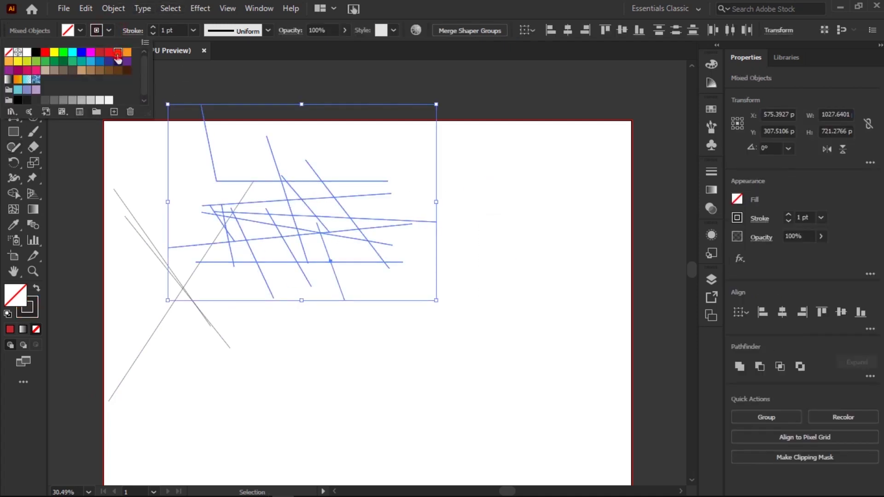
{"action": "left_click", "coordinate": [118, 52]}
{"action": "left_click", "coordinate": [153, 26]}
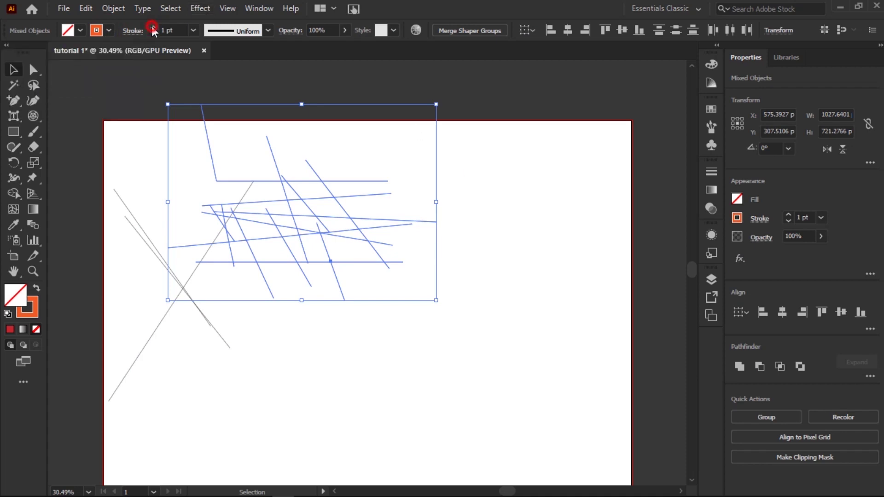
{"action": "left_click", "coordinate": [152, 26]}
{"action": "left_click", "coordinate": [153, 27]}
{"action": "left_click", "coordinate": [152, 26]}
{"action": "left_click", "coordinate": [528, 208]}
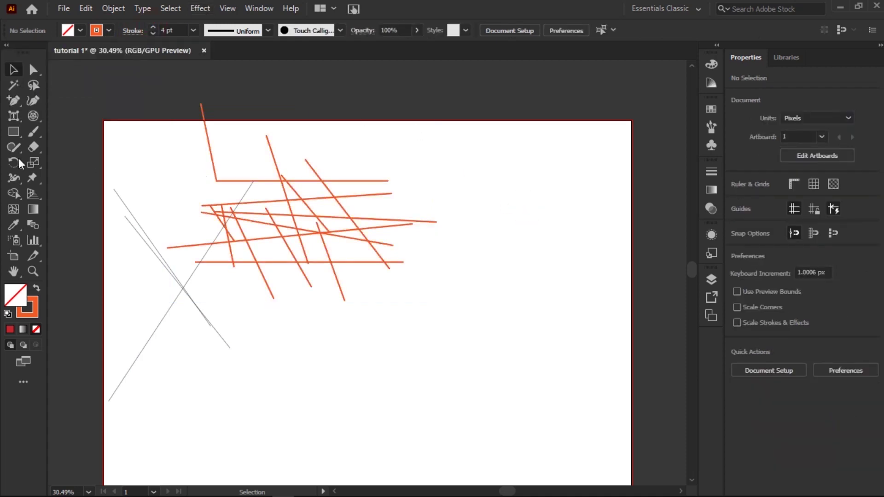
Select all the Shaper lines and delete them from the artboard
{"action": "left_click_drag", "start_coordinate": [385, 134], "coordinate": [130, 351]}
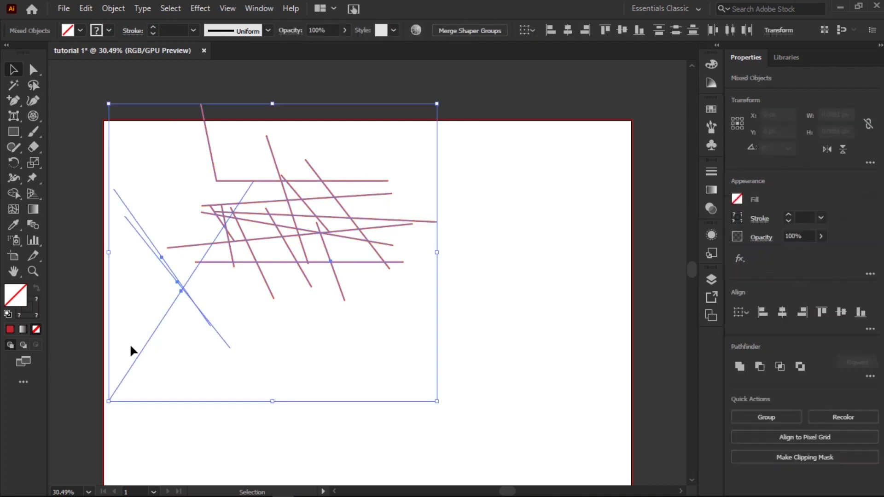
{"action": "key", "text": "Delete"}
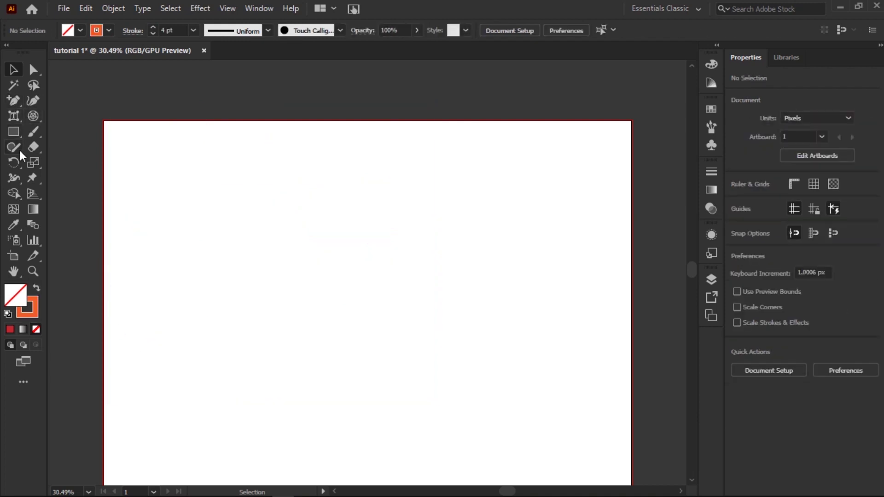
Activate the Pencil tool from the Shaper tool group
{"action": "left_click", "coordinate": [32, 132]}
{"action": "left_click", "coordinate": [18, 148]}
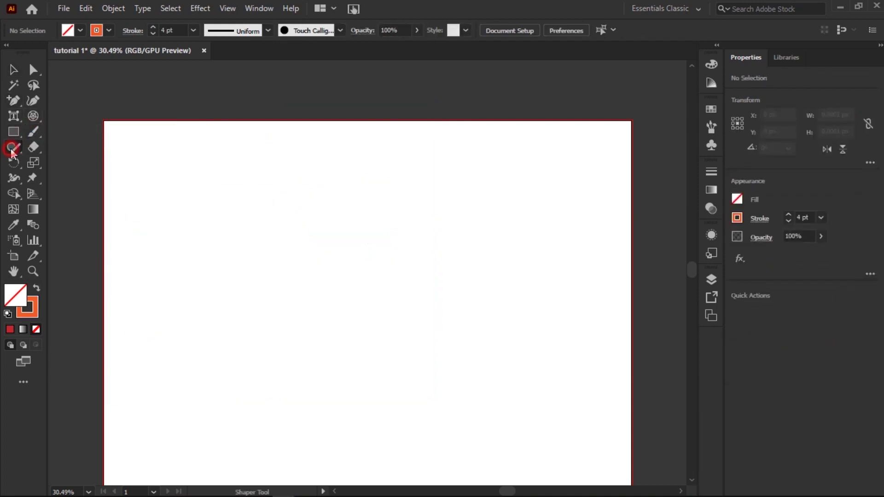
{"action": "left_click_drag", "start_coordinate": [18, 150], "coordinate": [42, 163]}
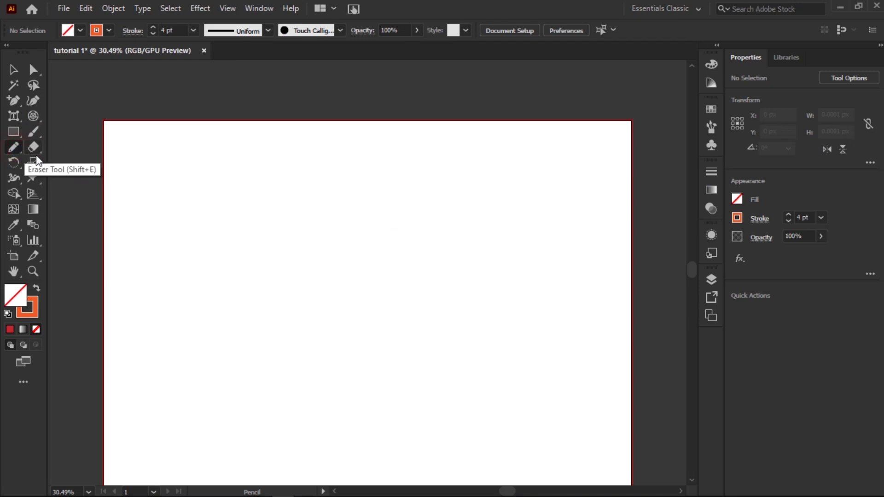
Draw four freehand strokes with the Pencil tool across the upper artboard: a loop, a short slanted line, a hooked curve and a long diagonal
{"action": "left_click", "coordinate": [8, 151]}
{"action": "left_click_drag", "start_coordinate": [16, 154], "coordinate": [51, 161]}
{"action": "mouse_move", "coordinate": [226, 227]}
{"action": "left_mouse_down"}
{"action": "mouse_move", "coordinate": [256, 213]}
{"action": "mouse_move", "coordinate": [325, 235]}
{"action": "left_mouse_up"}
{"action": "left_click_drag", "start_coordinate": [343, 199], "coordinate": [386, 303]}
{"action": "mouse_move", "coordinate": [274, 293]}
{"action": "left_mouse_down"}
{"action": "mouse_move", "coordinate": [457, 226]}
{"action": "mouse_move", "coordinate": [433, 217]}
{"action": "left_mouse_up"}
{"action": "left_click_drag", "start_coordinate": [349, 216], "coordinate": [488, 358]}
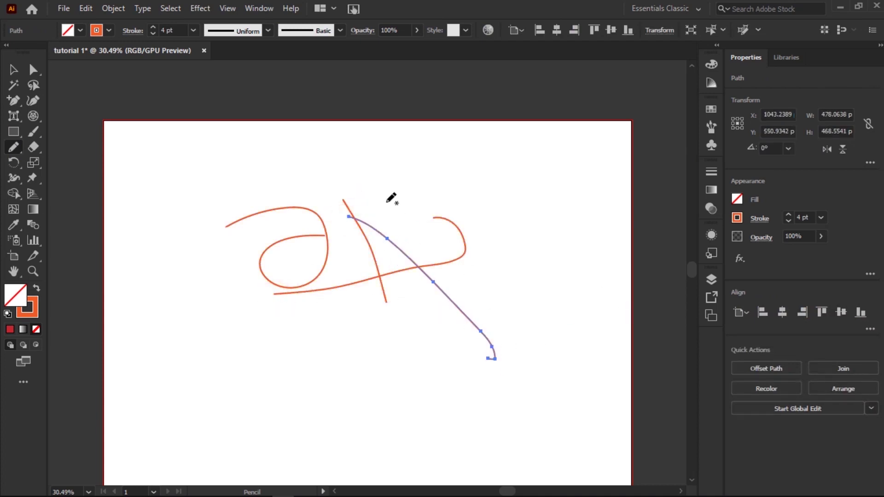
Smooth the hooked lower end of the long diagonal stroke with the Smooth tool
{"action": "left_click", "coordinate": [12, 149]}
{"action": "left_click", "coordinate": [68, 179]}
{"action": "mouse_move", "coordinate": [485, 349]}
{"action": "left_mouse_down"}
{"action": "mouse_move", "coordinate": [479, 335]}
{"action": "mouse_move", "coordinate": [502, 370]}
{"action": "left_mouse_up"}
{"action": "mouse_move", "coordinate": [475, 319]}
{"action": "left_mouse_down"}
{"action": "mouse_move", "coordinate": [500, 363]}
{"action": "mouse_move", "coordinate": [470, 344]}
{"action": "mouse_move", "coordinate": [468, 316]}
{"action": "left_mouse_up"}
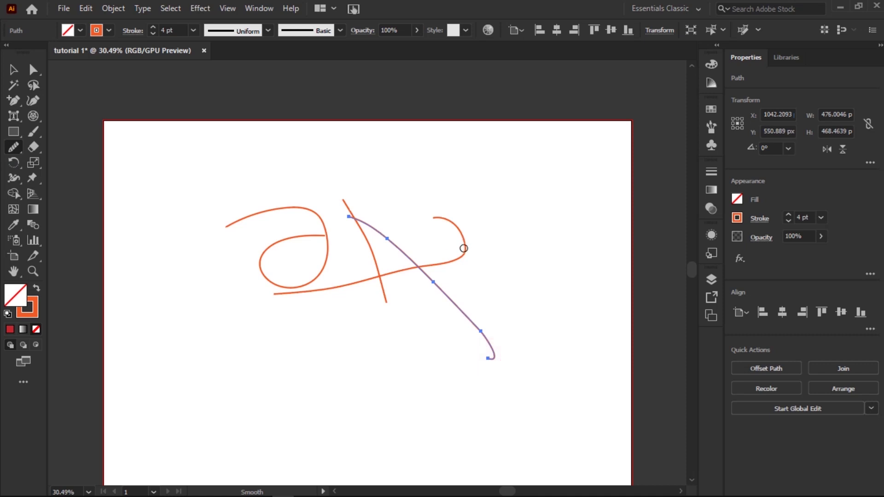
Select the wide hooked curve crossing the other strokes and smooth it along its length
{"action": "left_click", "coordinate": [15, 70]}
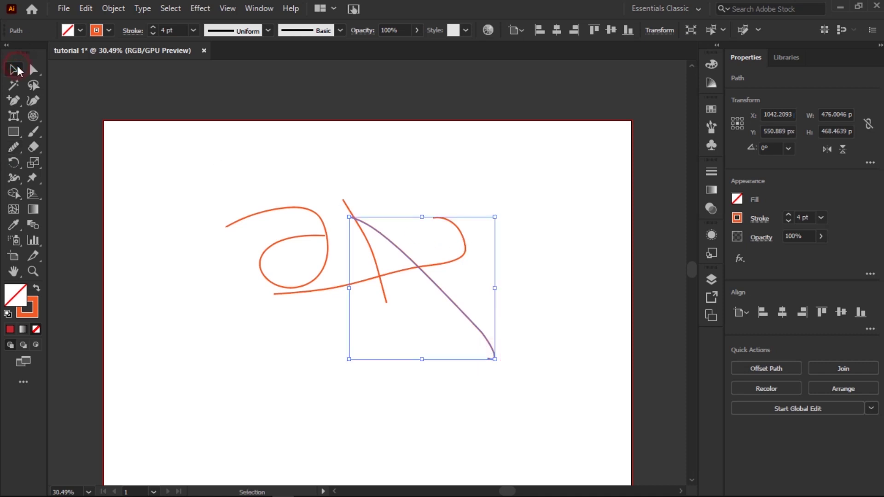
{"action": "left_click", "coordinate": [423, 267]}
{"action": "left_click", "coordinate": [13, 150]}
{"action": "mouse_move", "coordinate": [470, 248]}
{"action": "left_mouse_down"}
{"action": "mouse_move", "coordinate": [422, 199]}
{"action": "mouse_move", "coordinate": [438, 226]}
{"action": "mouse_move", "coordinate": [424, 263]}
{"action": "mouse_move", "coordinate": [478, 235]}
{"action": "mouse_move", "coordinate": [460, 253]}
{"action": "mouse_move", "coordinate": [469, 250]}
{"action": "mouse_move", "coordinate": [329, 298]}
{"action": "mouse_move", "coordinate": [285, 283]}
{"action": "left_mouse_up"}
Select the loop stroke and erase parts of its upper arc with the Path Eraser tool
{"action": "left_click", "coordinate": [14, 150]}
{"action": "left_click", "coordinate": [69, 148]}
{"action": "left_click", "coordinate": [18, 152]}
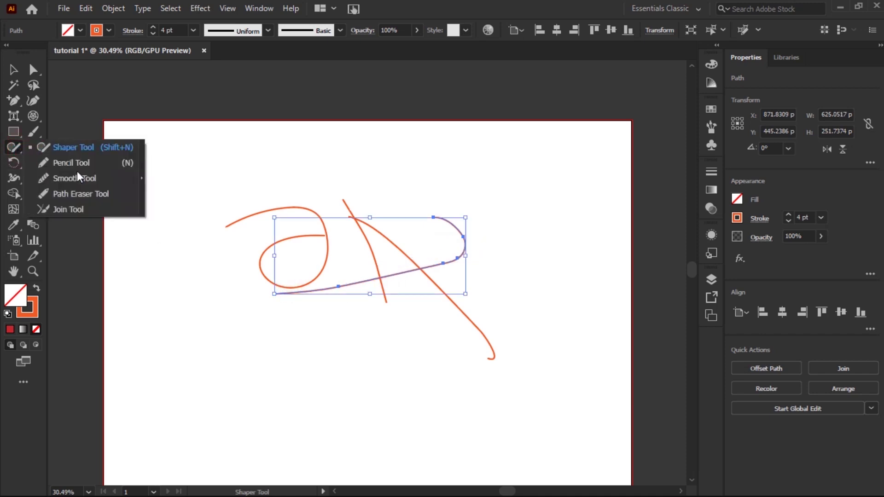
{"action": "left_click", "coordinate": [81, 194]}
{"action": "left_click", "coordinate": [314, 210]}
{"action": "left_click", "coordinate": [11, 70]}
{"action": "left_click", "coordinate": [286, 234]}
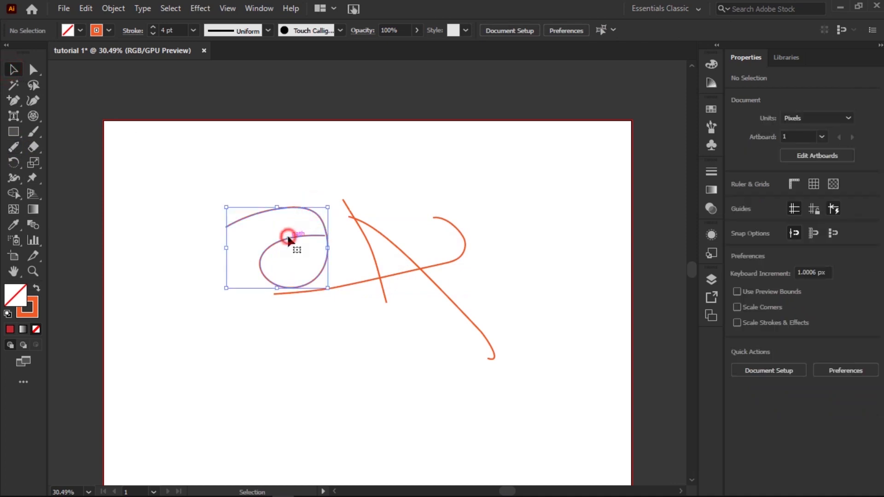
{"action": "left_click", "coordinate": [16, 147]}
{"action": "left_click_drag", "start_coordinate": [226, 226], "coordinate": [339, 213]}
{"action": "left_click_drag", "start_coordinate": [259, 191], "coordinate": [305, 240]}
{"action": "mouse_move", "coordinate": [240, 189]}
{"action": "left_mouse_down"}
{"action": "mouse_move", "coordinate": [269, 218]}
{"action": "mouse_move", "coordinate": [277, 207]}
{"action": "mouse_move", "coordinate": [236, 187]}
{"action": "mouse_move", "coordinate": [253, 175]}
{"action": "mouse_move", "coordinate": [300, 213]}
{"action": "mouse_move", "coordinate": [302, 205]}
{"action": "mouse_move", "coordinate": [316, 213]}
{"action": "mouse_move", "coordinate": [310, 199]}
{"action": "left_mouse_up"}
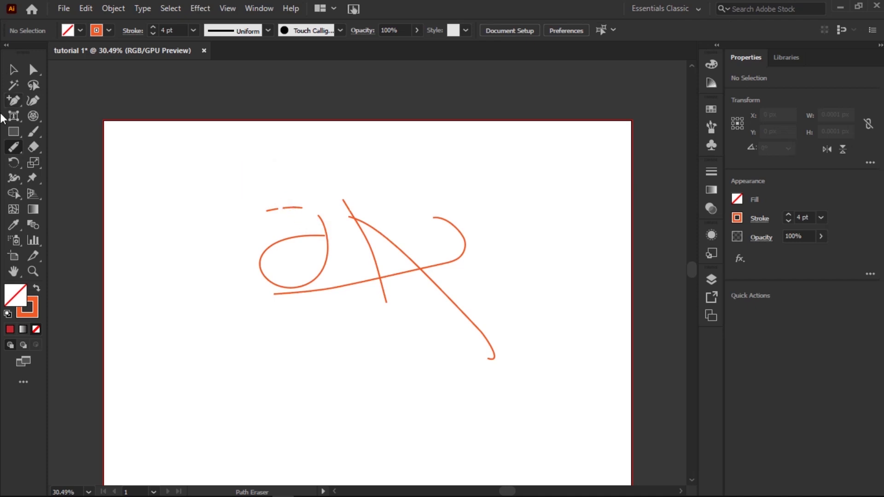
Select all the pencil strokes and delete them from the artboard
{"action": "left_click_drag", "start_coordinate": [209, 196], "coordinate": [537, 351]}
{"action": "key", "text": "Delete"}
{"action": "left_click_drag", "start_coordinate": [22, 152], "coordinate": [78, 194]}
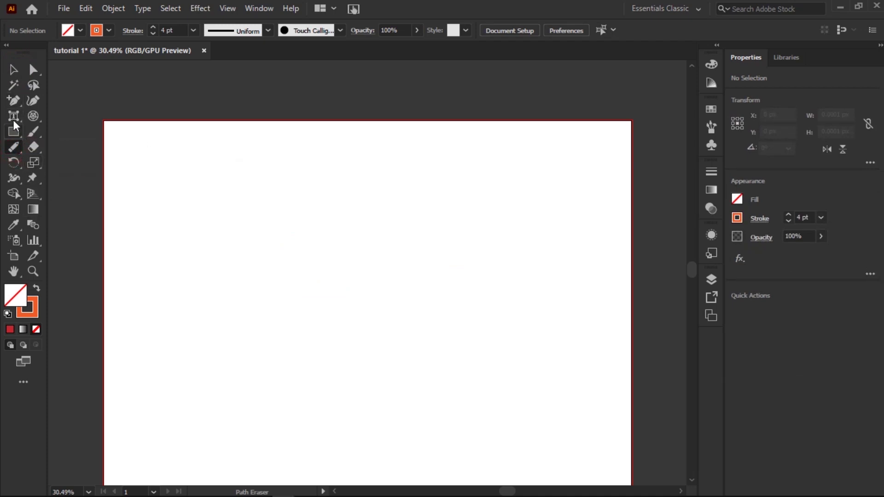
Draw an open wave-shaped path with three anchor points using the Pen tool in the upper-left part of the artboard
{"action": "left_click", "coordinate": [13, 103]}
{"action": "left_click_drag", "start_coordinate": [13, 102], "coordinate": [59, 101]}
{"action": "left_click_drag", "start_coordinate": [133, 190], "coordinate": [201, 266]}
{"action": "left_click_drag", "start_coordinate": [263, 264], "coordinate": [281, 196]}
{"action": "left_click_drag", "start_coordinate": [339, 204], "coordinate": [360, 263]}
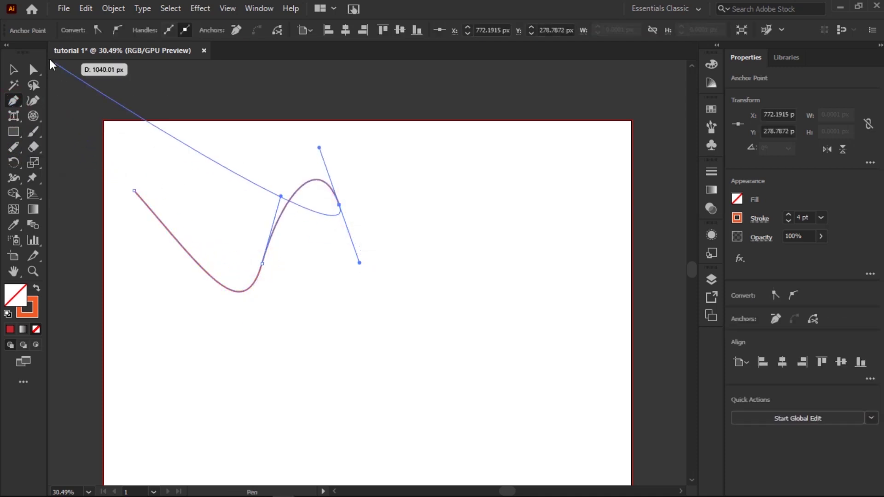
{"action": "left_click", "coordinate": [14, 70]}
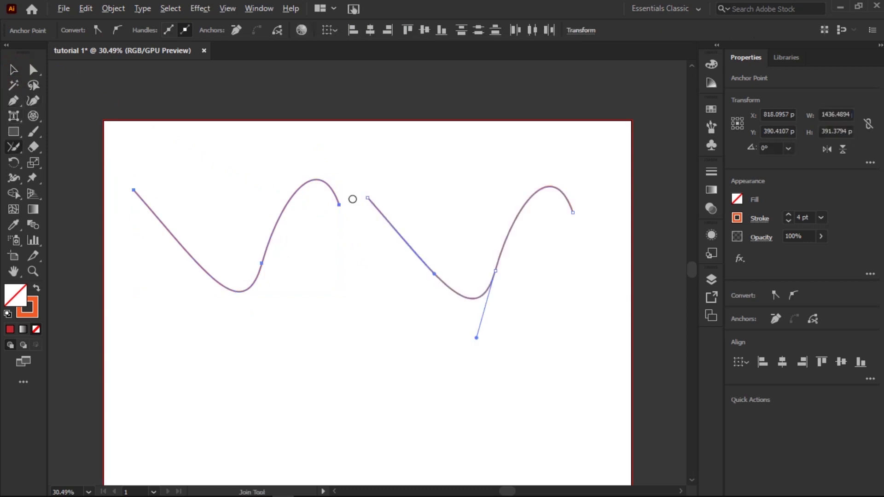
{"action": "left_click", "coordinate": [635, 487]}
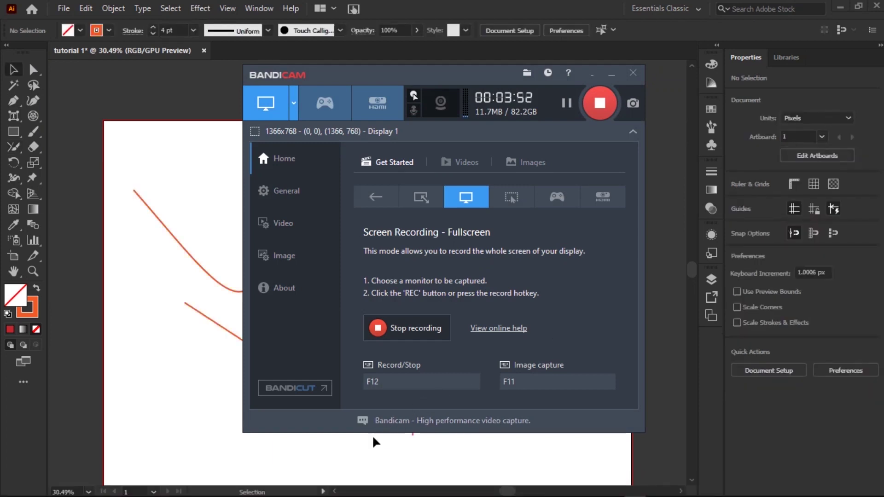
{"action": "left_click", "coordinate": [369, 444]}
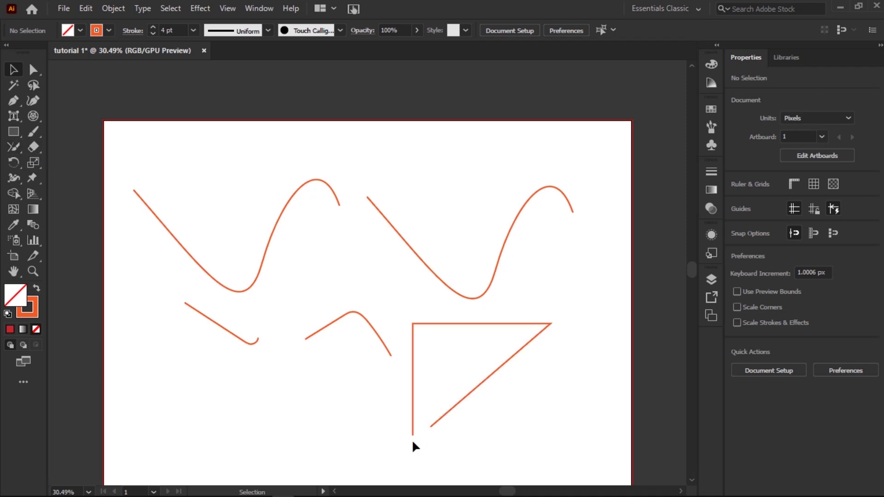
Connect the two open ends at the triangle's lower corner with the Join tool
{"action": "left_click", "coordinate": [8, 153]}
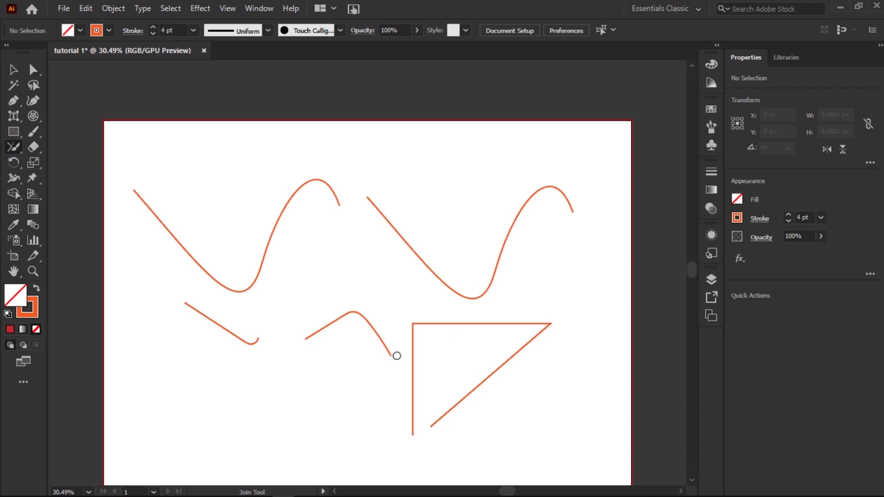
{"action": "mouse_move", "coordinate": [414, 439]}
{"action": "left_mouse_down"}
{"action": "mouse_move", "coordinate": [454, 420]}
{"action": "mouse_move", "coordinate": [435, 425]}
{"action": "left_mouse_up"}
Erase gaps in the rising part of the left wave with the Eraser tool
{"action": "left_click", "coordinate": [32, 148]}
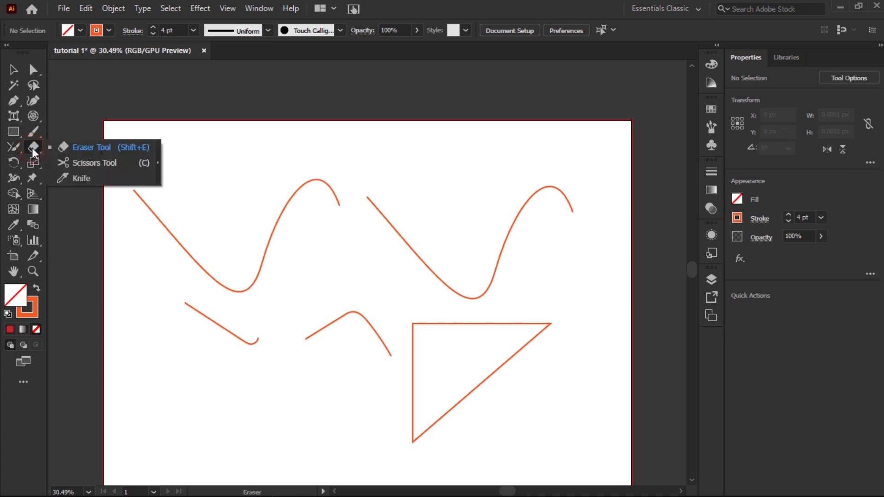
{"action": "left_click", "coordinate": [84, 152]}
{"action": "mouse_move", "coordinate": [260, 244]}
{"action": "left_mouse_down"}
{"action": "mouse_move", "coordinate": [267, 250]}
{"action": "mouse_move", "coordinate": [278, 200]}
{"action": "mouse_move", "coordinate": [268, 247]}
{"action": "left_mouse_up"}
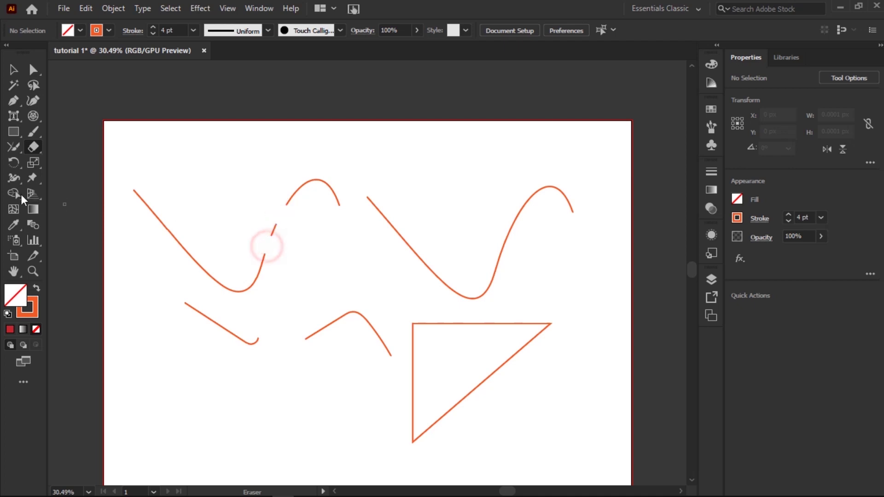
Cut the right wave at several points along its descending part with the Scissors tool
{"action": "left_click", "coordinate": [33, 149]}
{"action": "left_click", "coordinate": [90, 162]}
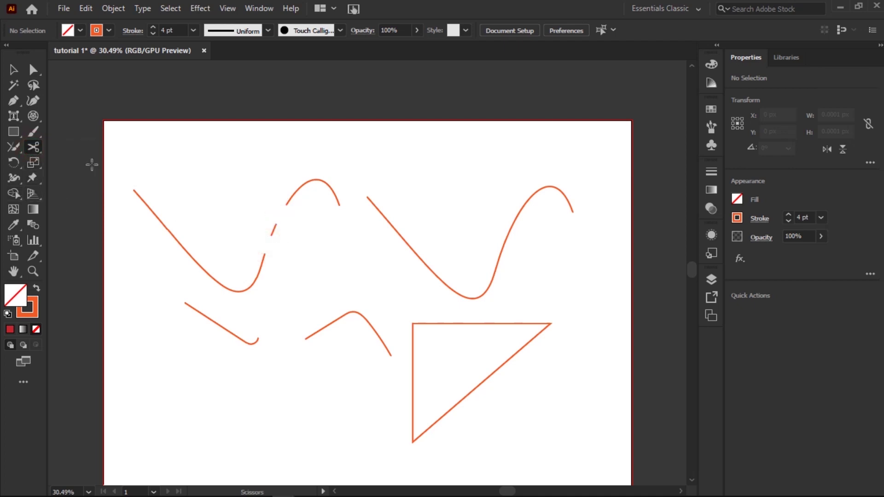
{"action": "left_click", "coordinate": [221, 283]}
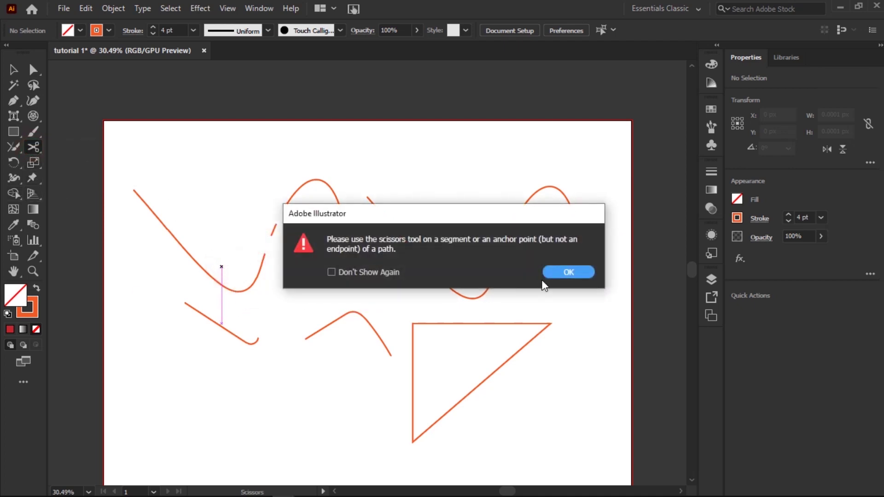
{"action": "left_click", "coordinate": [553, 273]}
{"action": "left_click", "coordinate": [367, 197]}
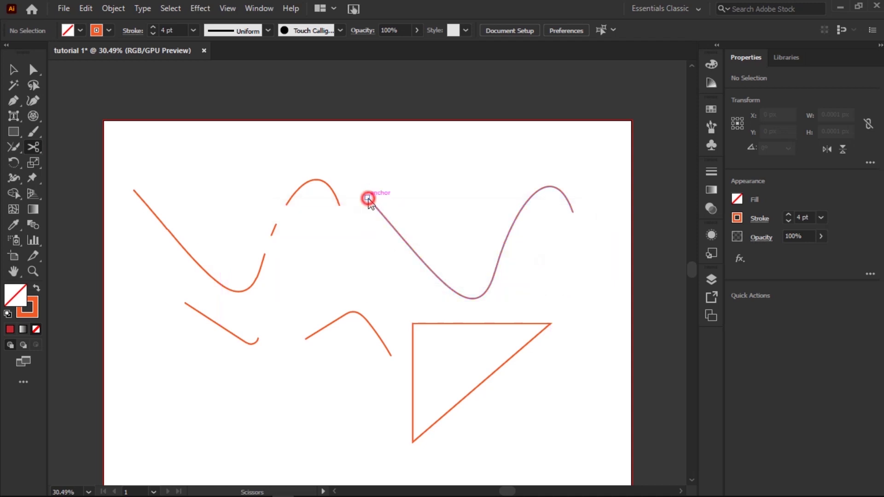
{"action": "left_click", "coordinate": [557, 271]}
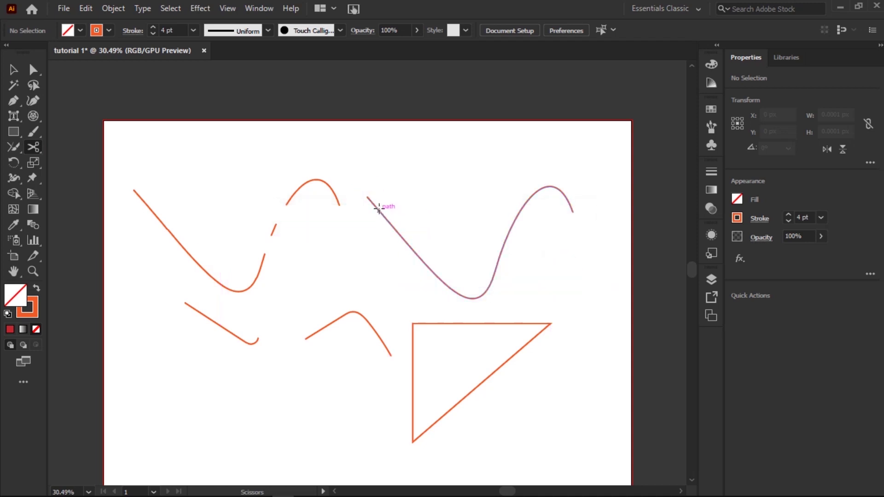
{"action": "left_click", "coordinate": [373, 204]}
{"action": "left_click", "coordinate": [392, 226]}
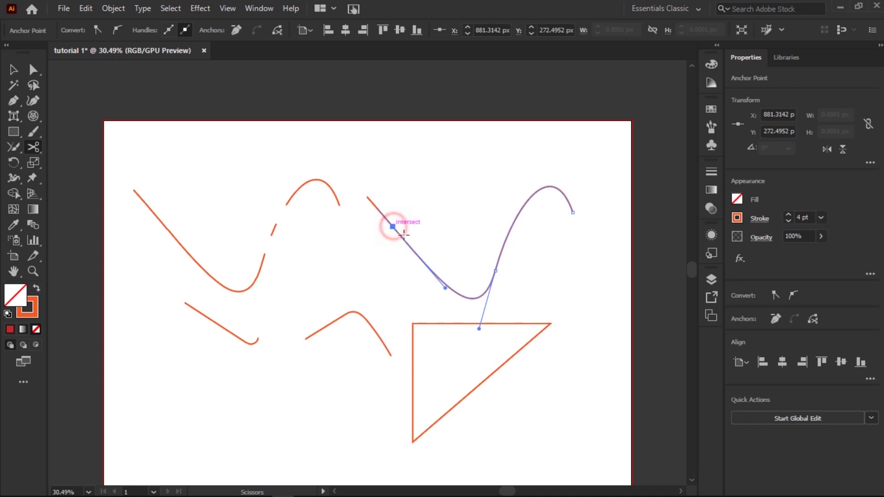
{"action": "left_click", "coordinate": [420, 256]}
{"action": "left_click", "coordinate": [420, 256]}
{"action": "left_click", "coordinate": [562, 272]}
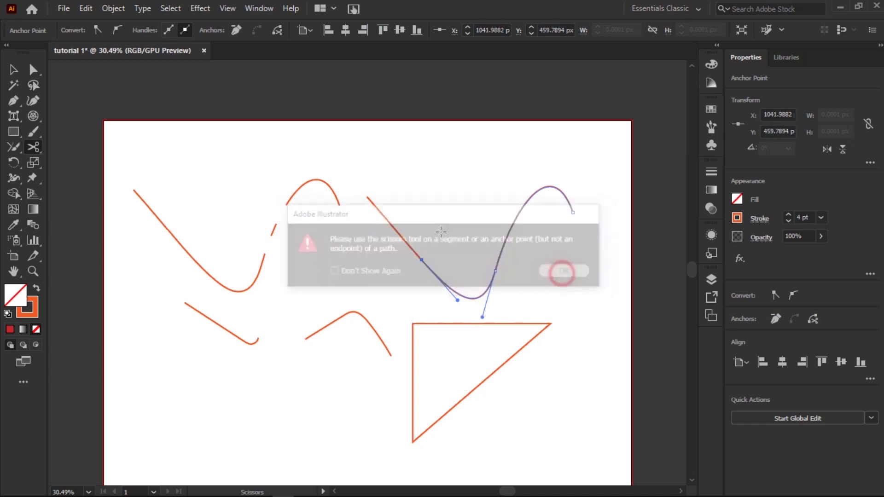
Move the larger cut piece of the right wave down over the triangle
{"action": "left_click", "coordinate": [11, 71]}
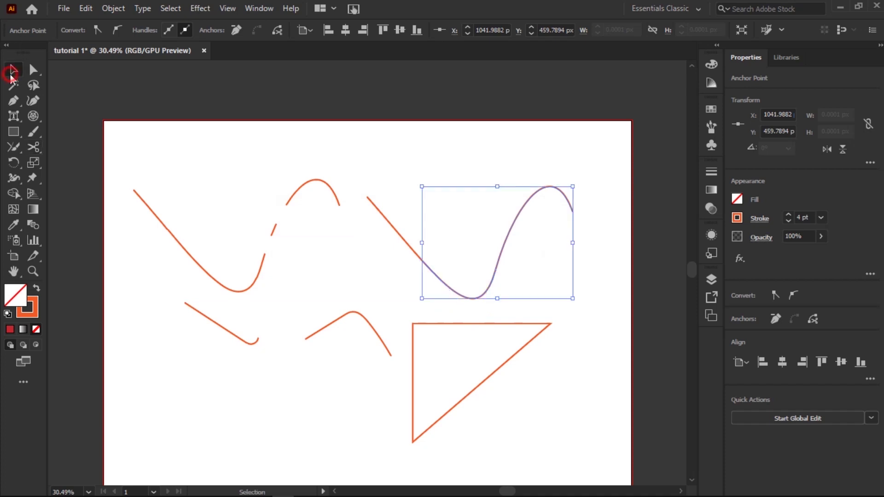
{"action": "left_click_drag", "start_coordinate": [461, 294], "coordinate": [466, 355]}
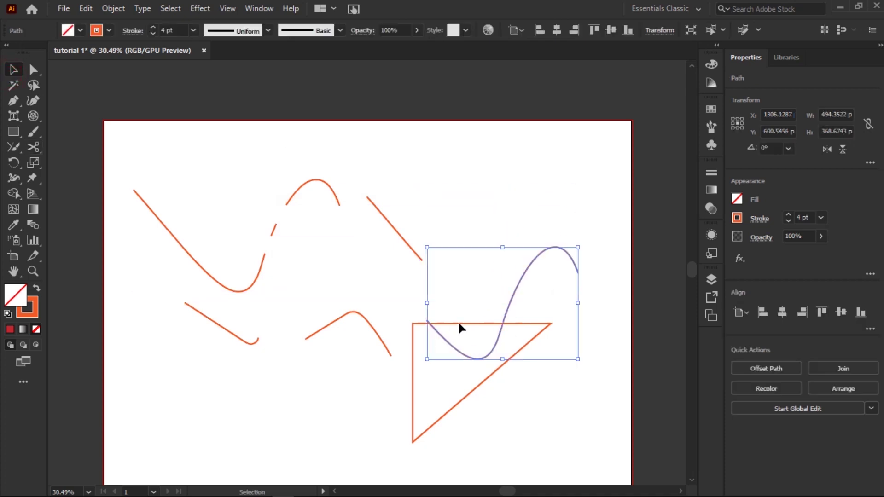
Try to cut the rising end of the left wave with the Knife tool
{"action": "left_click", "coordinate": [28, 146]}
{"action": "left_click", "coordinate": [81, 178]}
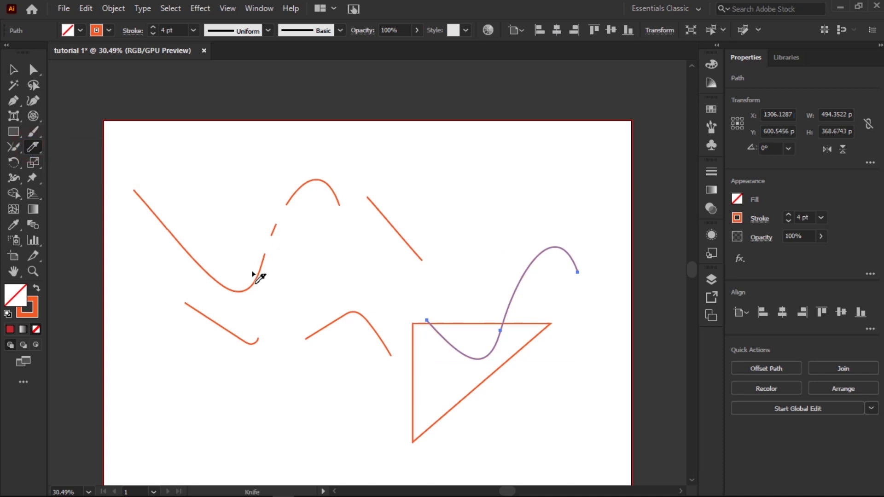
{"action": "mouse_move", "coordinate": [247, 267]}
{"action": "left_mouse_down"}
{"action": "mouse_move", "coordinate": [288, 318]}
{"action": "mouse_move", "coordinate": [272, 295]}
{"action": "left_mouse_up"}
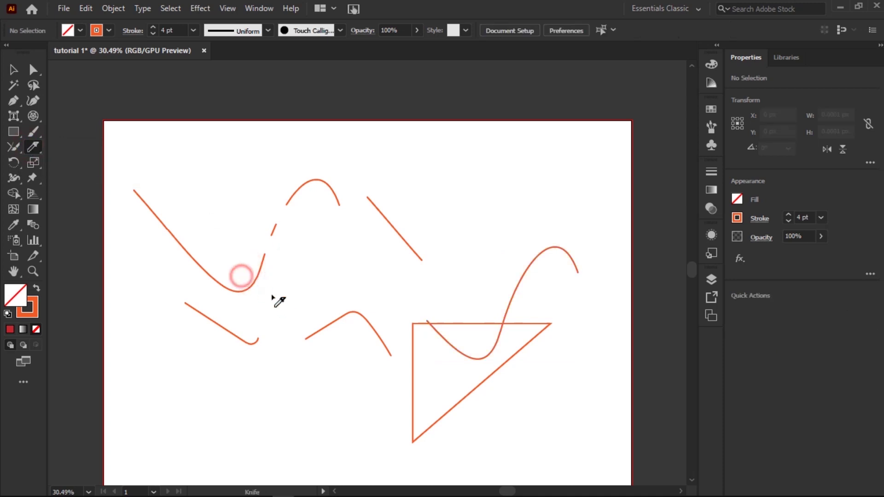
{"action": "left_click", "coordinate": [263, 253]}
{"action": "left_click_drag", "start_coordinate": [232, 250], "coordinate": [244, 268]}
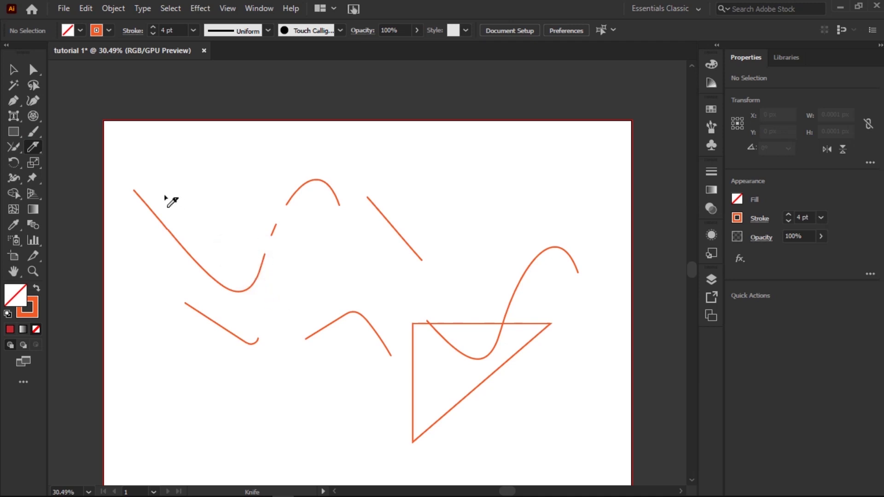
Select the left wave and try to slice across its lowest part with the Knife tool
{"action": "left_click", "coordinate": [13, 70]}
{"action": "left_click", "coordinate": [261, 263]}
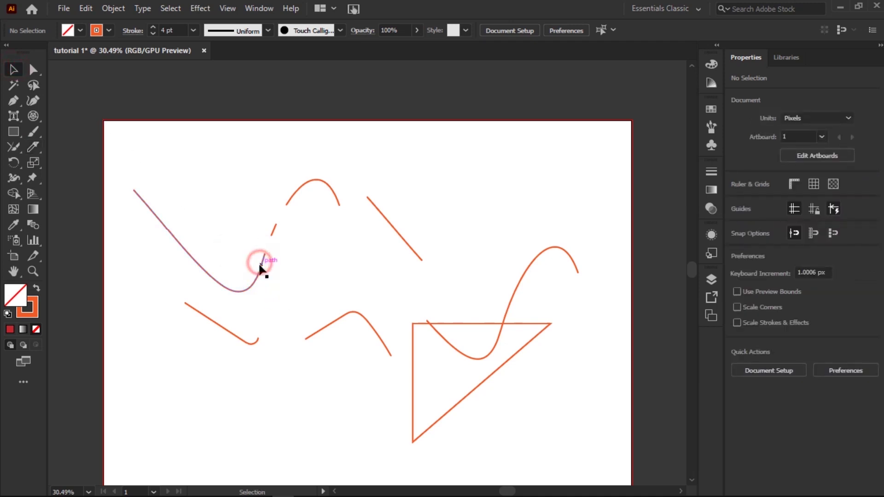
{"action": "left_click", "coordinate": [33, 146]}
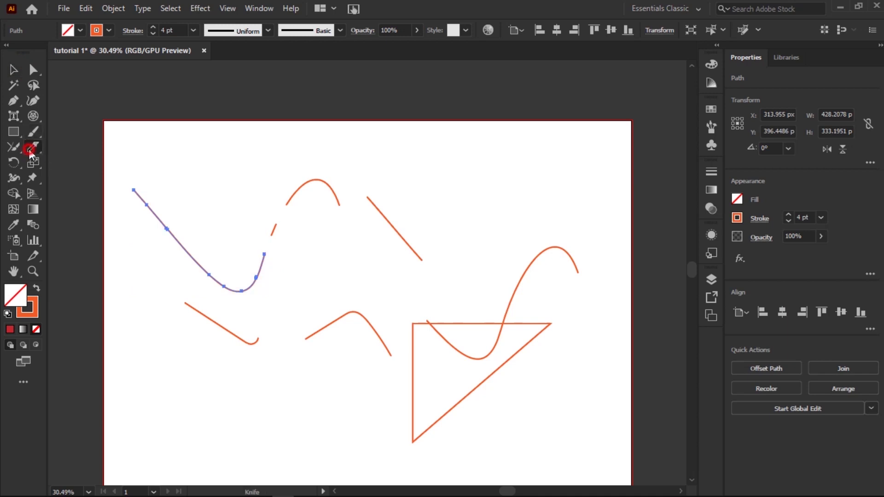
{"action": "mouse_move", "coordinate": [222, 276]}
{"action": "left_mouse_down"}
{"action": "mouse_move", "coordinate": [238, 310]}
{"action": "mouse_move", "coordinate": [213, 274]}
{"action": "mouse_move", "coordinate": [286, 343]}
{"action": "left_mouse_up"}
{"action": "left_click_drag", "start_coordinate": [215, 260], "coordinate": [256, 323]}
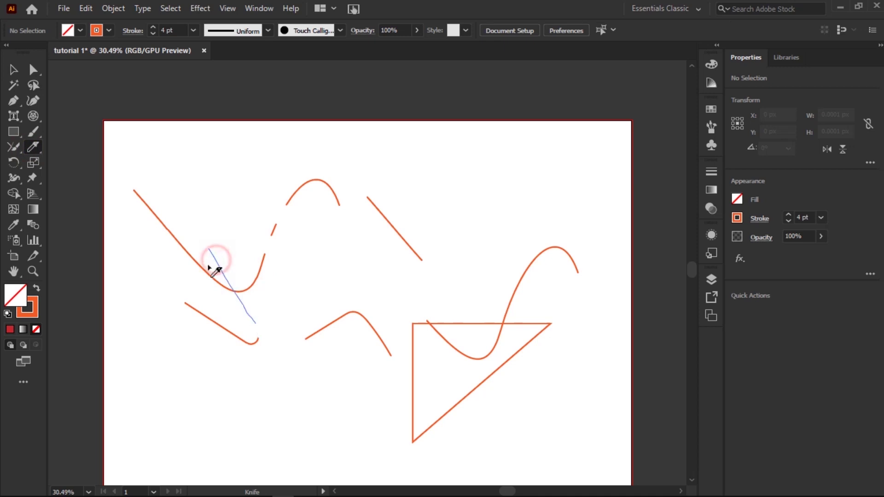
Draw a rectangle about 567 by 370 px over the left wave and its erased pieces
{"action": "left_click", "coordinate": [14, 131]}
{"action": "left_click_drag", "start_coordinate": [203, 174], "coordinate": [375, 286]}
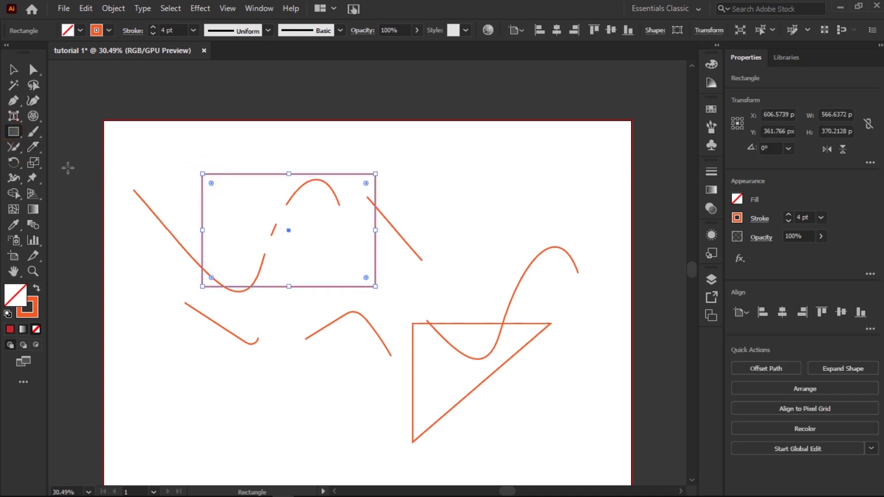
Slice through the left part of the rectangle with several Knife strokes
{"action": "left_click", "coordinate": [33, 146]}
{"action": "mouse_move", "coordinate": [244, 174]}
{"action": "left_mouse_down"}
{"action": "mouse_move", "coordinate": [252, 180]}
{"action": "mouse_move", "coordinate": [240, 267]}
{"action": "left_mouse_up"}
{"action": "left_click_drag", "start_coordinate": [209, 191], "coordinate": [274, 300]}
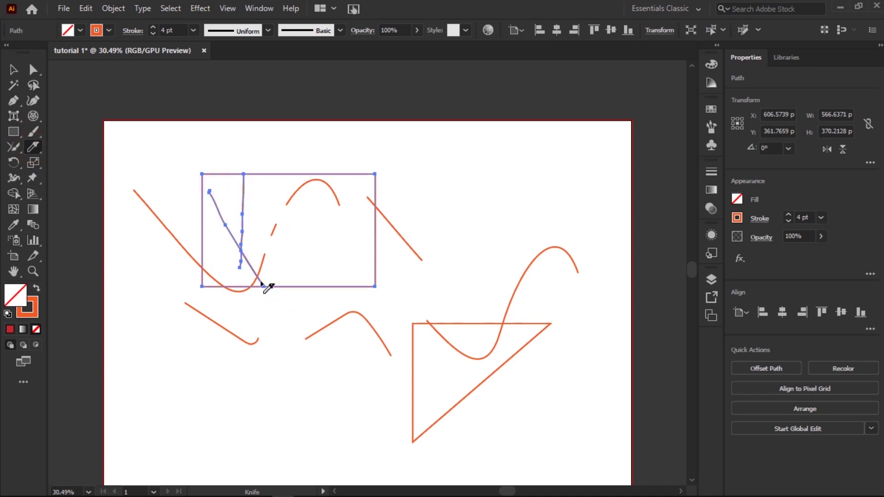
{"action": "mouse_move", "coordinate": [177, 171]}
{"action": "left_mouse_down"}
{"action": "mouse_move", "coordinate": [303, 329]}
{"action": "mouse_move", "coordinate": [194, 320]}
{"action": "mouse_move", "coordinate": [168, 242]}
{"action": "mouse_move", "coordinate": [178, 174]}
{"action": "left_mouse_up"}
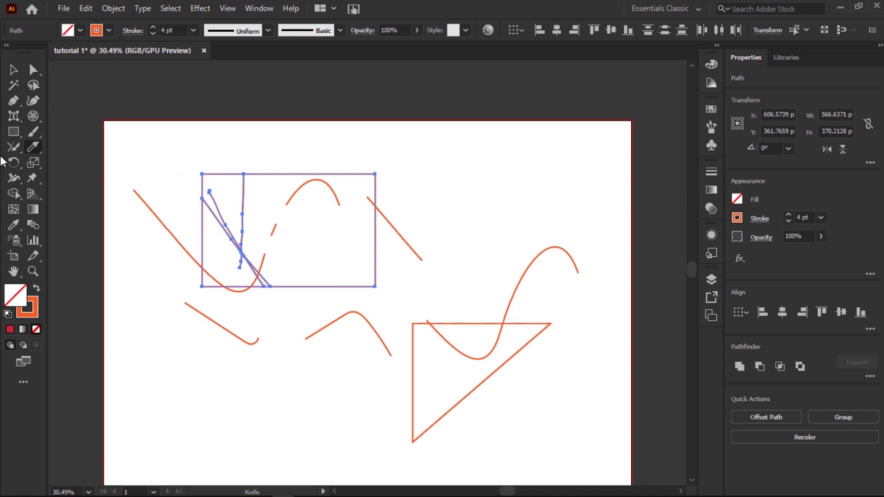
Move the rectangle's lower-left cut piece straight down below the rectangle
{"action": "left_click", "coordinate": [13, 69]}
{"action": "left_click", "coordinate": [213, 219]}
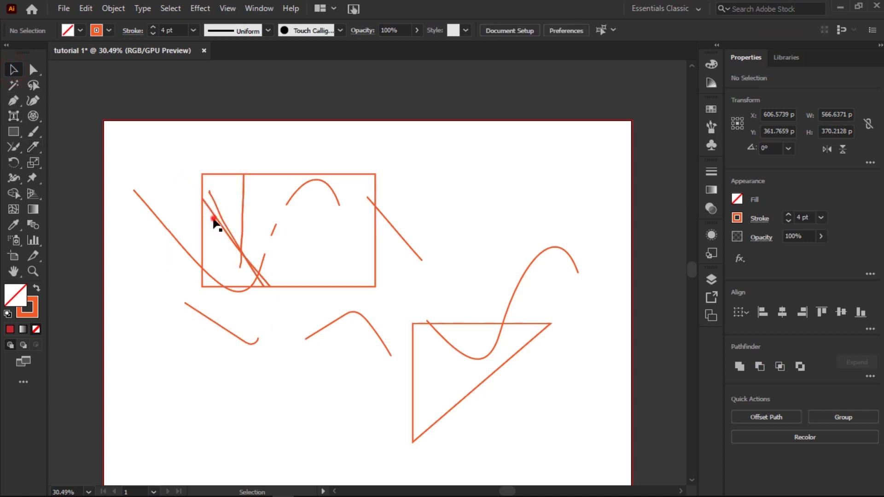
{"action": "left_click", "coordinate": [216, 220]}
{"action": "left_click_drag", "start_coordinate": [216, 221], "coordinate": [216, 333]}
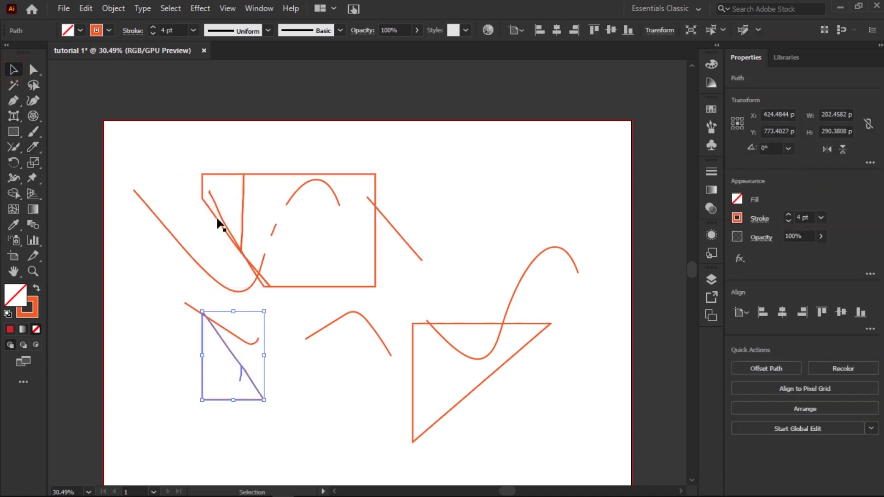
Select all the artwork and delete it from the artboard
{"action": "left_click_drag", "start_coordinate": [114, 144], "coordinate": [569, 446]}
{"action": "key", "text": "Delete"}
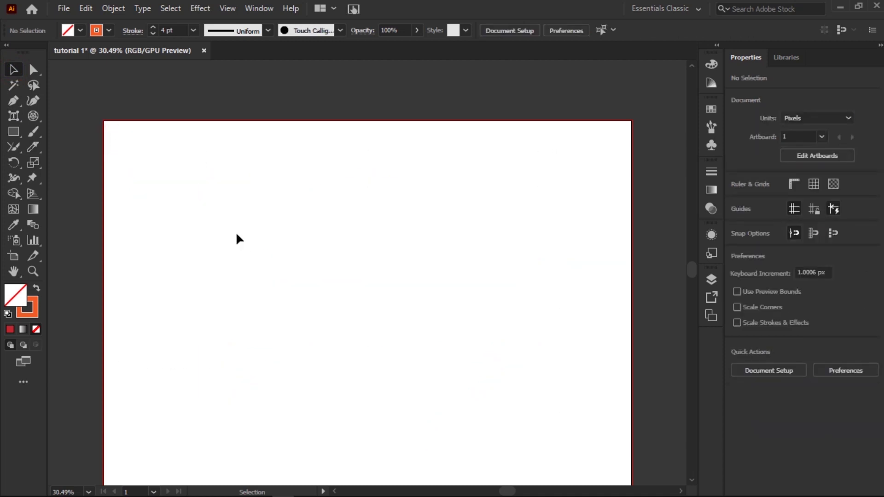
{"action": "left_click", "coordinate": [18, 150]}
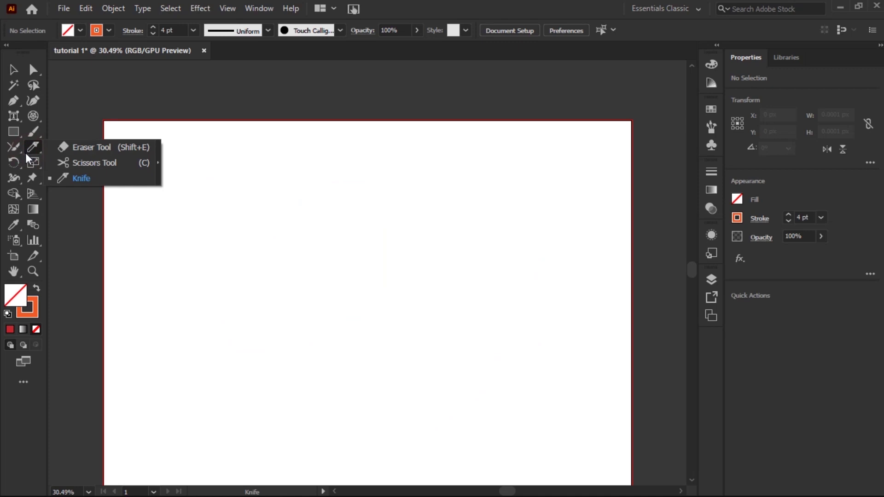
Draw a rectangle about 668 by 364 px in the upper part of the artboard, left of center
{"action": "left_click", "coordinate": [17, 168]}
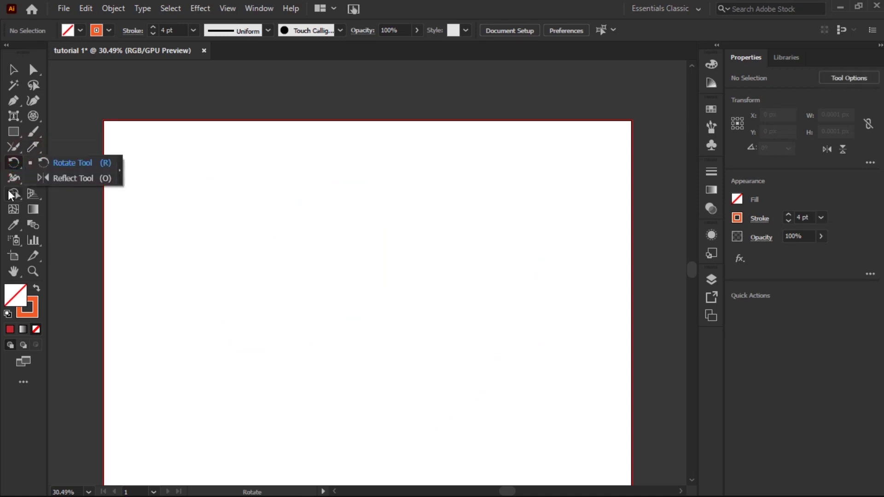
{"action": "left_click", "coordinate": [12, 132]}
{"action": "left_click_drag", "start_coordinate": [221, 233], "coordinate": [425, 343]}
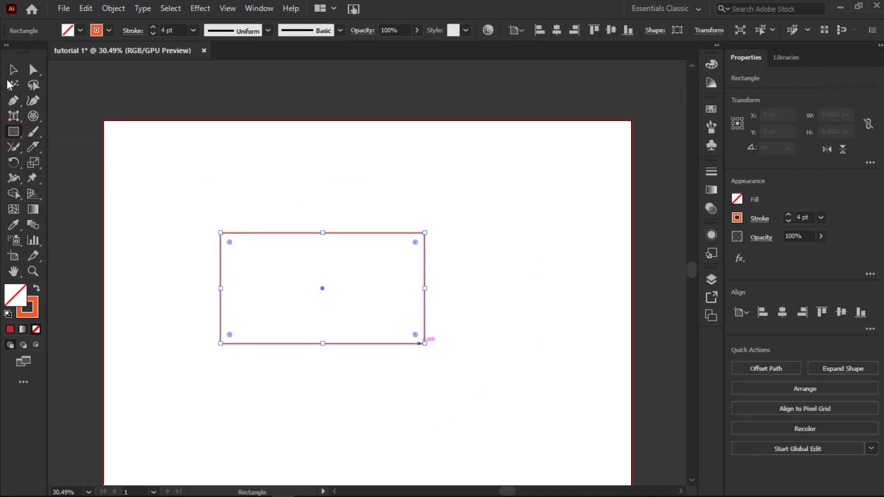
Rotate the rectangle freely about its center with the Rotate tool, and flip it about its center with the Reflect tool
{"action": "left_click", "coordinate": [14, 162]}
{"action": "mouse_move", "coordinate": [221, 233]}
{"action": "left_mouse_down"}
{"action": "mouse_move", "coordinate": [375, 300]}
{"action": "mouse_move", "coordinate": [152, 191]}
{"action": "mouse_move", "coordinate": [222, 274]}
{"action": "mouse_move", "coordinate": [197, 235]}
{"action": "mouse_move", "coordinate": [205, 227]}
{"action": "left_mouse_up"}
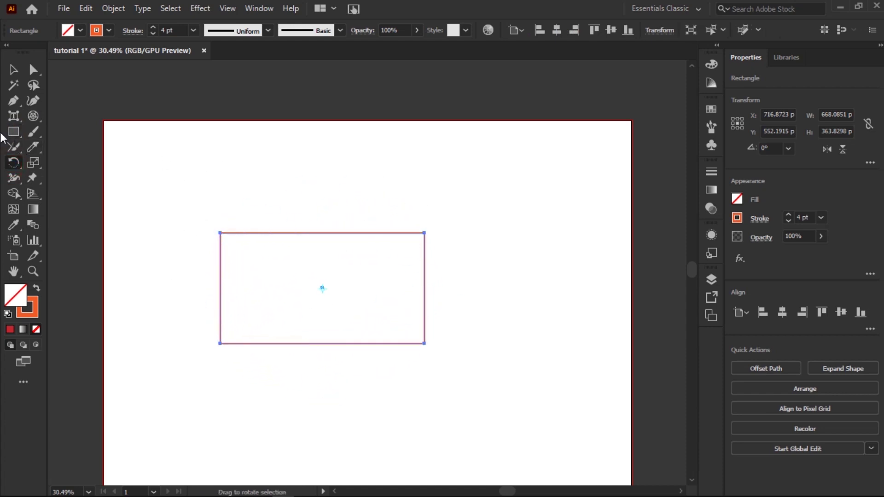
{"action": "left_click_drag", "start_coordinate": [10, 165], "coordinate": [64, 178]}
{"action": "left_click_drag", "start_coordinate": [222, 233], "coordinate": [174, 243]}
Select the reflected rectangle and delete it from the artboard
{"action": "left_click", "coordinate": [13, 69]}
{"action": "left_click_drag", "start_coordinate": [211, 170], "coordinate": [296, 256]}
{"action": "key", "text": "Delete"}
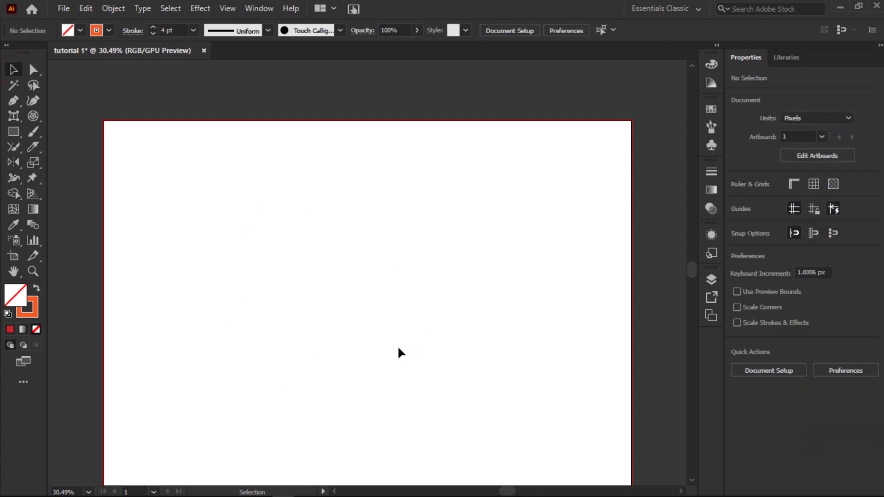
Draw a rectangle about 513 by 443 px on the empty artboard
{"action": "left_click", "coordinate": [27, 165]}
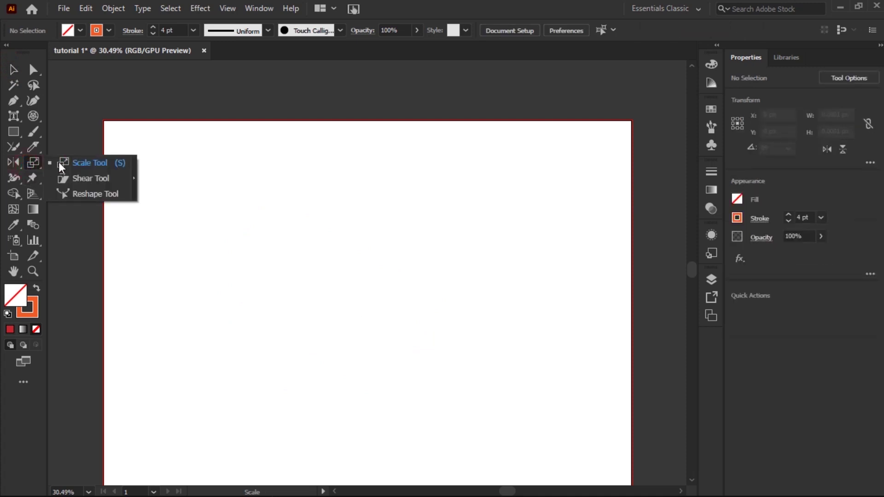
{"action": "key", "text": "m"}
{"action": "left_click_drag", "start_coordinate": [238, 199], "coordinate": [394, 334]}
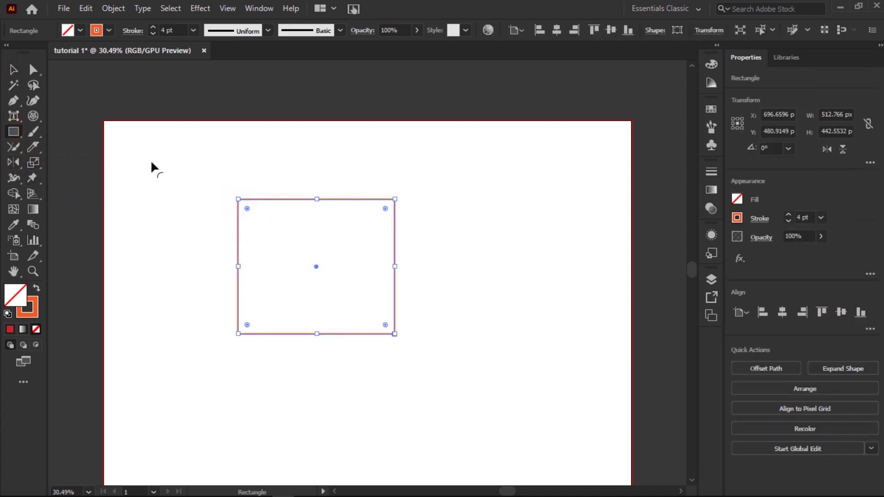
Scale the rectangle into an upright strip about 57 by 477 px and shear it into a slanted strip
{"action": "left_click", "coordinate": [32, 163]}
{"action": "left_click_drag", "start_coordinate": [397, 199], "coordinate": [305, 192]}
{"action": "left_click_drag", "start_coordinate": [34, 166], "coordinate": [87, 180]}
{"action": "left_click_drag", "start_coordinate": [325, 194], "coordinate": [343, 215]}
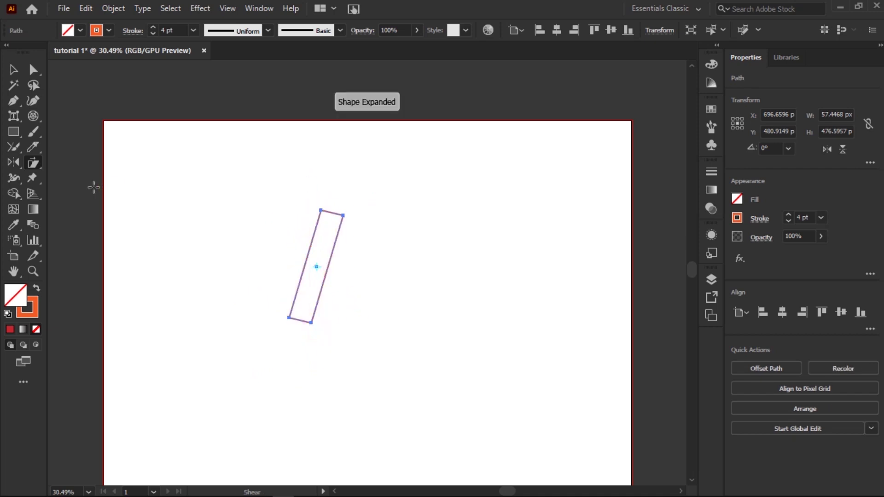
Pull the slanted strip by its upper corners and edge with the Reshape tool, shifting it down and to the left
{"action": "left_click", "coordinate": [36, 162]}
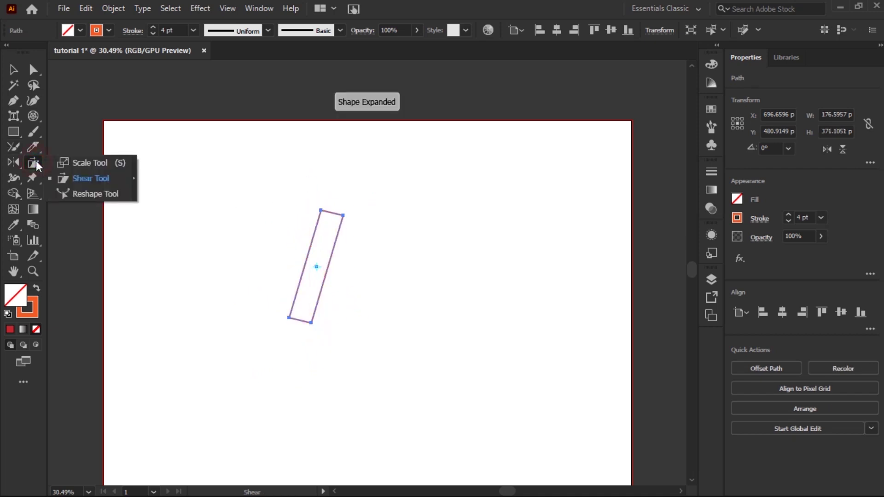
{"action": "left_click", "coordinate": [80, 195]}
{"action": "left_click", "coordinate": [320, 211]}
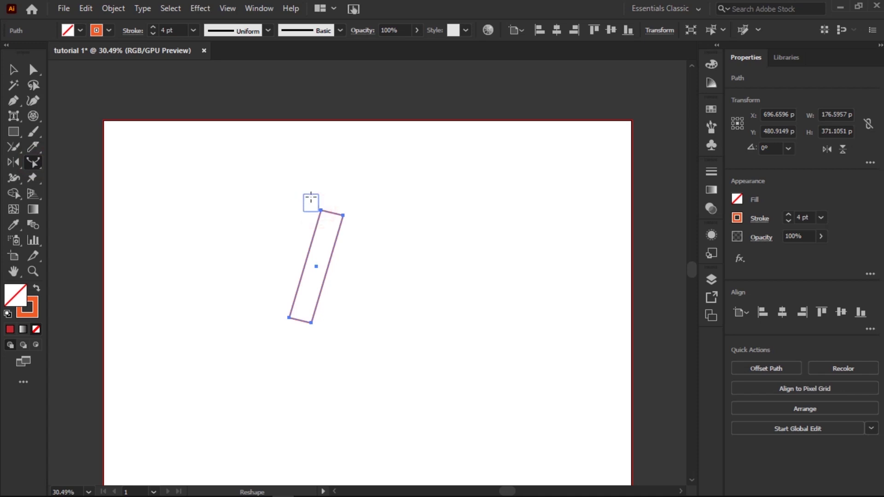
{"action": "left_click_drag", "start_coordinate": [322, 209], "coordinate": [281, 285]}
{"action": "left_click", "coordinate": [307, 181]}
{"action": "left_click", "coordinate": [321, 247]}
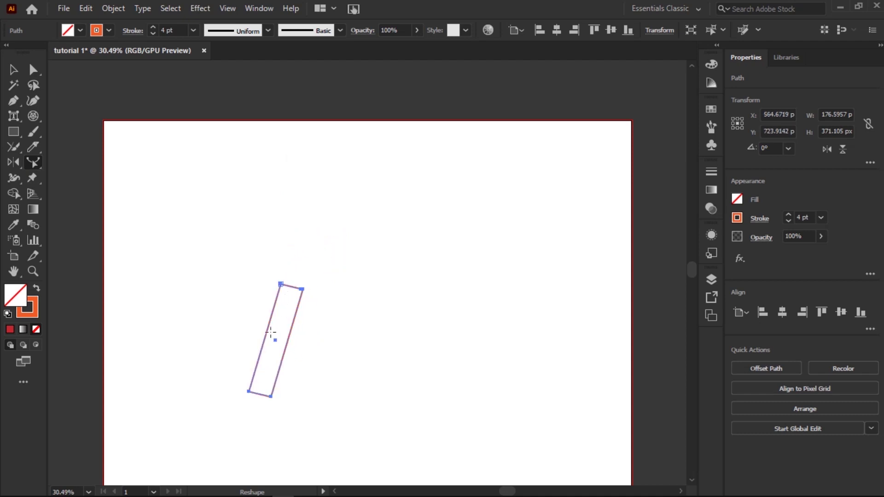
{"action": "left_click", "coordinate": [301, 289]}
{"action": "left_click_drag", "start_coordinate": [290, 286], "coordinate": [385, 388]}
{"action": "mouse_move", "coordinate": [302, 289]}
{"action": "left_mouse_down"}
{"action": "mouse_move", "coordinate": [320, 335]}
{"action": "mouse_move", "coordinate": [316, 287]}
{"action": "left_mouse_up"}
Delete the slanted strip from the artboard
{"action": "key", "text": "v"}
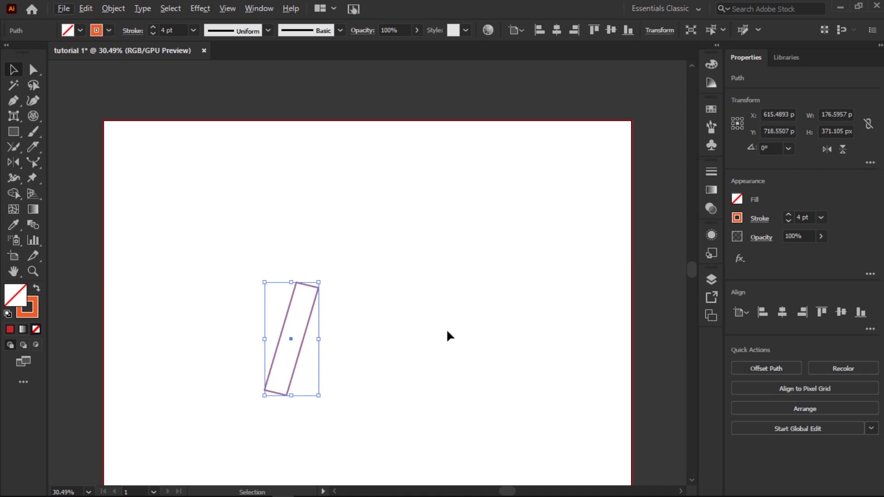
{"action": "left_click", "coordinate": [365, 266]}
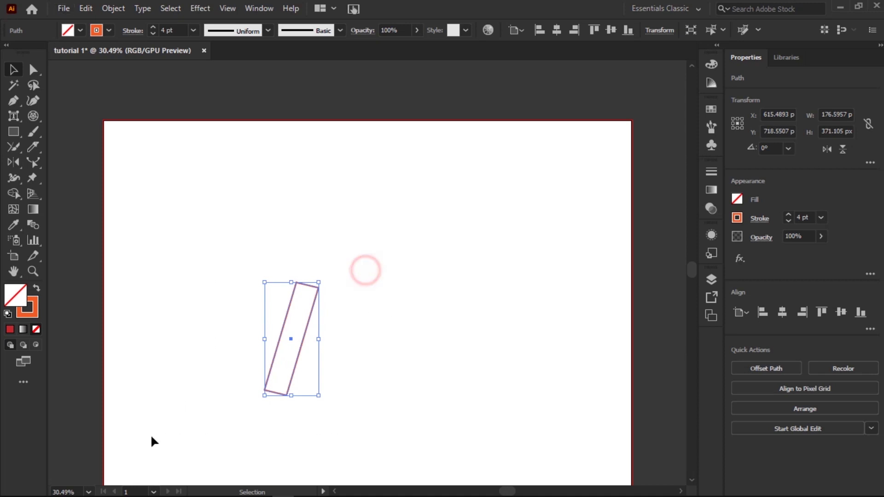
{"action": "key", "text": "Delete"}
Draw a square about 527 px wide and add three anchor points along its top edge with the Reshape tool
{"action": "left_click", "coordinate": [13, 132]}
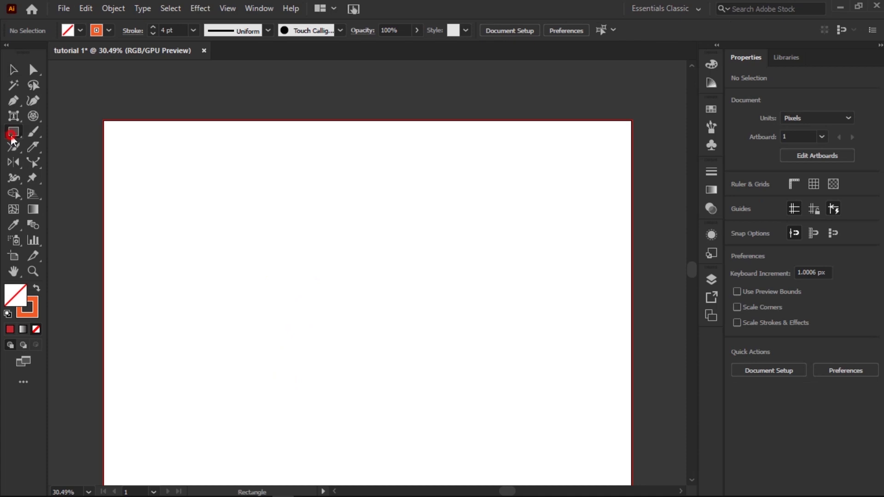
{"action": "left_click_drag", "start_coordinate": [218, 269], "coordinate": [379, 430]}
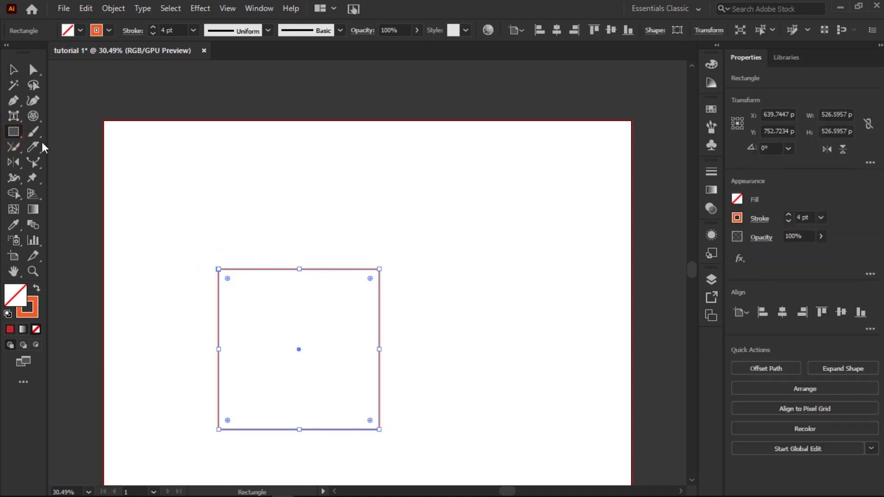
{"action": "left_click", "coordinate": [32, 160]}
{"action": "left_click", "coordinate": [265, 269]}
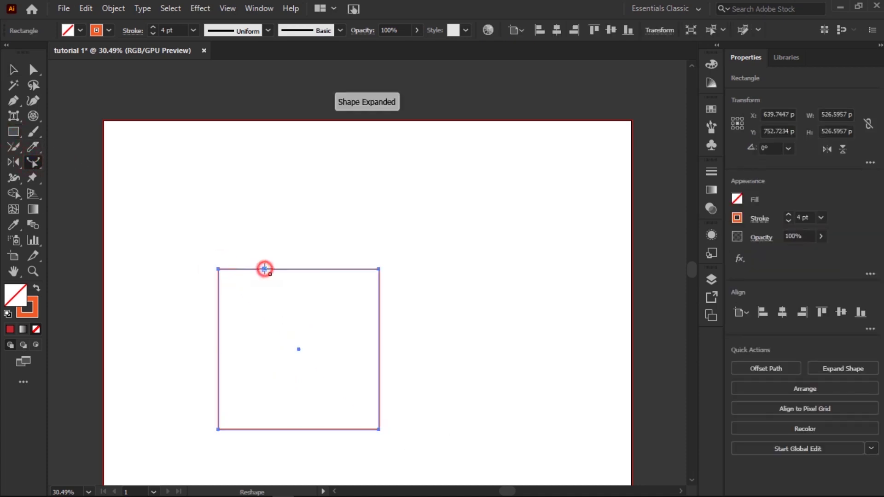
{"action": "left_click", "coordinate": [322, 269]}
{"action": "left_click", "coordinate": [343, 268]}
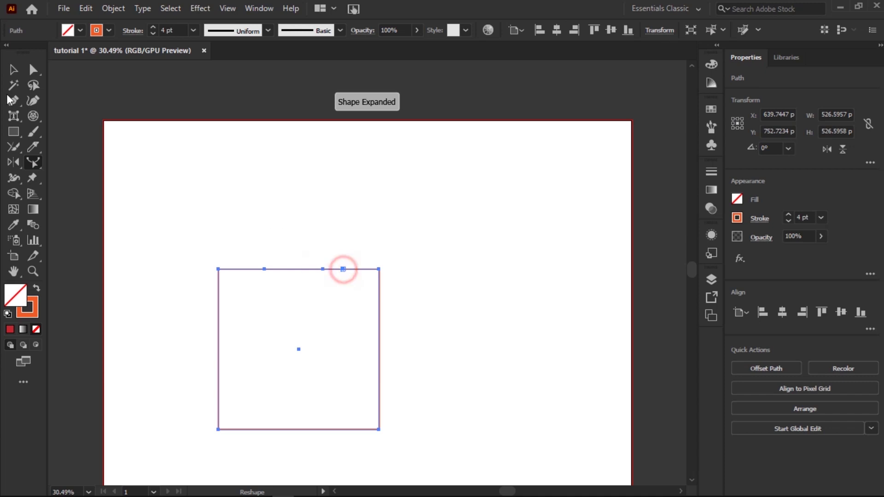
Move the square's added top points with Direct Selection: the first up, the second down into the square, the third up and right
{"action": "left_click", "coordinate": [32, 70]}
{"action": "left_click_drag", "start_coordinate": [265, 269], "coordinate": [272, 223]}
{"action": "left_click_drag", "start_coordinate": [322, 269], "coordinate": [311, 326]}
{"action": "left_click_drag", "start_coordinate": [341, 269], "coordinate": [381, 223]}
Select the square's upper points and delete them, keeping only its bottom edge
{"action": "left_click_drag", "start_coordinate": [518, 219], "coordinate": [207, 410]}
{"action": "key", "text": "Delete"}
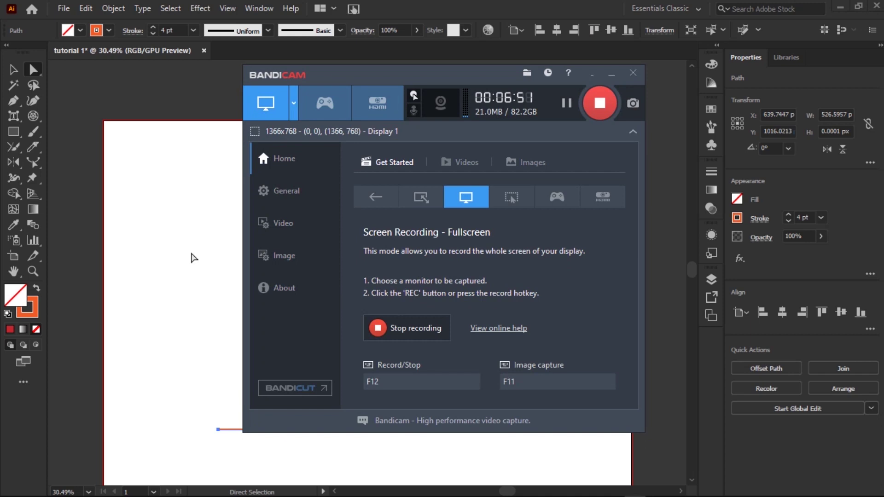
{"action": "left_click", "coordinate": [194, 257]}
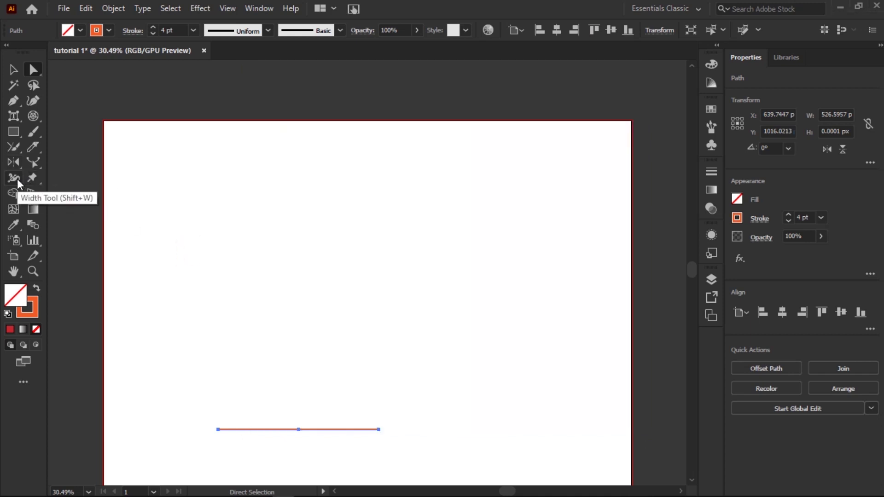
Draw a rectangle about 568 by 391 px above the line and vary its right edge's stroke width at several points
{"action": "left_click_drag", "start_coordinate": [252, 220], "coordinate": [426, 338]}
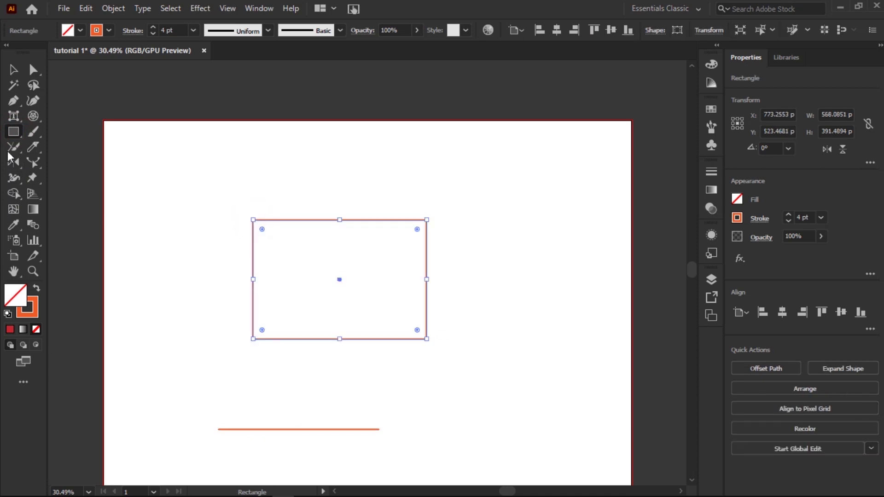
{"action": "left_click", "coordinate": [15, 182]}
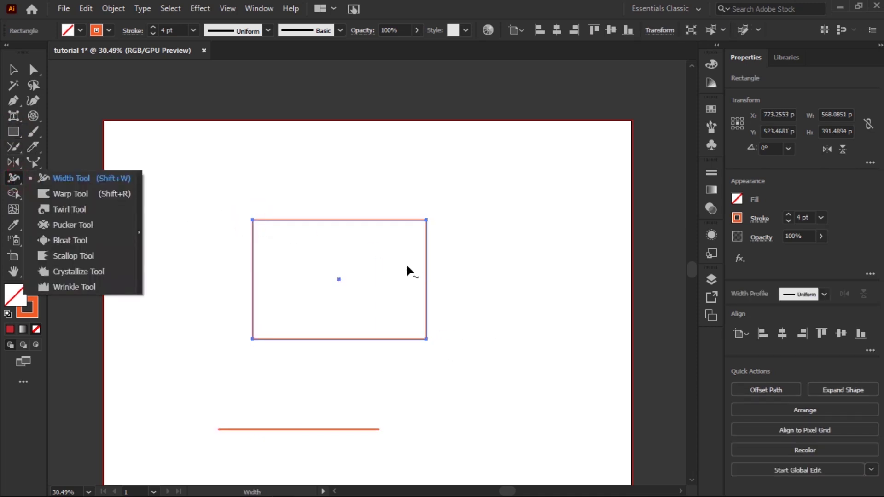
{"action": "left_click_drag", "start_coordinate": [426, 266], "coordinate": [451, 239]}
{"action": "mouse_move", "coordinate": [425, 266]}
{"action": "left_mouse_down"}
{"action": "mouse_move", "coordinate": [426, 222]}
{"action": "mouse_move", "coordinate": [424, 270]}
{"action": "mouse_move", "coordinate": [339, 278]}
{"action": "mouse_move", "coordinate": [439, 296]}
{"action": "mouse_move", "coordinate": [438, 316]}
{"action": "mouse_move", "coordinate": [425, 309]}
{"action": "mouse_move", "coordinate": [429, 341]}
{"action": "left_mouse_up"}
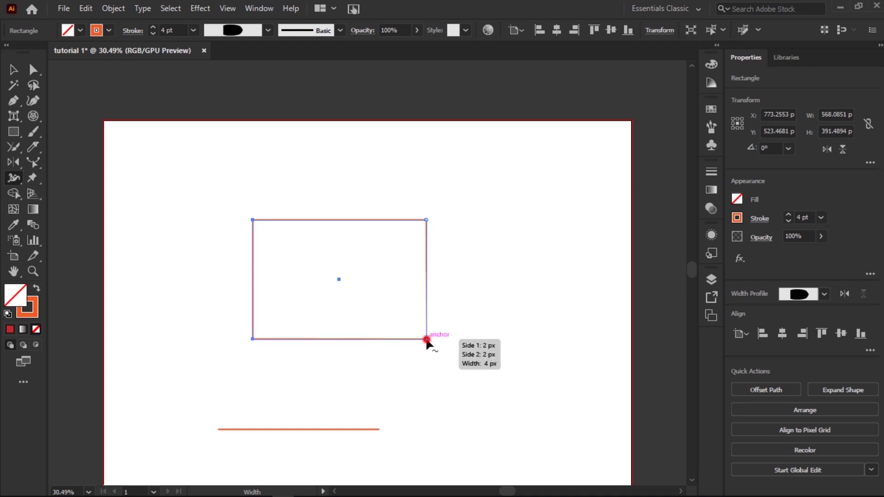
{"action": "left_click_drag", "start_coordinate": [428, 296], "coordinate": [445, 265]}
{"action": "mouse_move", "coordinate": [435, 233]}
{"action": "left_mouse_down"}
{"action": "mouse_move", "coordinate": [421, 239]}
{"action": "mouse_move", "coordinate": [449, 235]}
{"action": "mouse_move", "coordinate": [428, 247]}
{"action": "mouse_move", "coordinate": [438, 259]}
{"action": "mouse_move", "coordinate": [427, 247]}
{"action": "left_mouse_up"}
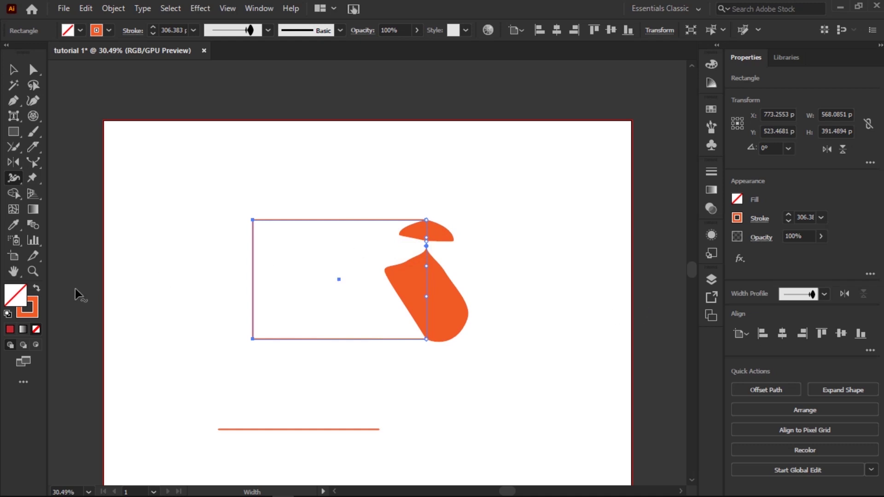
Warp the rectangle's left edge with the Warp tool and twirl a spiral into its top edge with the Twirl tool
{"action": "left_click_drag", "start_coordinate": [20, 183], "coordinate": [54, 192]}
{"action": "mouse_move", "coordinate": [253, 220]}
{"action": "left_mouse_down"}
{"action": "mouse_move", "coordinate": [274, 229]}
{"action": "mouse_move", "coordinate": [249, 275]}
{"action": "mouse_move", "coordinate": [252, 289]}
{"action": "mouse_move", "coordinate": [256, 251]}
{"action": "mouse_move", "coordinate": [239, 310]}
{"action": "mouse_move", "coordinate": [257, 302]}
{"action": "mouse_move", "coordinate": [276, 323]}
{"action": "left_mouse_up"}
{"action": "left_click_drag", "start_coordinate": [11, 180], "coordinate": [80, 210]}
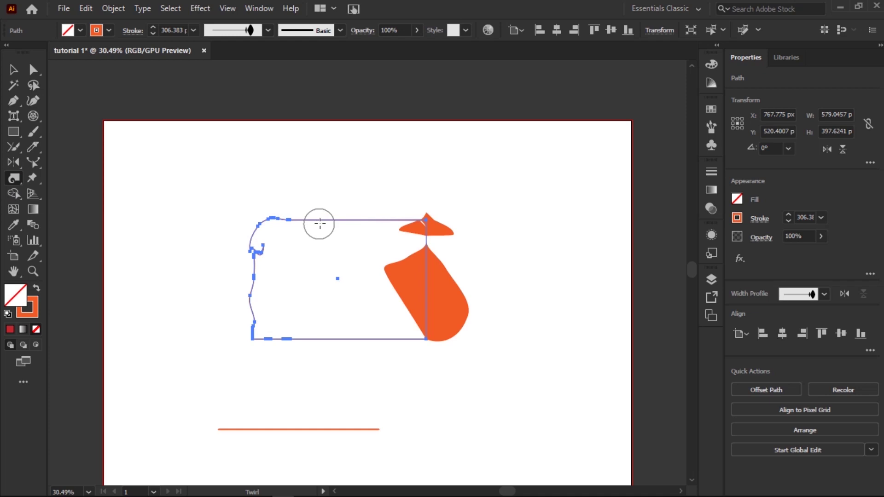
{"action": "left_click_drag", "start_coordinate": [319, 221], "coordinate": [321, 220]}
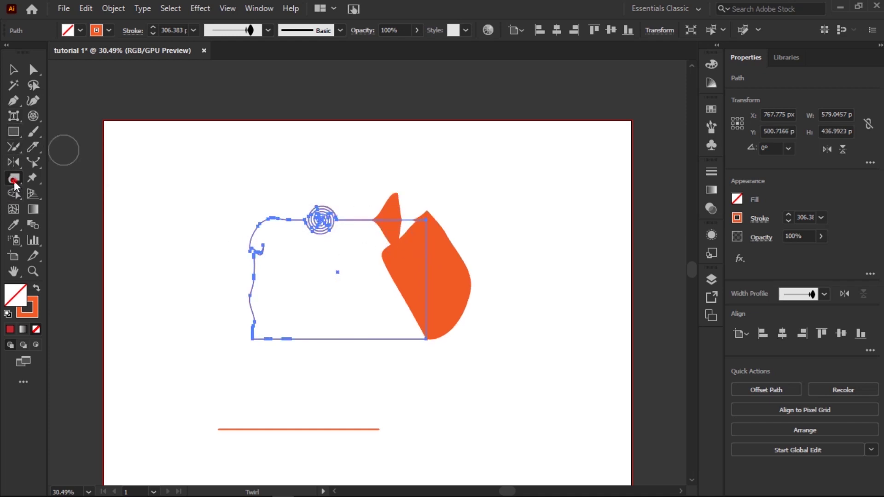
Pucker the upper part of the shape from its left edge across to its right edge
{"action": "left_click_drag", "start_coordinate": [14, 182], "coordinate": [18, 184]}
{"action": "left_click", "coordinate": [61, 224]}
{"action": "mouse_move", "coordinate": [254, 238]}
{"action": "left_mouse_down"}
{"action": "mouse_move", "coordinate": [309, 253]}
{"action": "mouse_move", "coordinate": [313, 265]}
{"action": "mouse_move", "coordinate": [331, 234]}
{"action": "mouse_move", "coordinate": [390, 245]}
{"action": "mouse_move", "coordinate": [395, 222]}
{"action": "mouse_move", "coordinate": [424, 228]}
{"action": "mouse_move", "coordinate": [421, 268]}
{"action": "mouse_move", "coordinate": [412, 222]}
{"action": "mouse_move", "coordinate": [419, 240]}
{"action": "left_mouse_up"}
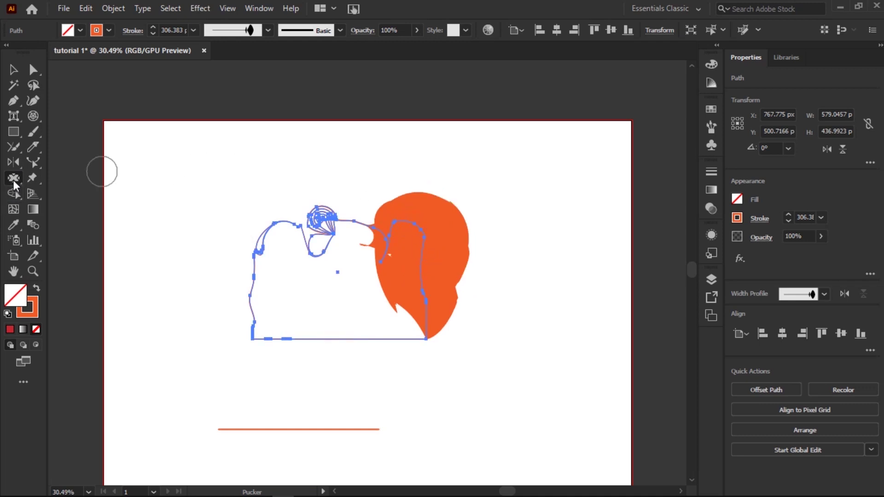
Bloat the shape's left edge with the Bloat tool
{"action": "left_click", "coordinate": [15, 184]}
{"action": "left_click", "coordinate": [70, 240]}
{"action": "mouse_move", "coordinate": [256, 280]}
{"action": "left_mouse_down"}
{"action": "mouse_move", "coordinate": [260, 298]}
{"action": "mouse_move", "coordinate": [251, 269]}
{"action": "mouse_move", "coordinate": [233, 295]}
{"action": "mouse_move", "coordinate": [244, 263]}
{"action": "mouse_move", "coordinate": [250, 313]}
{"action": "mouse_move", "coordinate": [235, 272]}
{"action": "mouse_move", "coordinate": [251, 309]}
{"action": "left_mouse_up"}
Add scalloped detail to the shape's bulging left edge with the Scallop tool
{"action": "left_click", "coordinate": [14, 179]}
{"action": "left_click", "coordinate": [69, 256]}
{"action": "mouse_move", "coordinate": [246, 291]}
{"action": "left_mouse_down"}
{"action": "mouse_move", "coordinate": [255, 274]}
{"action": "mouse_move", "coordinate": [245, 253]}
{"action": "mouse_move", "coordinate": [231, 254]}
{"action": "mouse_move", "coordinate": [228, 277]}
{"action": "mouse_move", "coordinate": [260, 293]}
{"action": "left_mouse_up"}
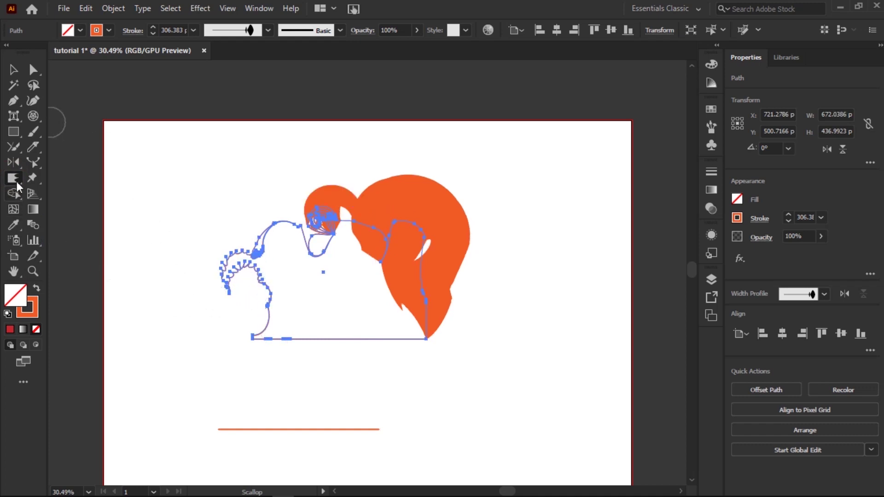
Crystallize the shape's upper right part and right edge into spikes with the Crystallize tool
{"action": "left_click", "coordinate": [17, 184]}
{"action": "left_click_drag", "start_coordinate": [18, 179], "coordinate": [74, 270]}
{"action": "mouse_move", "coordinate": [339, 214]}
{"action": "left_mouse_down"}
{"action": "mouse_move", "coordinate": [358, 206]}
{"action": "mouse_move", "coordinate": [361, 226]}
{"action": "mouse_move", "coordinate": [371, 225]}
{"action": "mouse_move", "coordinate": [361, 241]}
{"action": "left_mouse_up"}
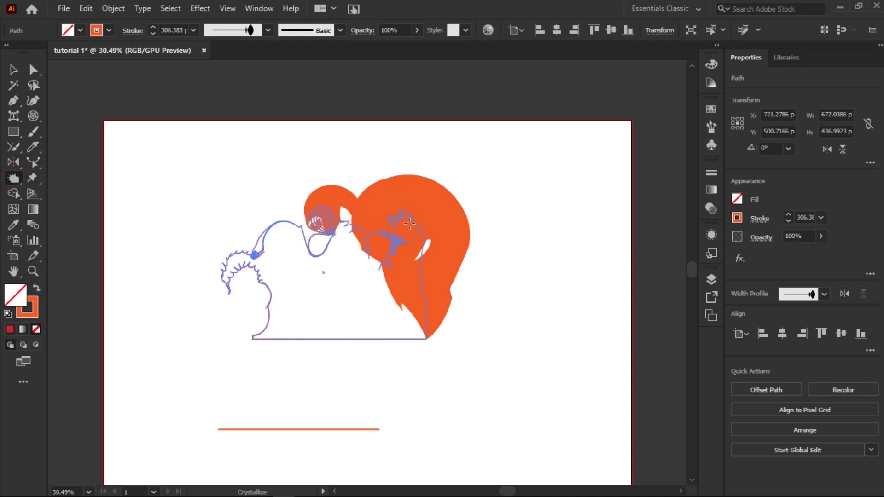
{"action": "left_click", "coordinate": [429, 302]}
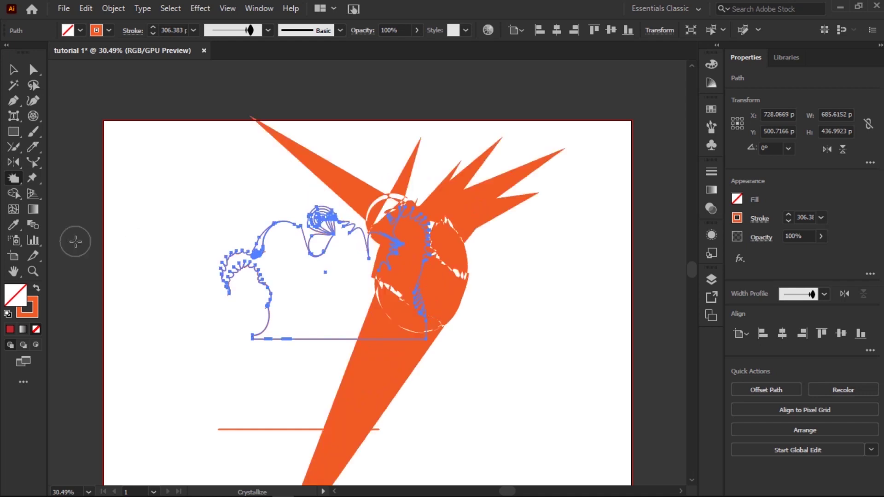
Roughen the shape's bottom edge with the Wrinkle tool
{"action": "left_click_drag", "start_coordinate": [11, 179], "coordinate": [54, 251]}
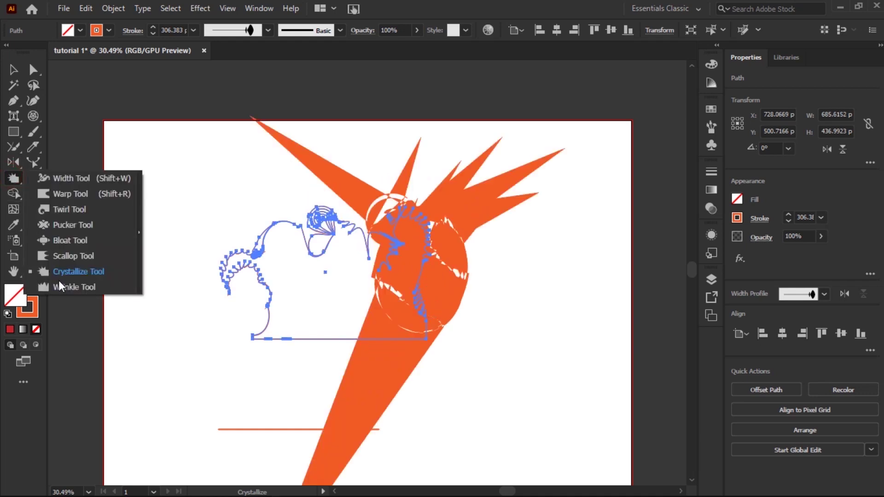
{"action": "left_click_drag", "start_coordinate": [63, 289], "coordinate": [64, 288]}
{"action": "mouse_move", "coordinate": [302, 331]}
{"action": "left_mouse_down"}
{"action": "mouse_move", "coordinate": [360, 340]}
{"action": "mouse_move", "coordinate": [454, 327]}
{"action": "mouse_move", "coordinate": [456, 317]}
{"action": "mouse_move", "coordinate": [256, 343]}
{"action": "mouse_move", "coordinate": [271, 337]}
{"action": "left_mouse_up"}
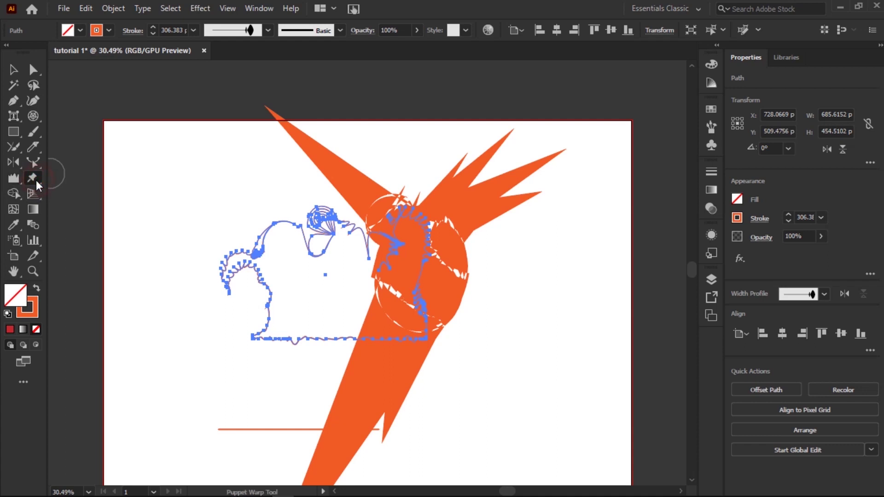
Puppet-warp the artwork by pulling its middle pin right and down and a new pin in its left part outward
{"action": "left_click", "coordinate": [37, 180]}
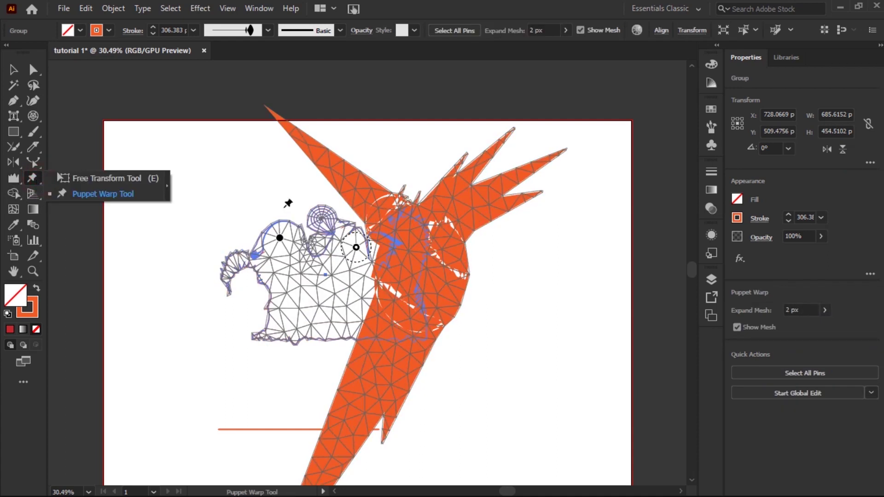
{"action": "left_click_drag", "start_coordinate": [356, 247], "coordinate": [467, 286]}
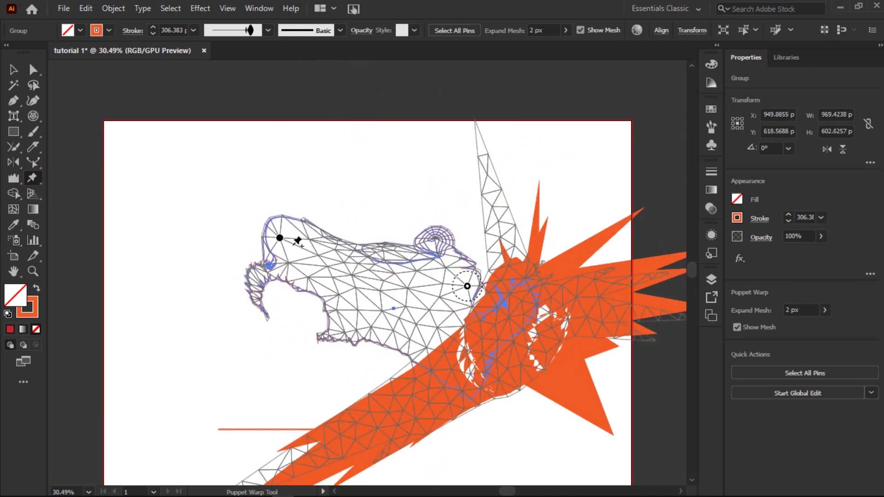
{"action": "left_click", "coordinate": [311, 248]}
{"action": "left_click_drag", "start_coordinate": [309, 276], "coordinate": [252, 302]}
Resize the distorted artwork with Free Transform to about 852 by 660 px
{"action": "left_click", "coordinate": [32, 181]}
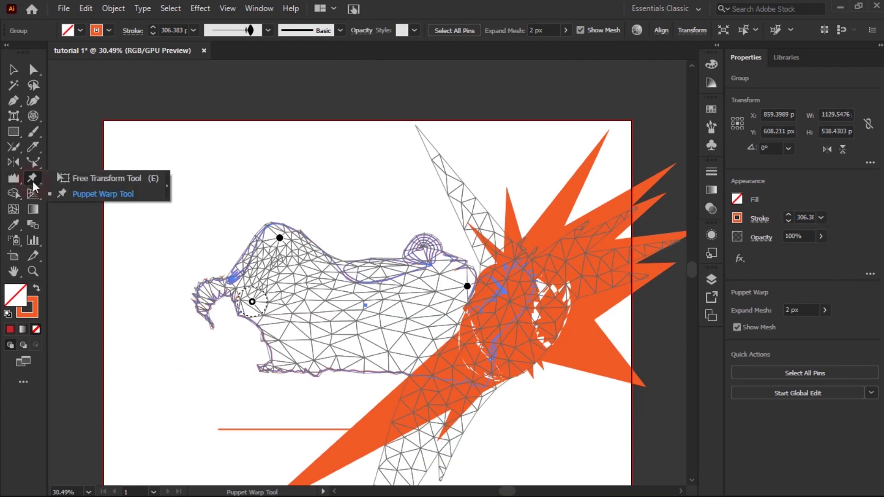
{"action": "left_click", "coordinate": [83, 179]}
{"action": "left_click_drag", "start_coordinate": [193, 222], "coordinate": [264, 187]}
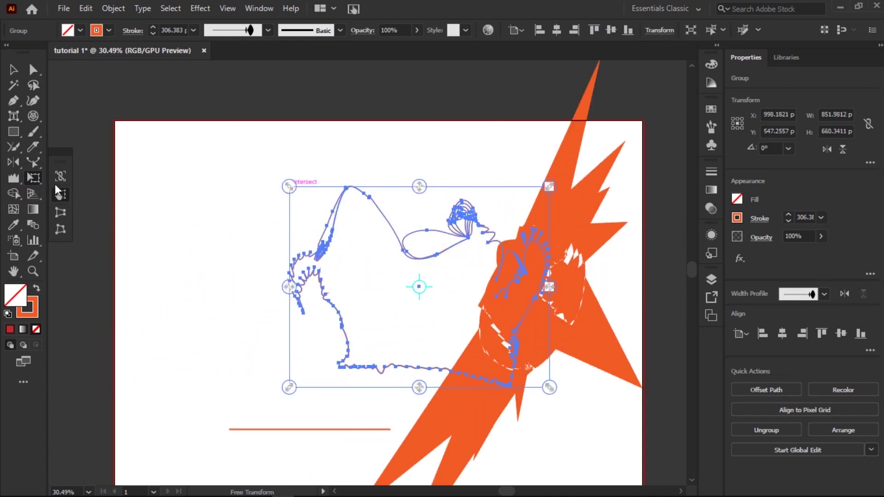
Draw a circle about 370 px across in the artboard's upper left corner
{"action": "left_click", "coordinate": [35, 179]}
{"action": "left_click", "coordinate": [85, 175]}
{"action": "left_click", "coordinate": [11, 194]}
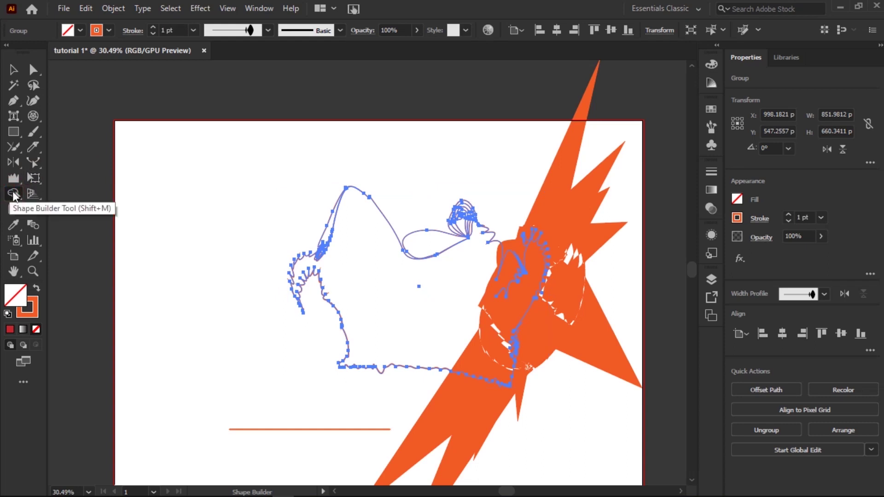
{"action": "left_click", "coordinate": [13, 132]}
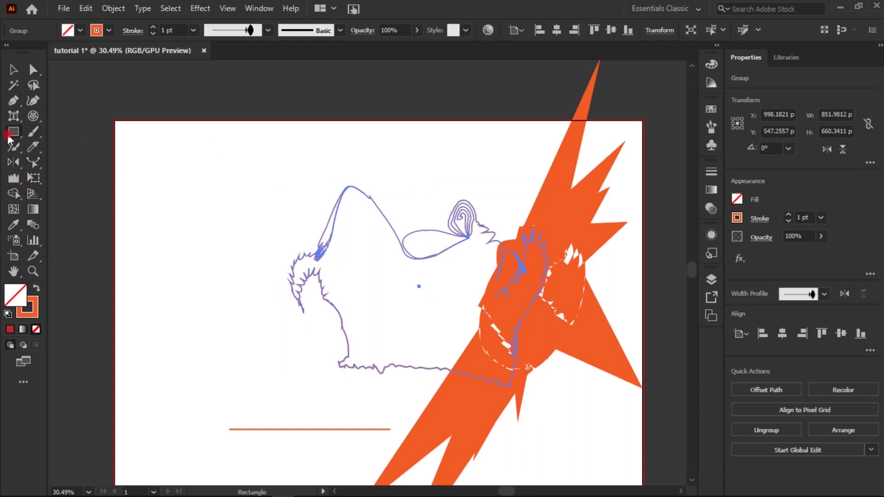
{"action": "left_click", "coordinate": [88, 162]}
{"action": "left_click_drag", "start_coordinate": [165, 164], "coordinate": [277, 277]}
Delete all artwork except the circle, and move the circle to the right and slightly down
{"action": "left_click", "coordinate": [20, 72]}
{"action": "mouse_move", "coordinate": [339, 150]}
{"action": "left_mouse_down"}
{"action": "mouse_move", "coordinate": [450, 384]}
{"action": "mouse_move", "coordinate": [497, 408]}
{"action": "mouse_move", "coordinate": [546, 462]}
{"action": "left_mouse_up"}
{"action": "key", "text": "Delete"}
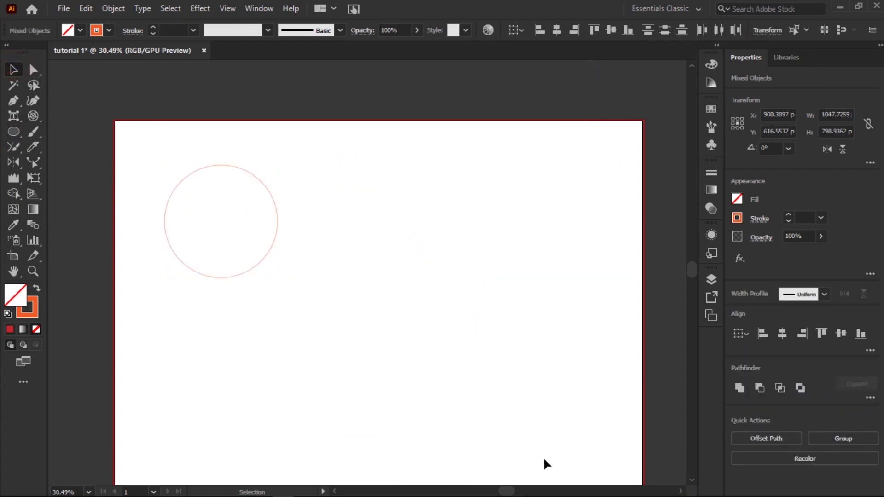
{"action": "left_click", "coordinate": [166, 228]}
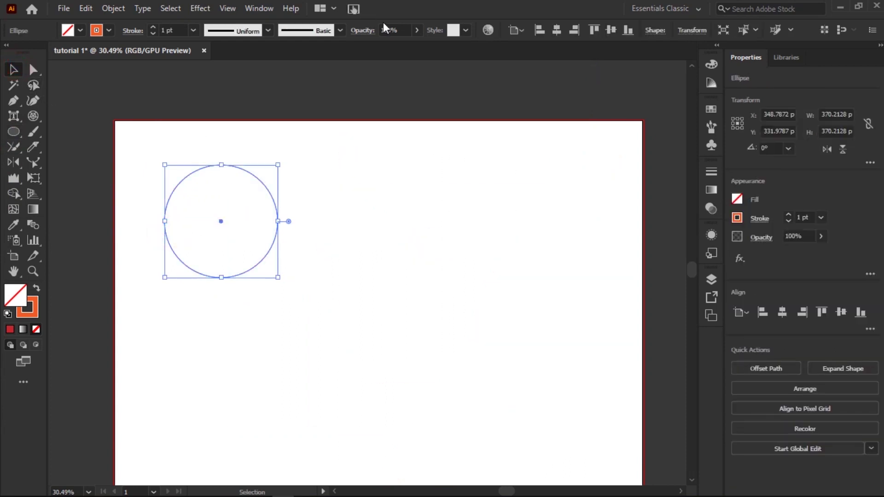
{"action": "left_click_drag", "start_coordinate": [183, 181], "coordinate": [323, 249]}
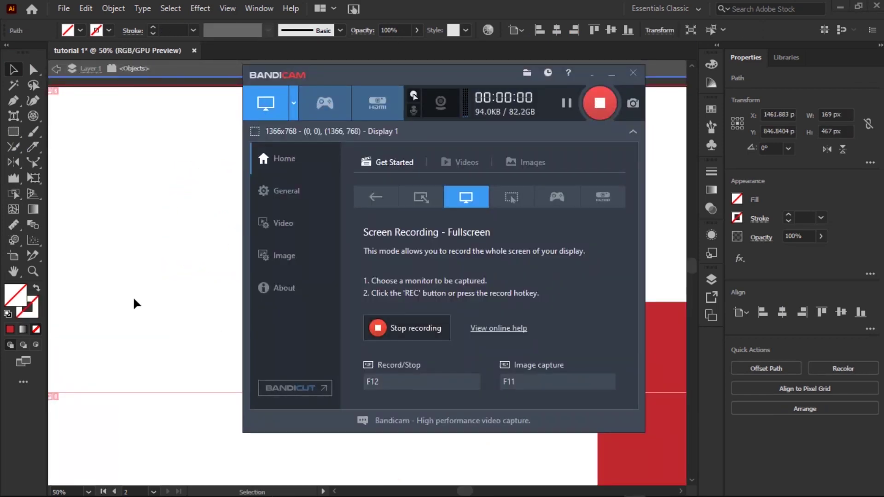
Draw a rectangle about 359 by 279 px near the artboard's upper left and fill it with red
{"action": "left_click", "coordinate": [135, 313]}
{"action": "left_click", "coordinate": [13, 194]}
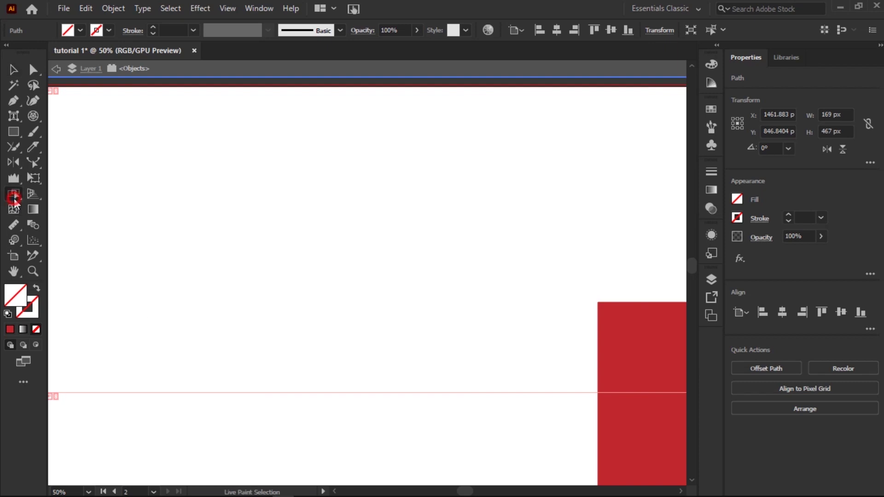
{"action": "left_click", "coordinate": [42, 197]}
{"action": "left_click", "coordinate": [11, 133]}
{"action": "left_click_drag", "start_coordinate": [180, 159], "coordinate": [360, 297]}
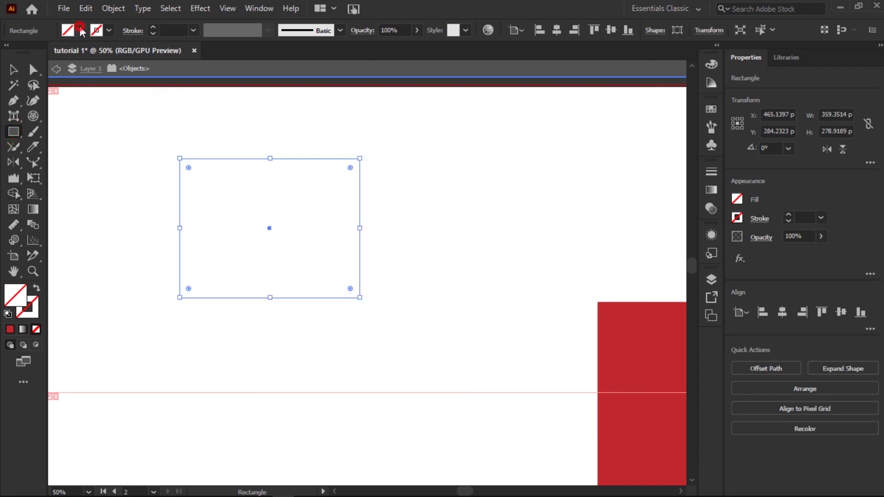
{"action": "left_click", "coordinate": [80, 31]}
{"action": "left_click", "coordinate": [96, 53]}
{"action": "left_click", "coordinate": [151, 227]}
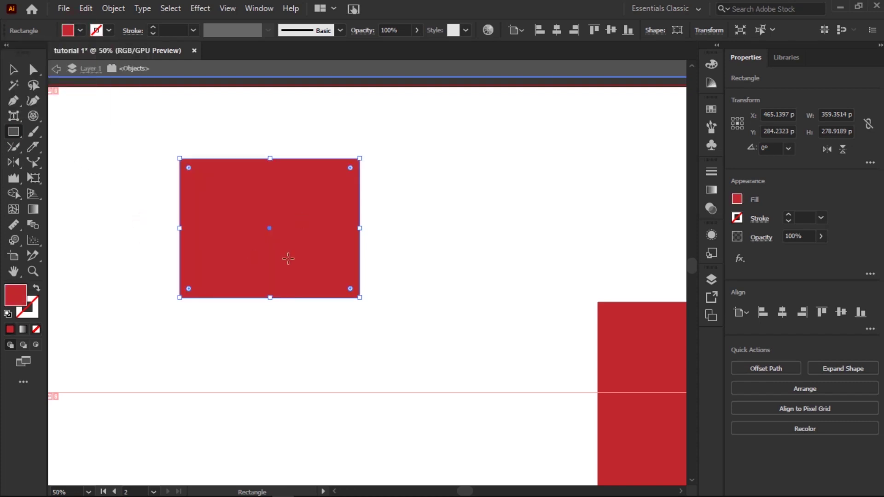
{"action": "left_click", "coordinate": [13, 70]}
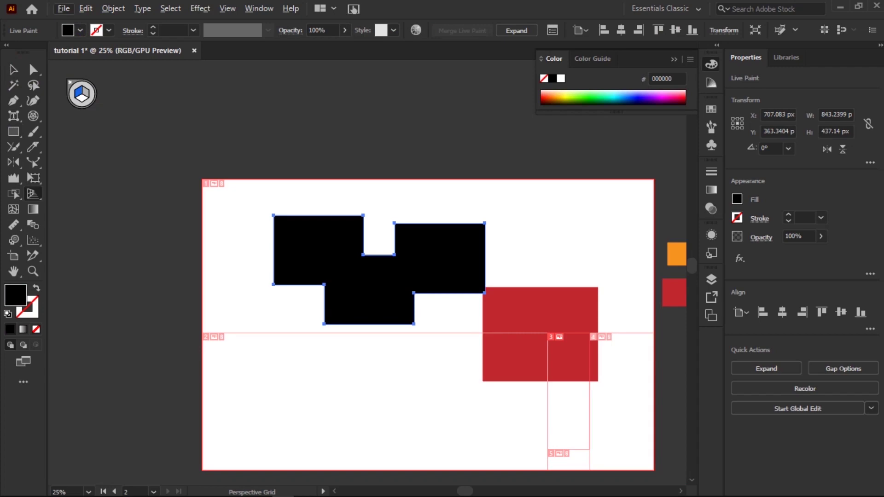
Create a new blank document
{"action": "left_click", "coordinate": [635, 488]}
{"action": "left_click", "coordinate": [635, 488]}
{"action": "left_click", "coordinate": [635, 488]}
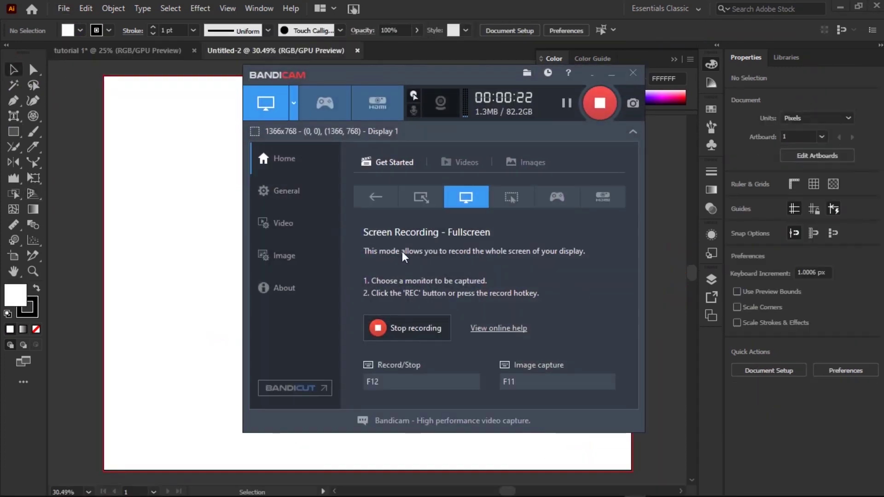
{"action": "left_click", "coordinate": [144, 243]}
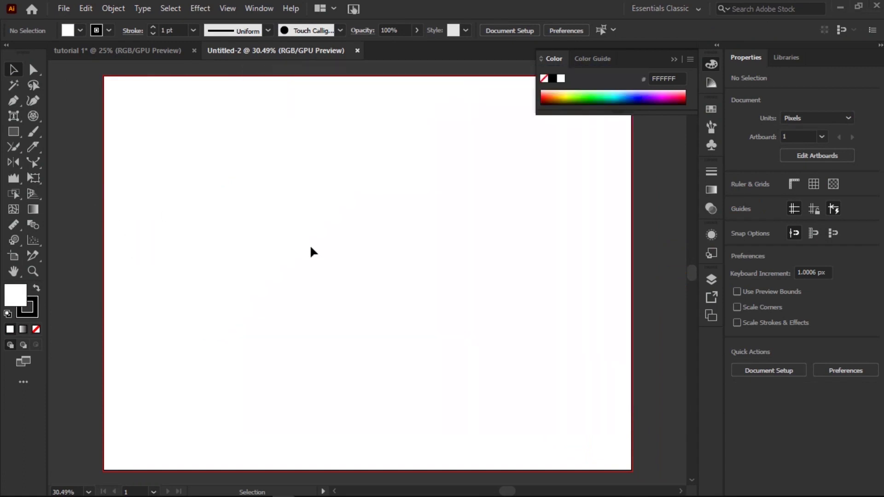
Draw a rectangle about 536 by 315 px near the middle of the artboard and fill it with orange F15A24
{"action": "left_click", "coordinate": [13, 131]}
{"action": "left_click_drag", "start_coordinate": [274, 230], "coordinate": [438, 325]}
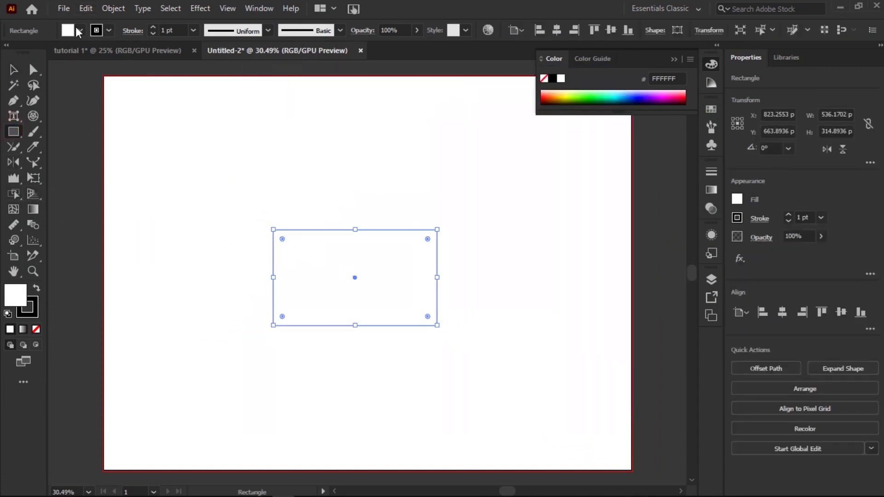
{"action": "left_click", "coordinate": [78, 30]}
{"action": "left_click", "coordinate": [118, 54]}
{"action": "left_click", "coordinate": [221, 169]}
{"action": "left_click", "coordinate": [13, 69]}
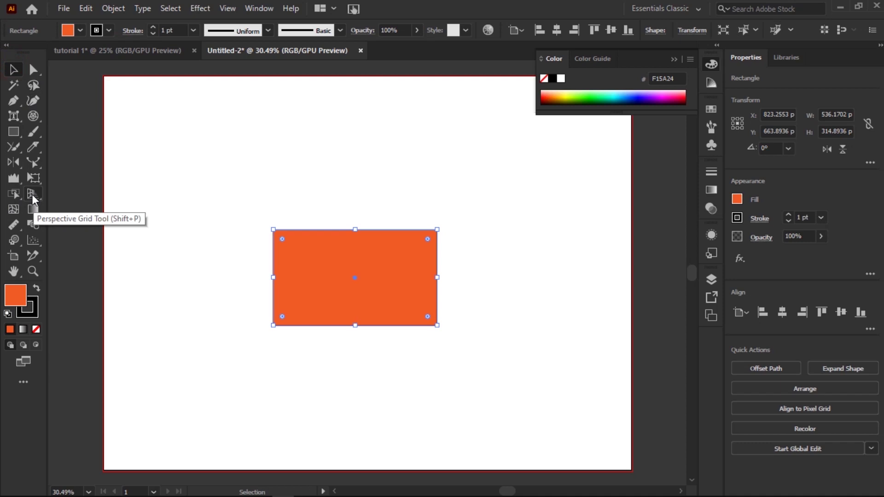
Show the perspective grid, lower its vertical extent and move its left vanishing point inward
{"action": "left_click", "coordinate": [32, 194]}
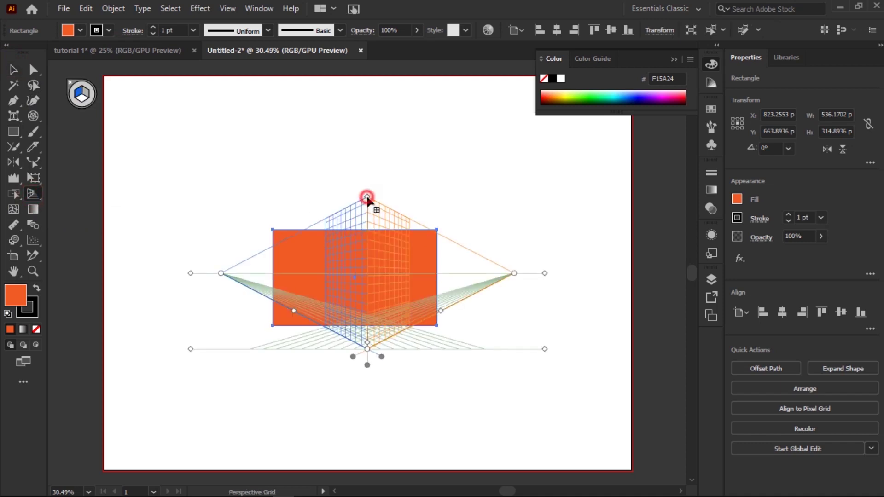
{"action": "left_click_drag", "start_coordinate": [367, 198], "coordinate": [368, 225]}
{"action": "left_click_drag", "start_coordinate": [221, 273], "coordinate": [246, 271]}
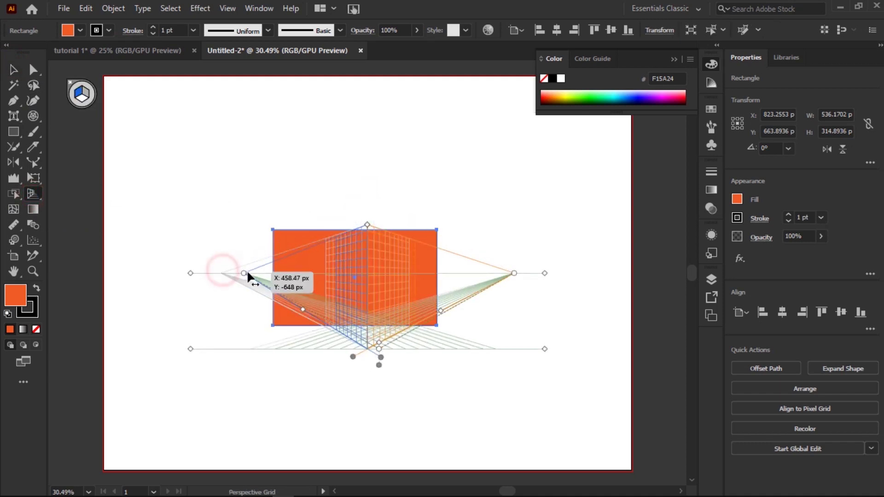
Place the orange rectangle in perspective on the left grid plane with the Perspective Selection tool
{"action": "left_click", "coordinate": [36, 193]}
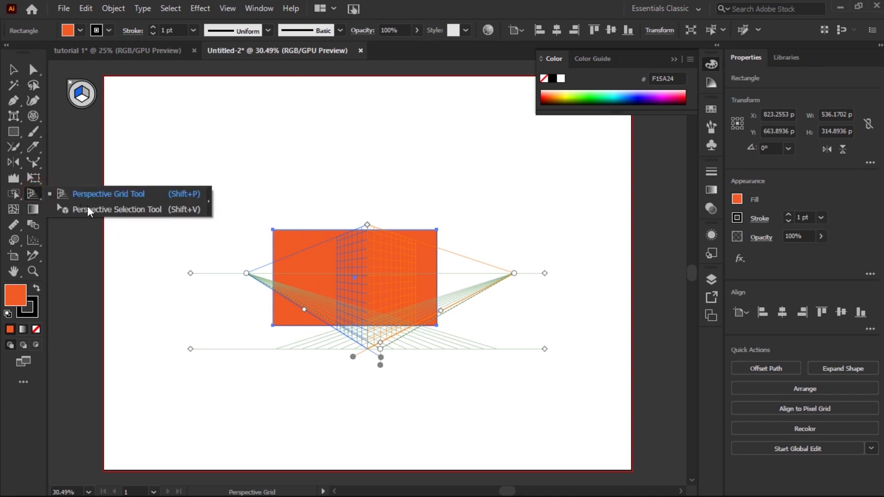
{"action": "left_click", "coordinate": [96, 211]}
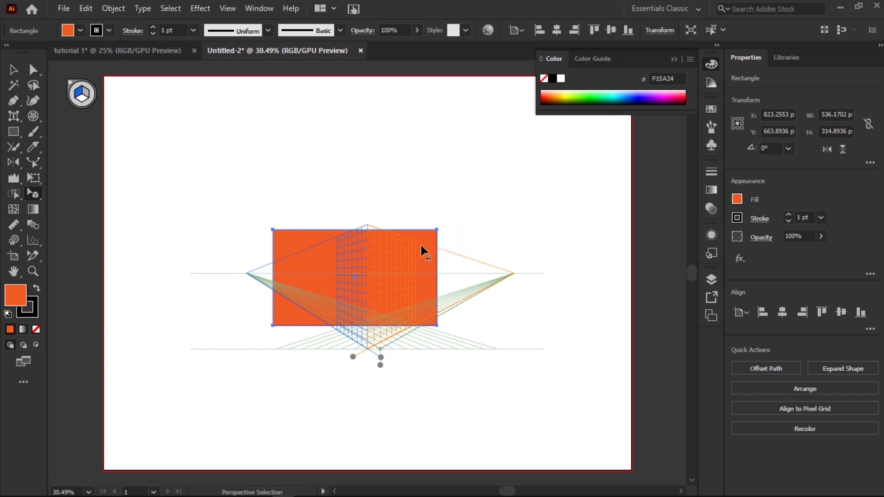
{"action": "left_click_drag", "start_coordinate": [437, 229], "coordinate": [267, 253]}
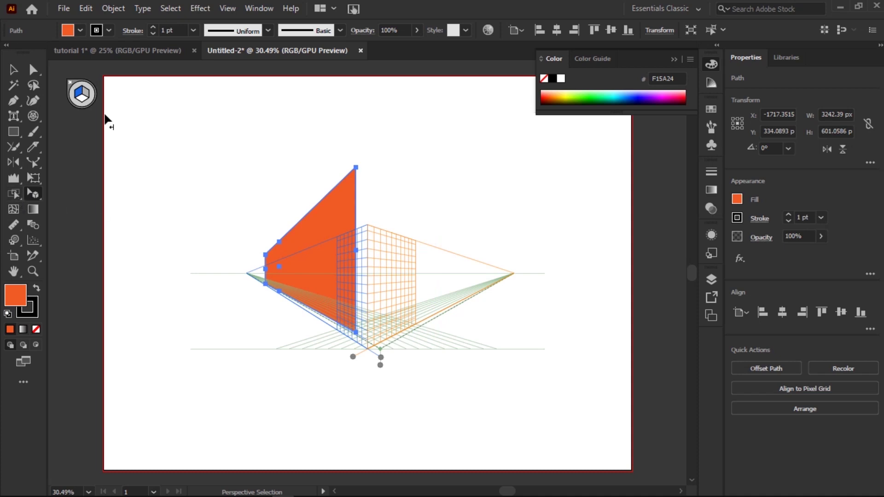
Hide the perspective grid and delete the orange shape drawn in perspective
{"action": "left_click_drag", "start_coordinate": [33, 198], "coordinate": [69, 192]}
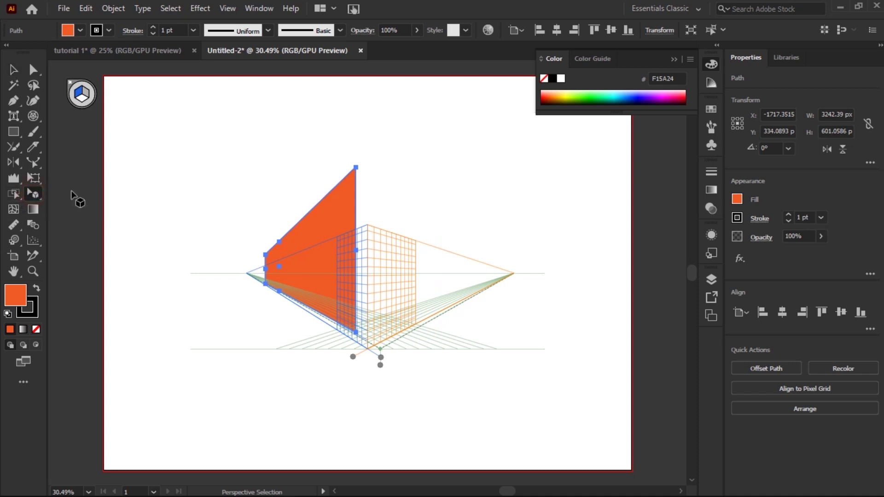
{"action": "left_click", "coordinate": [67, 80]}
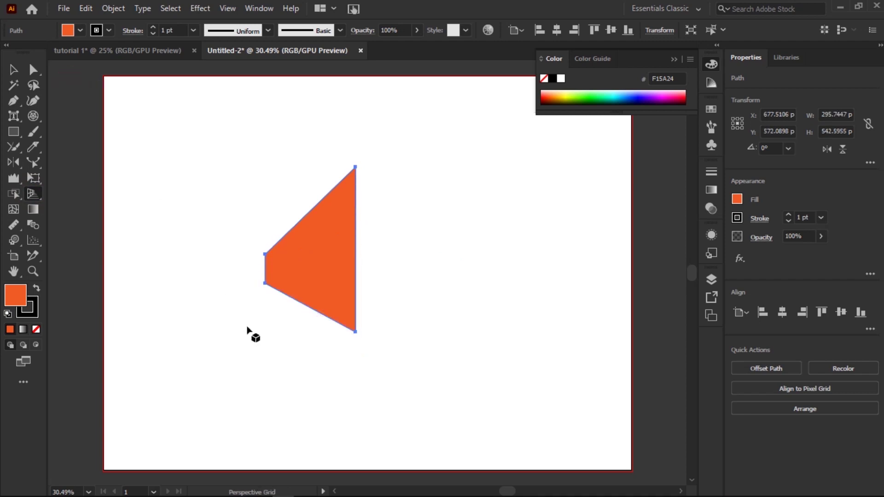
{"action": "left_click", "coordinate": [217, 180]}
{"action": "left_click", "coordinate": [13, 70]}
{"action": "left_click_drag", "start_coordinate": [233, 145], "coordinate": [413, 373]}
{"action": "key", "text": "Delete"}
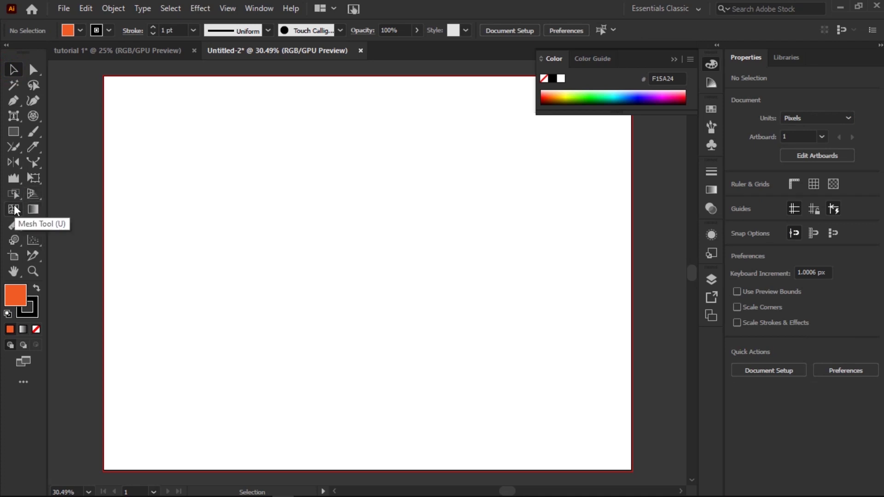
Draw an orange rectangle about 719 by 555 px left of the artboard's centre
{"action": "left_click", "coordinate": [13, 131]}
{"action": "left_click_drag", "start_coordinate": [198, 172], "coordinate": [418, 342]}
{"action": "left_click", "coordinate": [15, 69]}
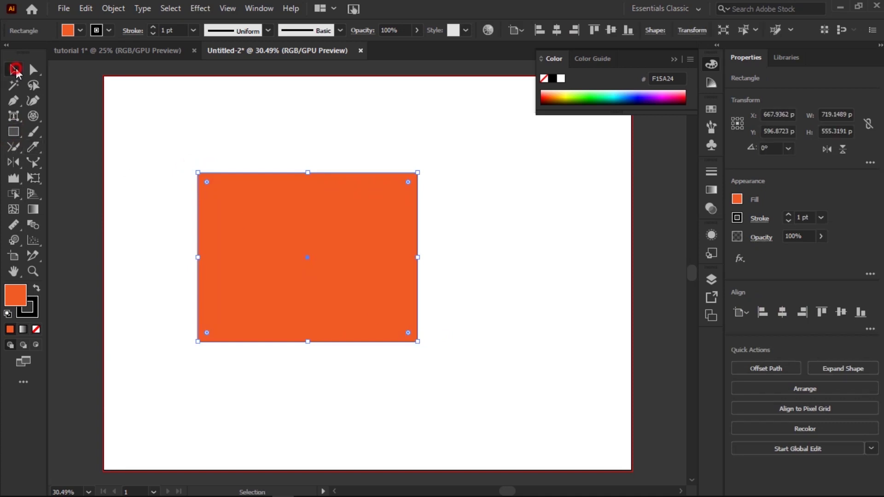
Add a green 7BFF15 mesh point in the rectangle's upper left and a blue 1E00D4 one in its lower right with the Mesh tool
{"action": "left_click", "coordinate": [14, 207]}
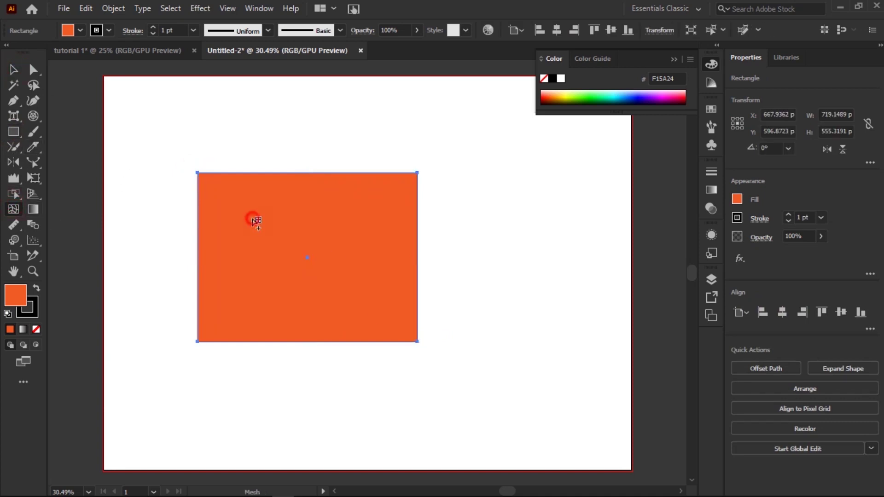
{"action": "left_click", "coordinate": [252, 218]}
{"action": "left_click", "coordinate": [592, 100]}
{"action": "left_click", "coordinate": [579, 95]}
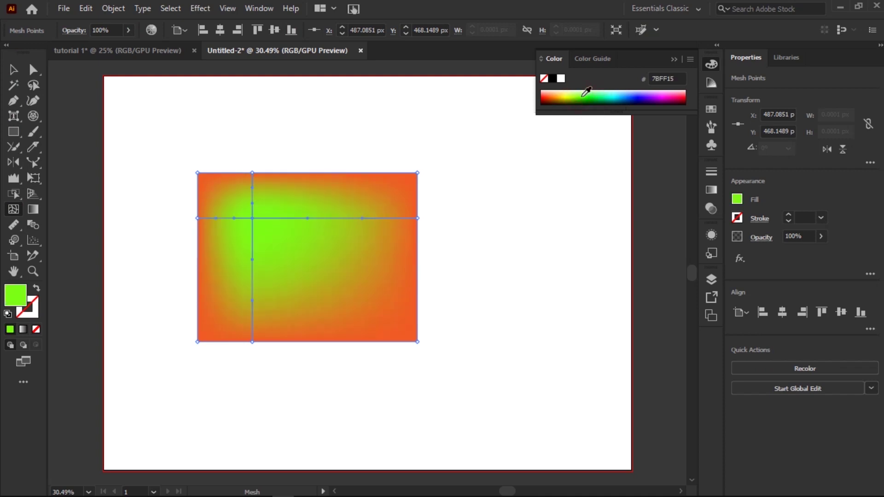
{"action": "left_click", "coordinate": [377, 290]}
{"action": "left_click", "coordinate": [638, 93]}
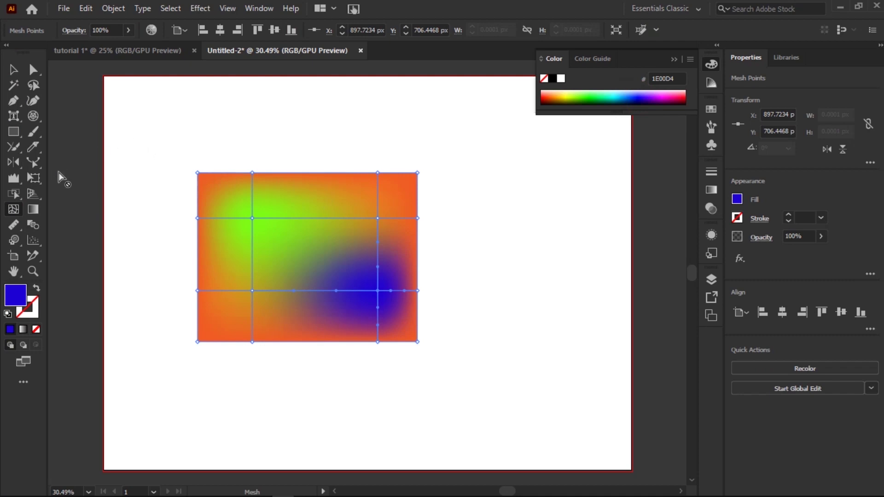
Try the Gradient tool on the mesh rectangle and delete the rectangle
{"action": "left_click", "coordinate": [33, 210]}
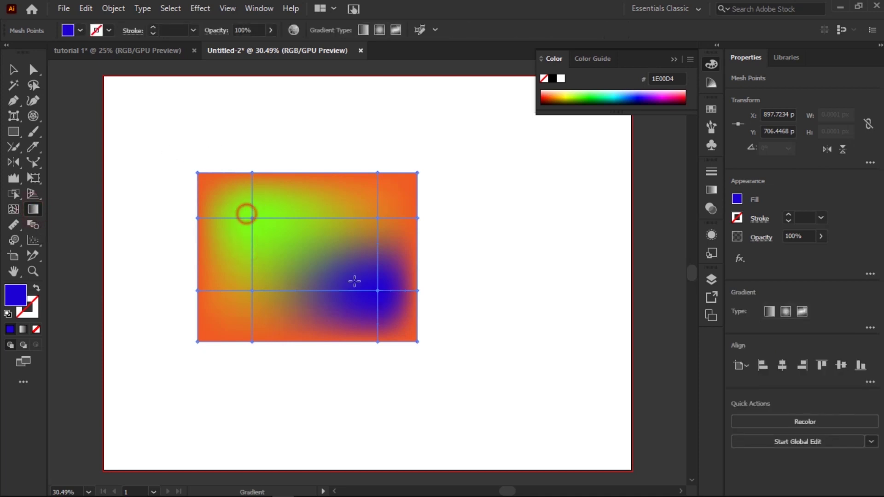
{"action": "left_click", "coordinate": [22, 69]}
{"action": "left_click", "coordinate": [143, 91]}
{"action": "left_click", "coordinate": [375, 299]}
{"action": "key", "text": "Delete"}
Draw a rectangle about 843 by 415 px in the artboard's upper part and fill it with light blue 15ACFF
{"action": "left_click", "coordinate": [13, 131]}
{"action": "left_click_drag", "start_coordinate": [186, 170], "coordinate": [444, 295]}
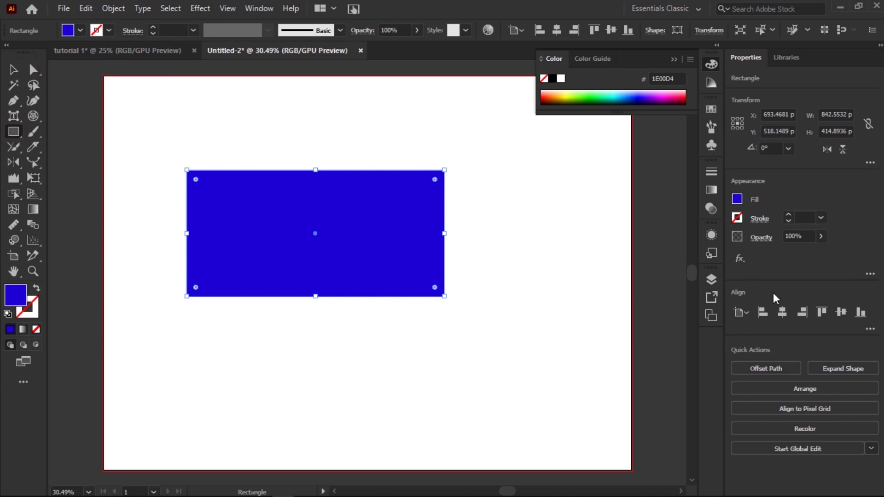
{"action": "left_click", "coordinate": [737, 200]}
{"action": "left_click", "coordinate": [676, 224]}
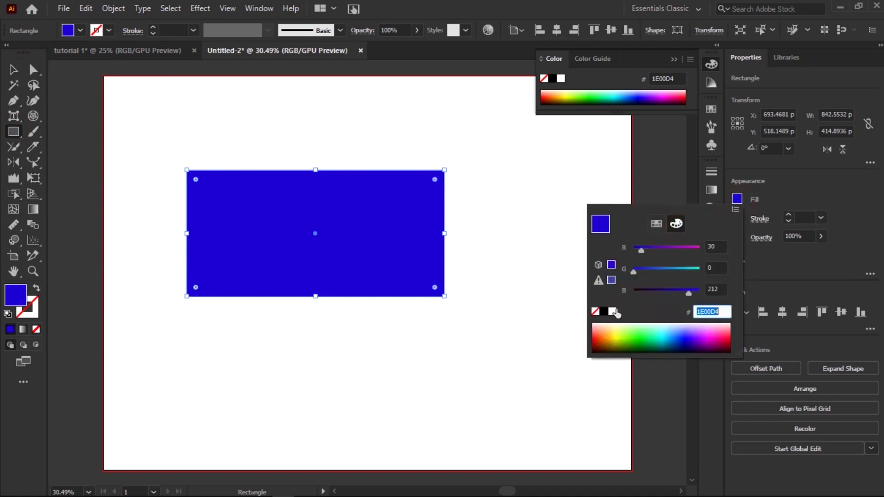
{"action": "left_click", "coordinate": [665, 335]}
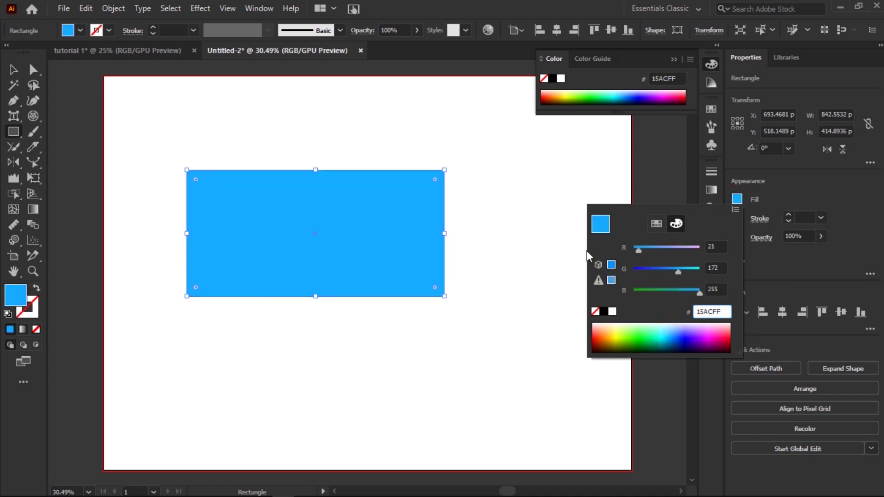
{"action": "left_click", "coordinate": [809, 186]}
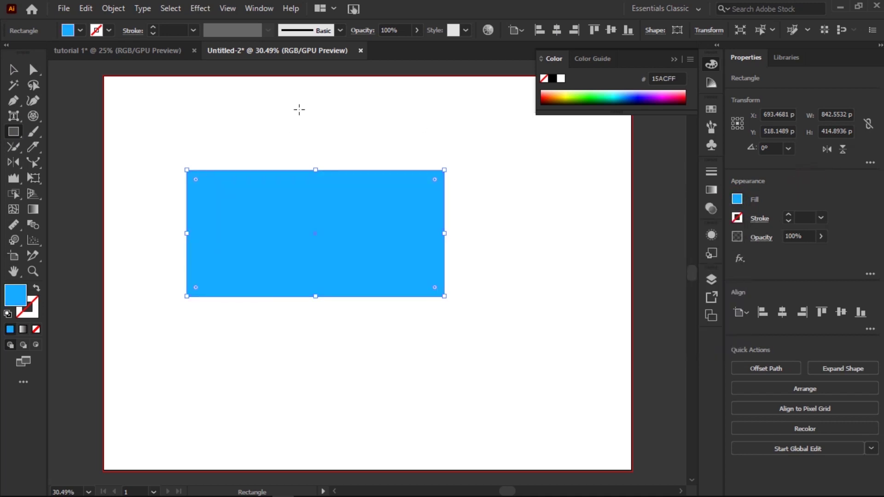
Select the light blue rectangle and fill it with the default white-to-black linear gradient
{"action": "left_click", "coordinate": [265, 218]}
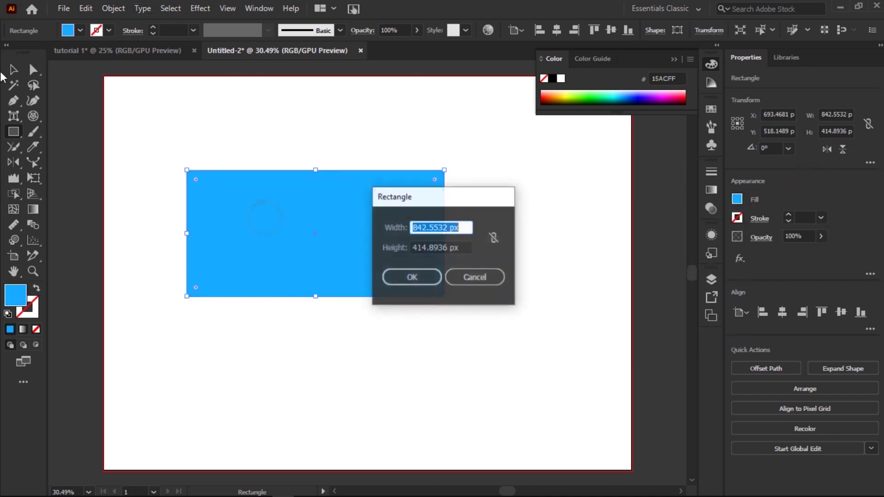
{"action": "left_click", "coordinate": [478, 274]}
{"action": "left_click", "coordinate": [13, 70]}
{"action": "left_click", "coordinate": [282, 224]}
{"action": "left_click", "coordinate": [559, 230]}
{"action": "left_click", "coordinate": [344, 218]}
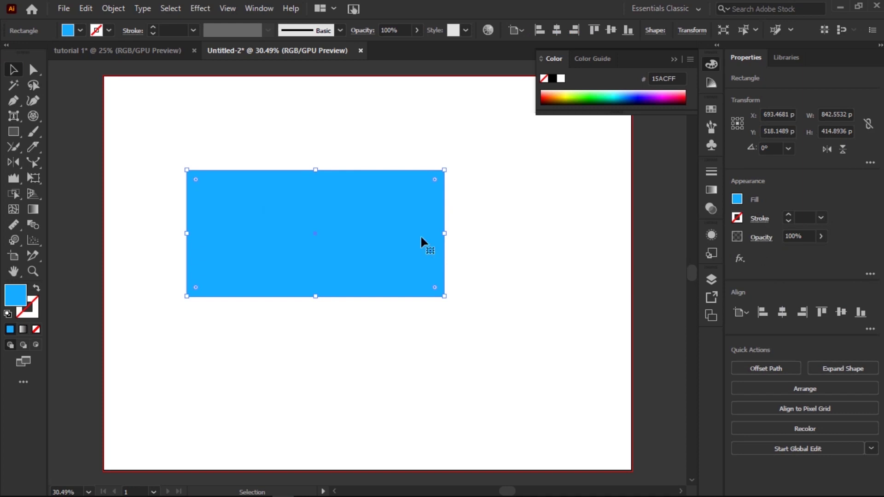
{"action": "left_click", "coordinate": [23, 329]}
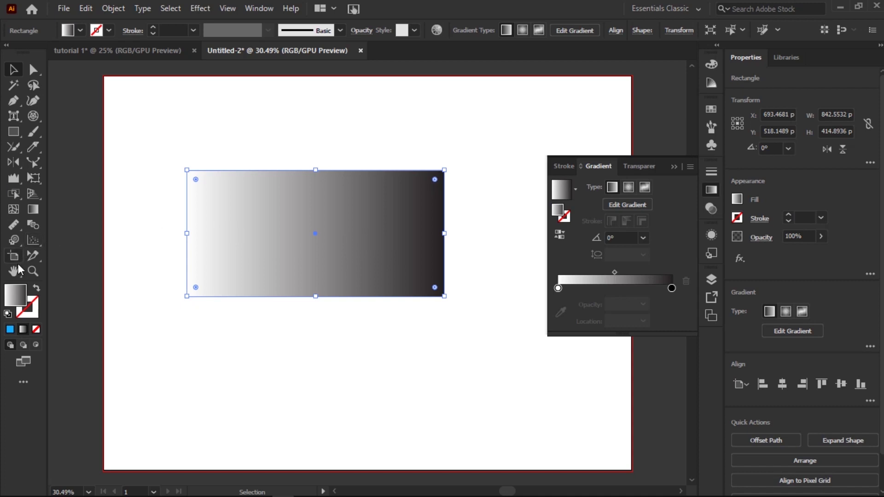
Redirect the rectangle's gradient with the Gradient tool, ending with a short diagonal blend at about -46° across its middle
{"action": "left_click", "coordinate": [33, 215]}
{"action": "left_click_drag", "start_coordinate": [237, 203], "coordinate": [398, 259]}
{"action": "left_click_drag", "start_coordinate": [423, 223], "coordinate": [269, 238]}
{"action": "left_click_drag", "start_coordinate": [262, 203], "coordinate": [363, 263]}
{"action": "left_click_drag", "start_coordinate": [328, 212], "coordinate": [365, 252]}
Delete the gradient-filled rectangle and switch to the Eyedropper tool
{"action": "left_click", "coordinate": [10, 71]}
{"action": "left_click_drag", "start_coordinate": [170, 158], "coordinate": [378, 310]}
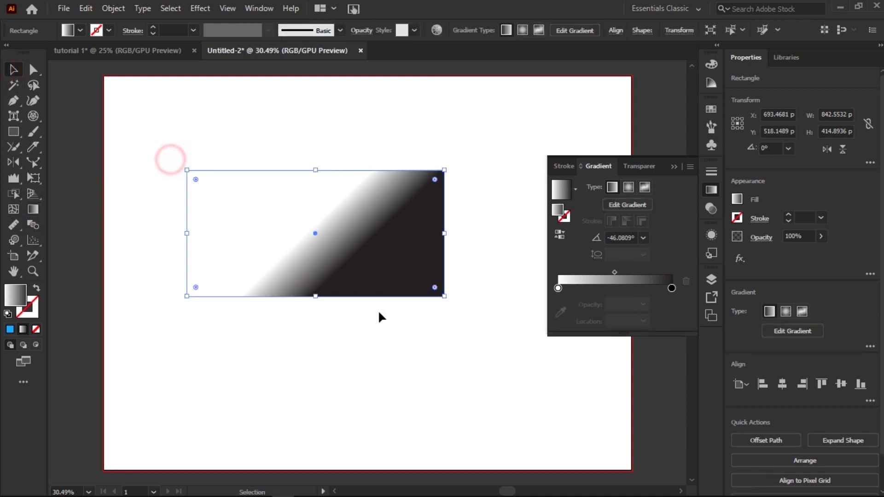
{"action": "key", "text": "Delete"}
{"action": "left_click", "coordinate": [13, 225]}
{"action": "left_click_drag", "start_coordinate": [13, 225], "coordinate": [60, 221]}
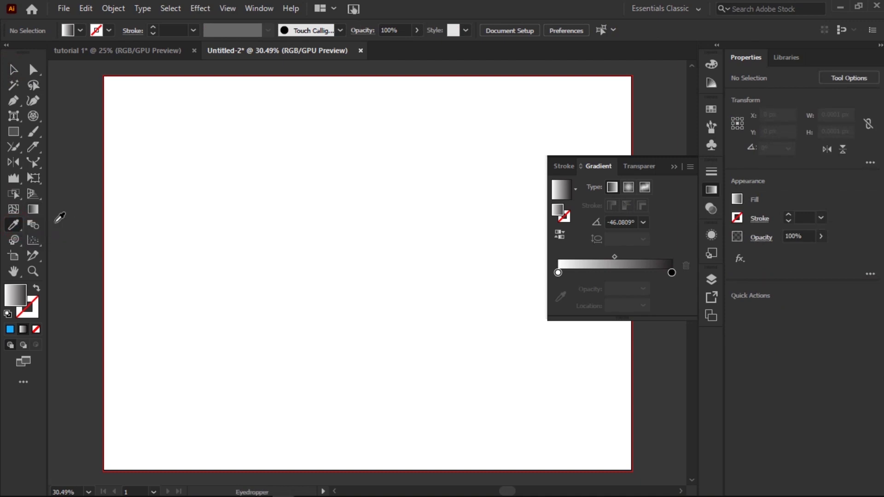
Draw two small rectangles, one above the other, just outside the artboard's left edge and fill the lower one with red
{"action": "left_click", "coordinate": [14, 133]}
{"action": "mouse_move", "coordinate": [99, 130]}
{"action": "left_mouse_down"}
{"action": "mouse_move", "coordinate": [70, 157]}
{"action": "mouse_move", "coordinate": [95, 209]}
{"action": "left_mouse_up"}
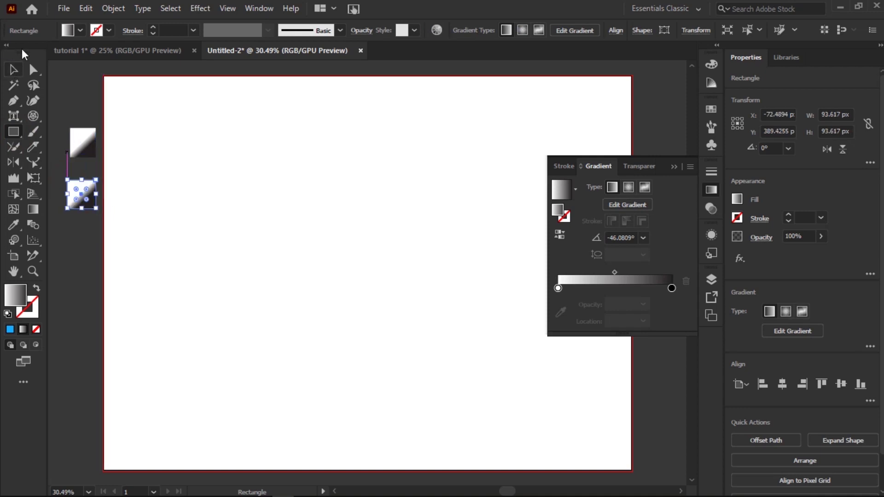
{"action": "left_click", "coordinate": [64, 33]}
{"action": "left_click", "coordinate": [46, 111]}
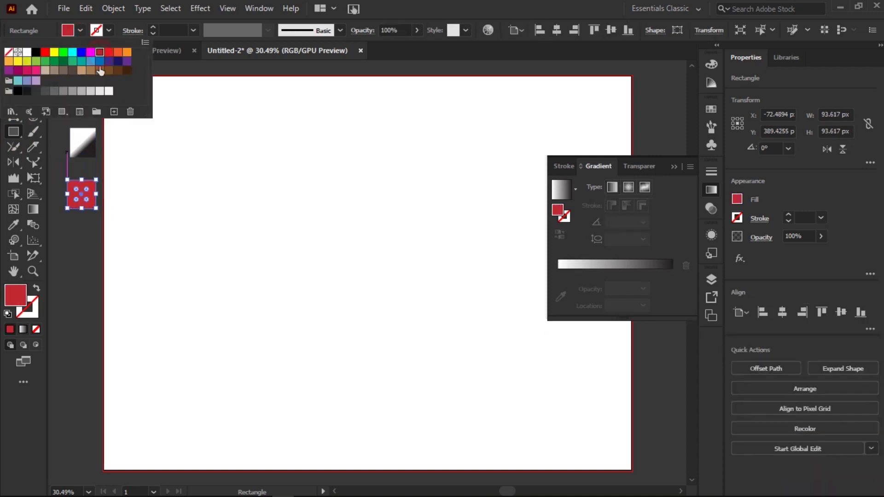
Fill the upper small rectangle beside the artboard with orange
{"action": "left_click", "coordinate": [13, 69]}
{"action": "left_click", "coordinate": [70, 124]}
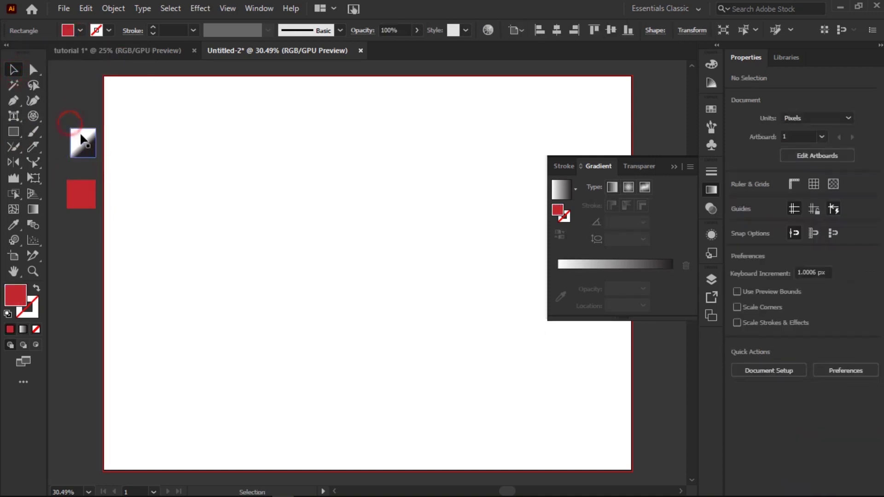
{"action": "left_click", "coordinate": [83, 140]}
{"action": "left_click", "coordinate": [80, 30]}
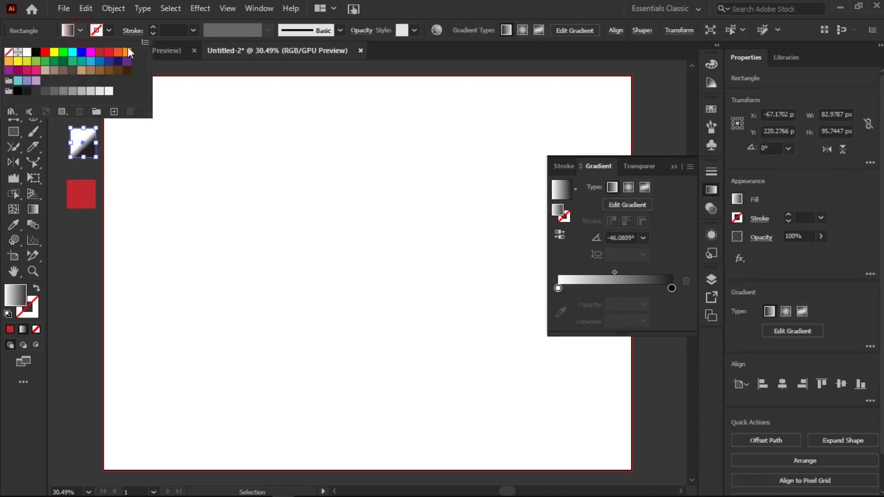
{"action": "left_click", "coordinate": [125, 55]}
{"action": "left_click", "coordinate": [170, 152]}
Draw a large rectangle about 472 by 500 px near the middle of the artboard
{"action": "left_click", "coordinate": [13, 131]}
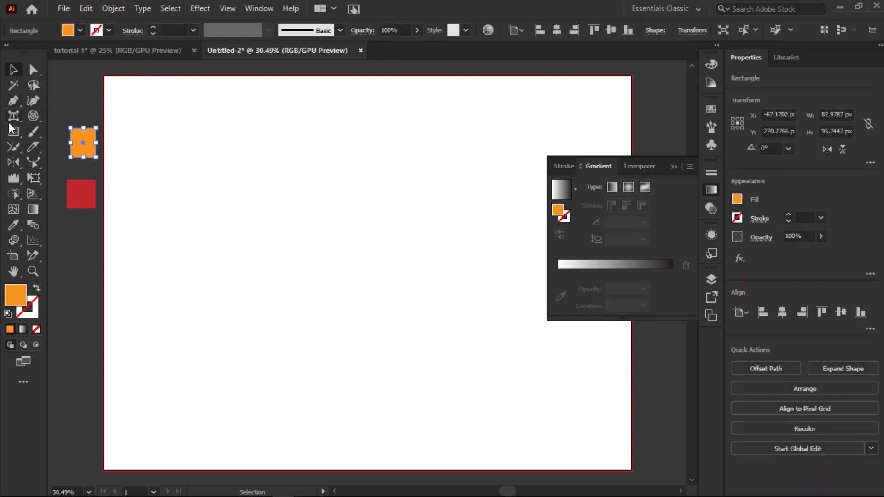
{"action": "left_click_drag", "start_coordinate": [226, 165], "coordinate": [371, 318]}
{"action": "left_click", "coordinate": [13, 70]}
Apply the small red square's fill to the large rectangle with the Eyedropper tool
{"action": "left_click", "coordinate": [13, 225]}
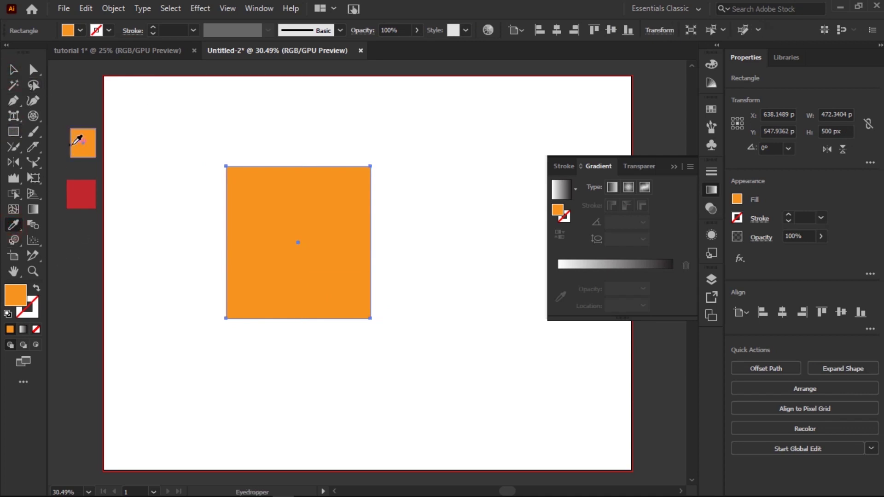
{"action": "left_click", "coordinate": [85, 189]}
{"action": "left_click", "coordinate": [13, 70]}
{"action": "left_click", "coordinate": [193, 170]}
{"action": "left_click", "coordinate": [274, 205]}
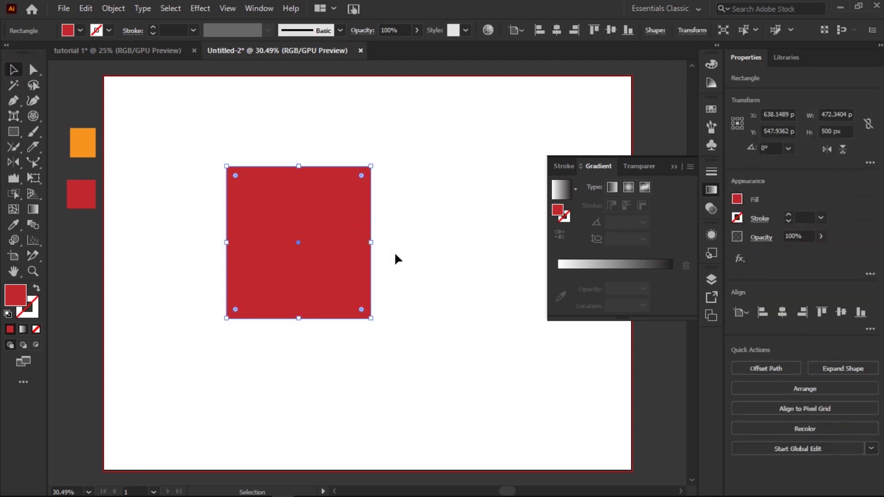
Sample the small orange rectangle with the Eyedropper tool to recolor the large rectangle orange
{"action": "left_click", "coordinate": [20, 224]}
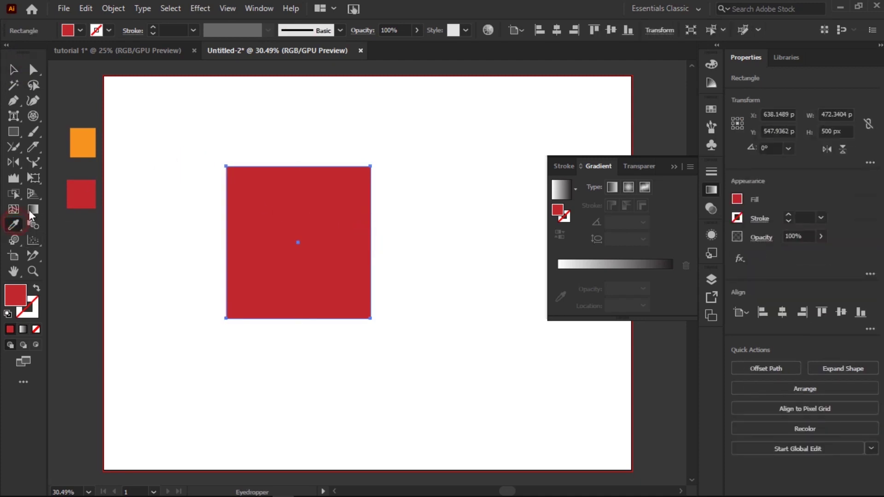
{"action": "left_click", "coordinate": [82, 138]}
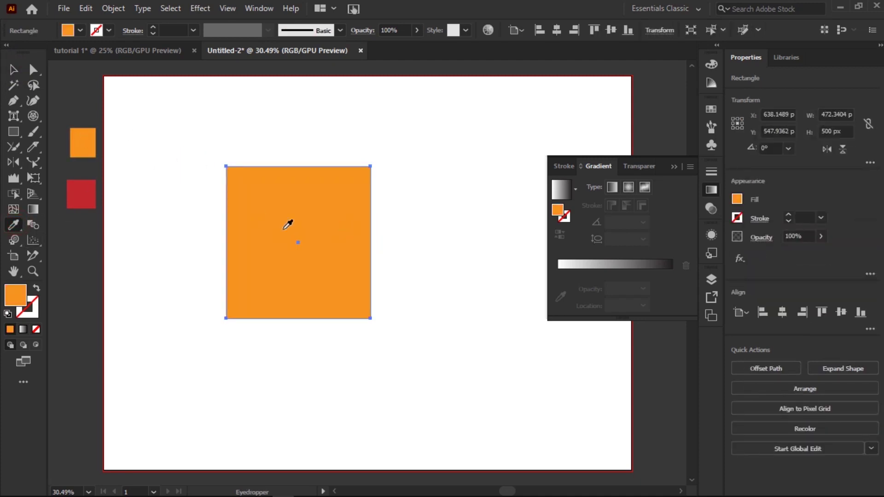
{"action": "left_click", "coordinate": [18, 72]}
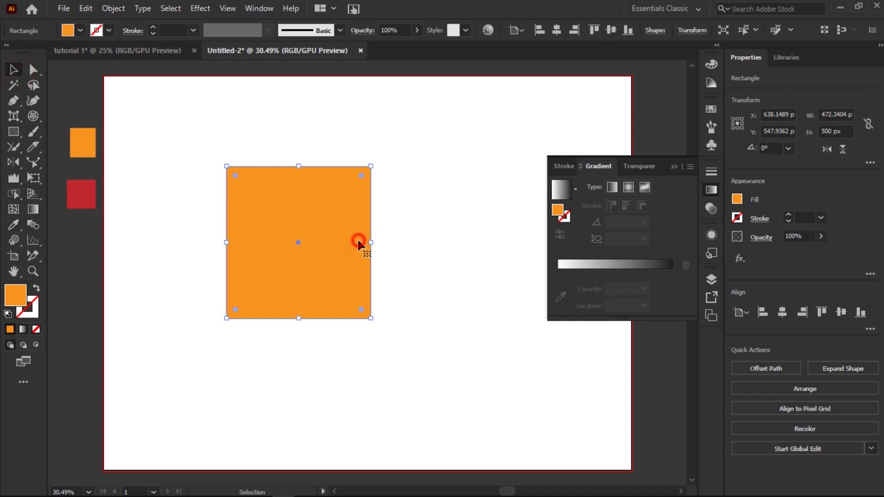
Measure several vertical and horizontal distances across the large orange rectangle with the Measure tool
{"action": "left_click_drag", "start_coordinate": [19, 222], "coordinate": [60, 239]}
{"action": "left_click_drag", "start_coordinate": [294, 100], "coordinate": [298, 300]}
{"action": "left_click", "coordinate": [193, 272]}
{"action": "left_click_drag", "start_coordinate": [321, 84], "coordinate": [324, 290]}
{"action": "left_click_drag", "start_coordinate": [167, 156], "coordinate": [439, 155]}
{"action": "left_click_drag", "start_coordinate": [381, 130], "coordinate": [405, 273]}
{"action": "left_click", "coordinate": [230, 190]}
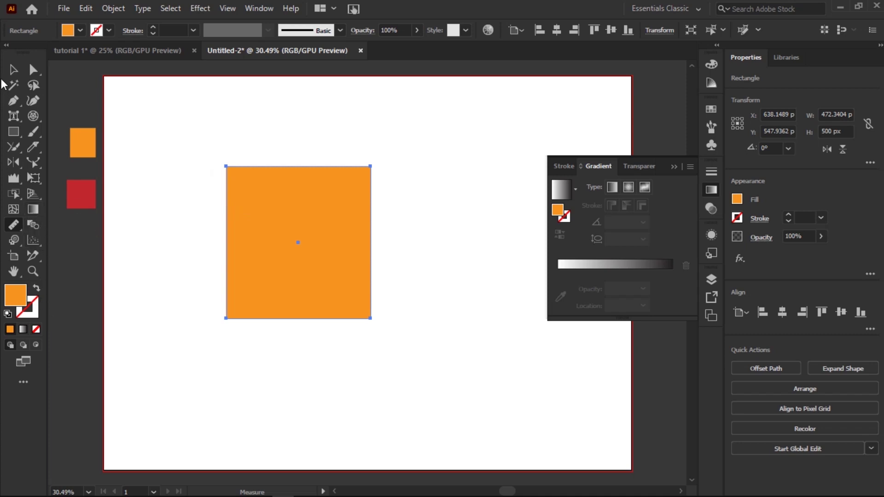
Switch to the Column Graph tool, return to the Selection tool, and delete the large orange rectangle
{"action": "mouse_move", "coordinate": [13, 240]}
{"action": "left_mouse_down"}
{"action": "mouse_move", "coordinate": [53, 233]}
{"action": "mouse_move", "coordinate": [69, 239]}
{"action": "mouse_move", "coordinate": [35, 241]}
{"action": "mouse_move", "coordinate": [84, 240]}
{"action": "mouse_move", "coordinate": [76, 245]}
{"action": "left_mouse_up"}
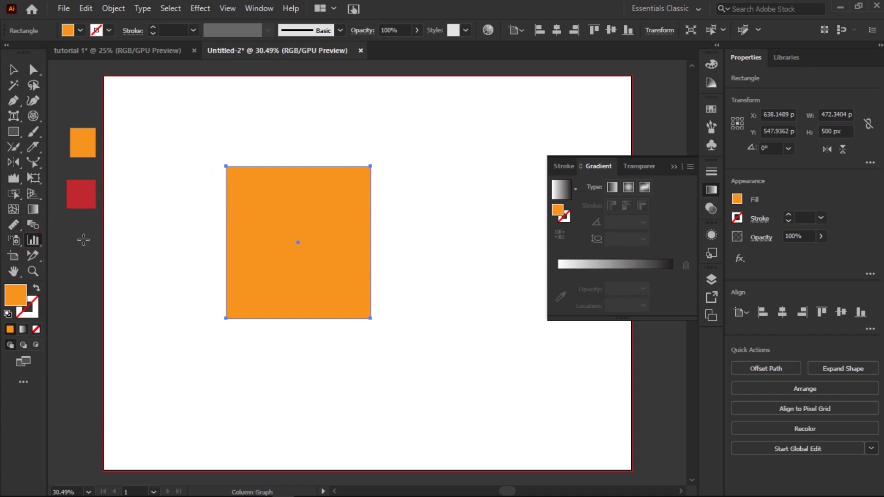
{"action": "left_click", "coordinate": [13, 71]}
{"action": "key", "text": "Delete"}
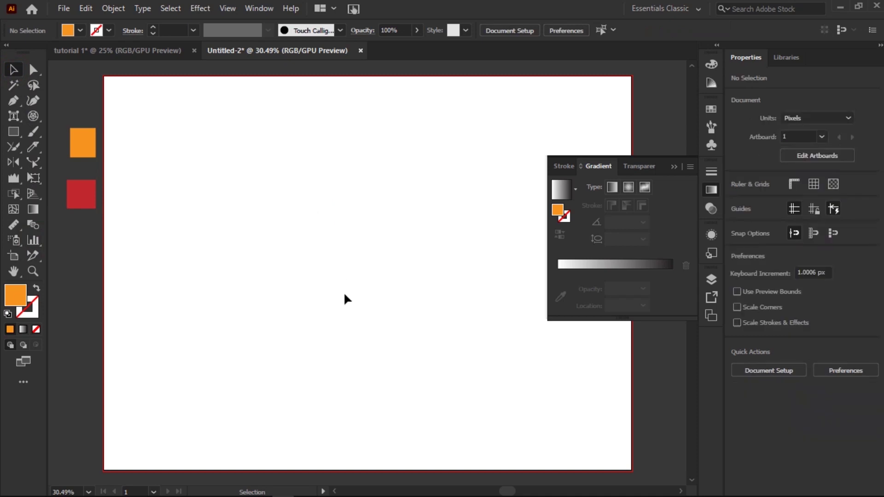
Draw a wavy, orange-filled curved path across the upper half of the artboard with the Pen tool
{"action": "left_click", "coordinate": [13, 100]}
{"action": "left_click", "coordinate": [127, 202]}
{"action": "left_click_drag", "start_coordinate": [257, 188], "coordinate": [389, 291]}
{"action": "left_click_drag", "start_coordinate": [419, 245], "coordinate": [486, 183]}
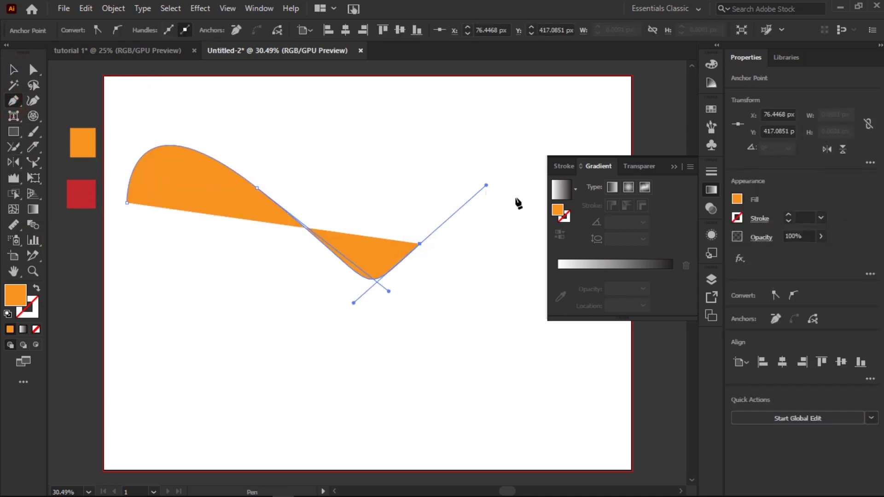
{"action": "left_click_drag", "start_coordinate": [514, 231], "coordinate": [9, 74]}
{"action": "left_click", "coordinate": [13, 69]}
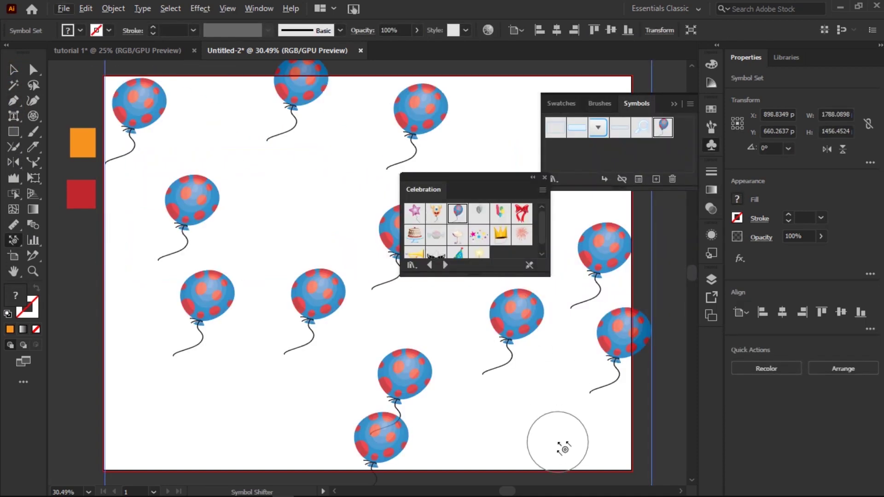
{"action": "left_click", "coordinate": [640, 489]}
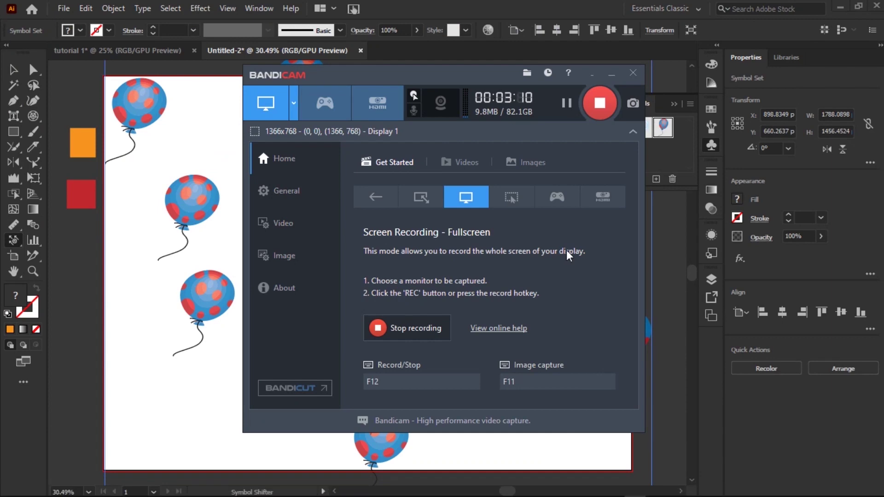
{"action": "left_click", "coordinate": [221, 257]}
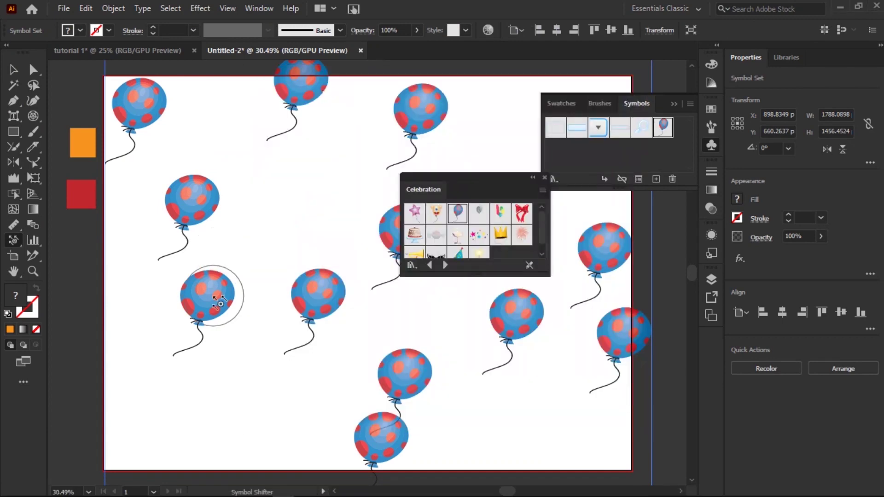
Push the balloon symbols in the artboard's upper-left area around with the Symbol Shifter tool
{"action": "mouse_move", "coordinate": [212, 299]}
{"action": "left_mouse_down"}
{"action": "mouse_move", "coordinate": [148, 230]}
{"action": "mouse_move", "coordinate": [218, 290]}
{"action": "mouse_move", "coordinate": [220, 279]}
{"action": "mouse_move", "coordinate": [239, 310]}
{"action": "mouse_move", "coordinate": [227, 282]}
{"action": "mouse_move", "coordinate": [330, 132]}
{"action": "left_mouse_up"}
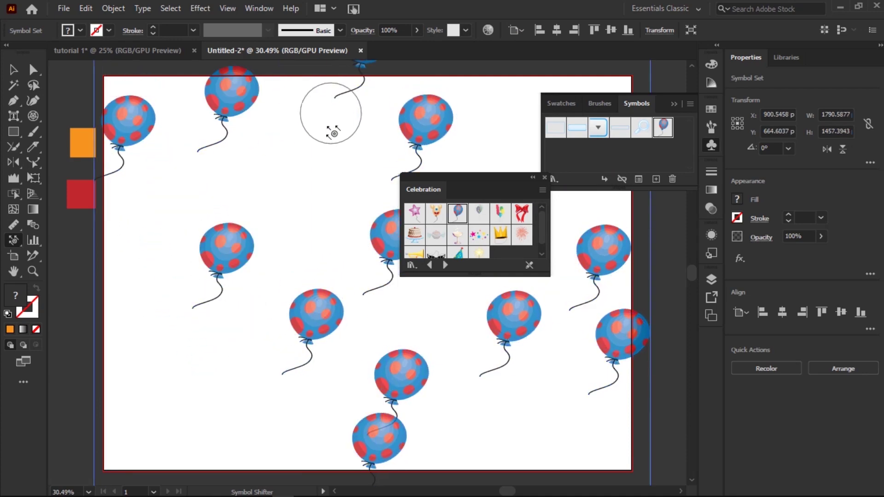
{"action": "mouse_move", "coordinate": [208, 94]}
{"action": "left_mouse_down"}
{"action": "mouse_move", "coordinate": [249, 266]}
{"action": "mouse_move", "coordinate": [243, 261]}
{"action": "left_mouse_up"}
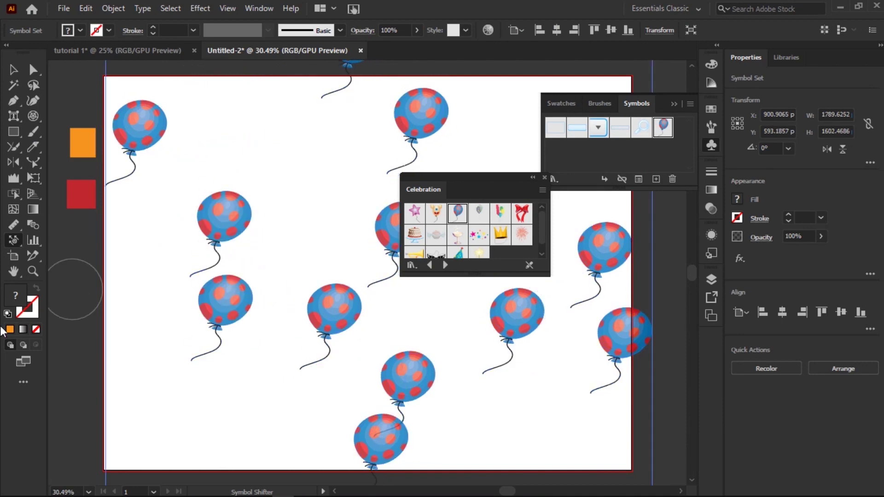
Pull the scattered balloon symbols closer together across the artboard with the Symbol Scruncher tool
{"action": "left_click", "coordinate": [13, 244]}
{"action": "left_click", "coordinate": [74, 270]}
{"action": "mouse_move", "coordinate": [175, 252]}
{"action": "left_mouse_down"}
{"action": "mouse_move", "coordinate": [221, 216]}
{"action": "mouse_move", "coordinate": [325, 335]}
{"action": "mouse_move", "coordinate": [112, 223]}
{"action": "mouse_move", "coordinate": [110, 198]}
{"action": "mouse_move", "coordinate": [457, 395]}
{"action": "mouse_move", "coordinate": [558, 475]}
{"action": "left_mouse_up"}
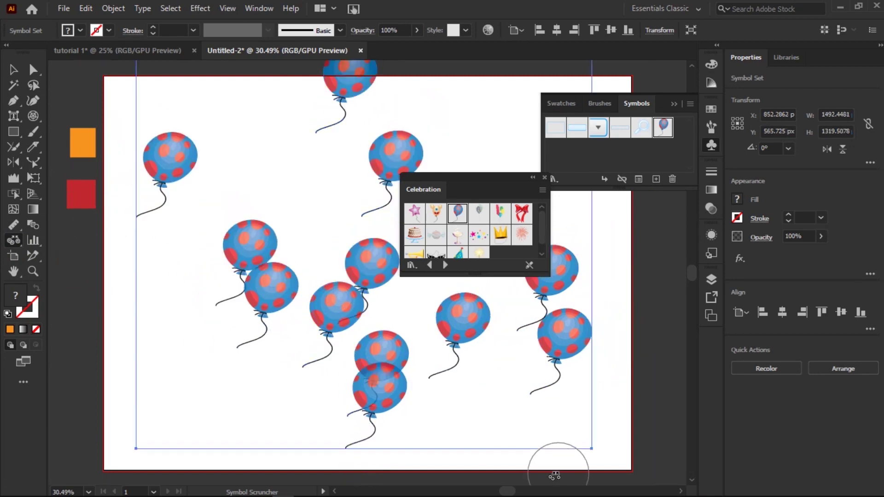
Try enlarging the balloon symbols with the Symbol Sizer tool and undo each attempt
{"action": "left_click", "coordinate": [14, 243]}
{"action": "left_click", "coordinate": [84, 287]}
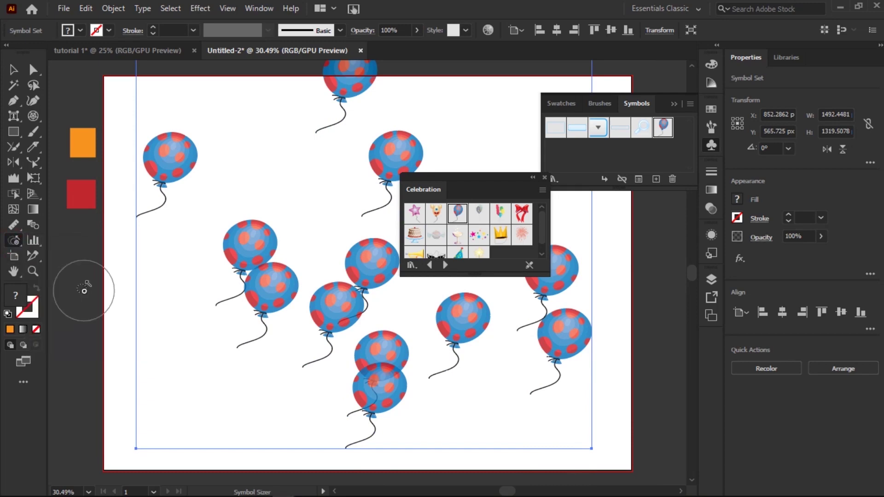
{"action": "mouse_move", "coordinate": [322, 252]}
{"action": "left_mouse_down"}
{"action": "mouse_move", "coordinate": [252, 246]}
{"action": "mouse_move", "coordinate": [350, 318]}
{"action": "mouse_move", "coordinate": [276, 274]}
{"action": "left_mouse_up"}
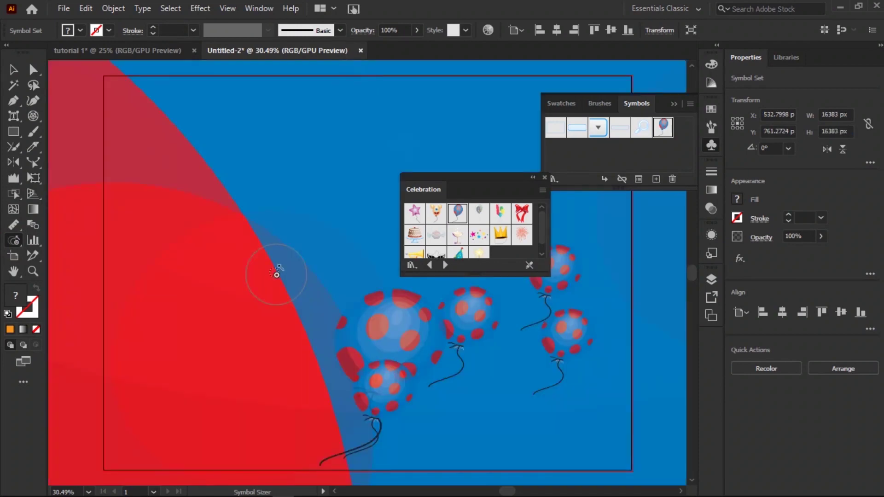
{"action": "key", "text": "ctrl+z"}
{"action": "left_click_drag", "start_coordinate": [275, 272], "coordinate": [284, 281]}
{"action": "key", "text": "ctrl+z"}
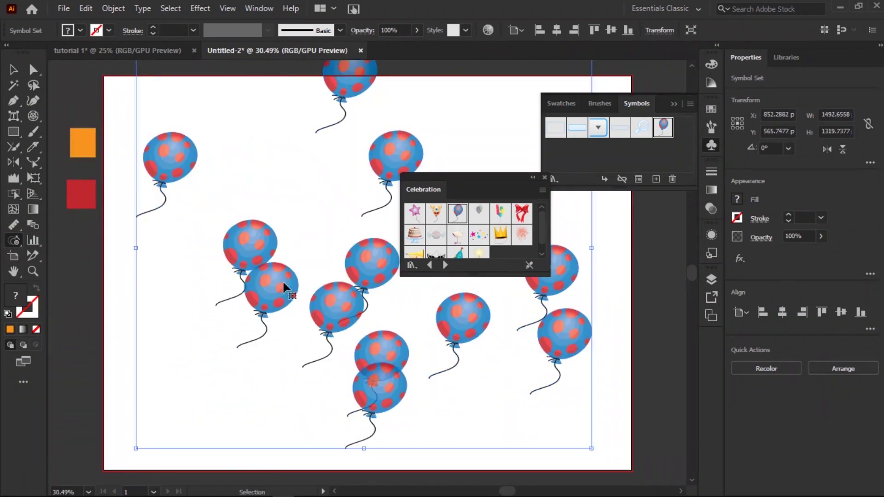
{"action": "left_click_drag", "start_coordinate": [401, 149], "coordinate": [393, 143]}
{"action": "key", "text": "ctrl+z"}
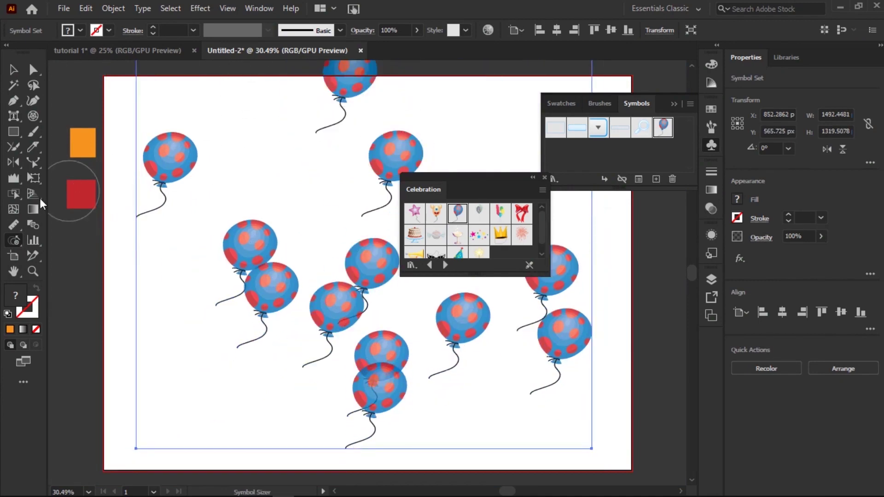
Rotate the balloons around the middle of the artboard with the Symbol Spinner tool
{"action": "left_click", "coordinate": [16, 240]}
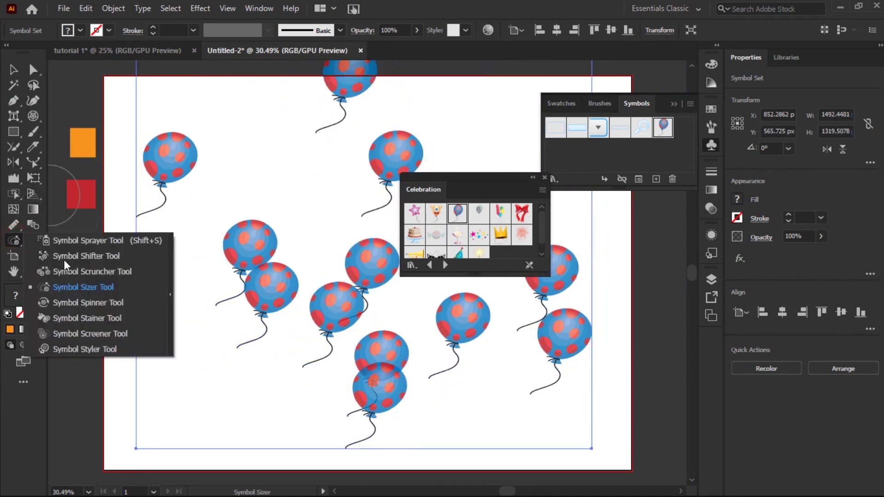
{"action": "left_click", "coordinate": [91, 308]}
{"action": "left_click_drag", "start_coordinate": [294, 248], "coordinate": [354, 299]}
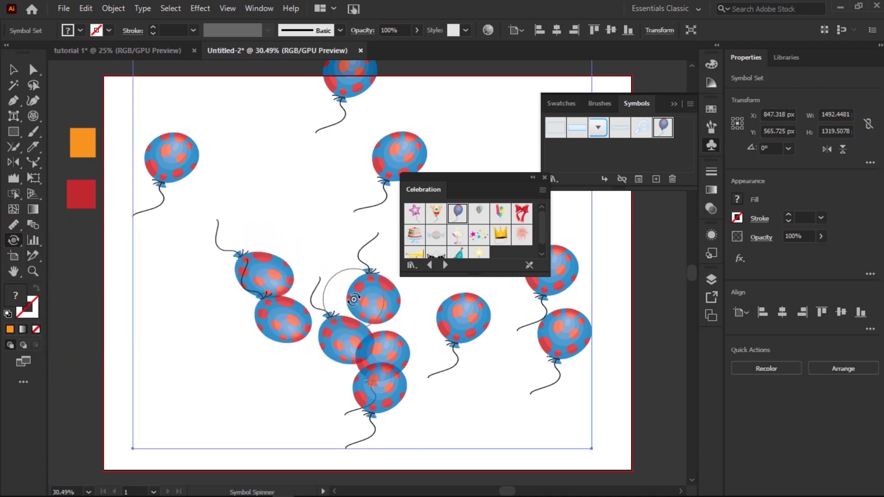
Set the fill to orange-red and tint the upper-left, central and lower balloons with the Symbol Stainer tool
{"action": "left_click", "coordinate": [15, 240]}
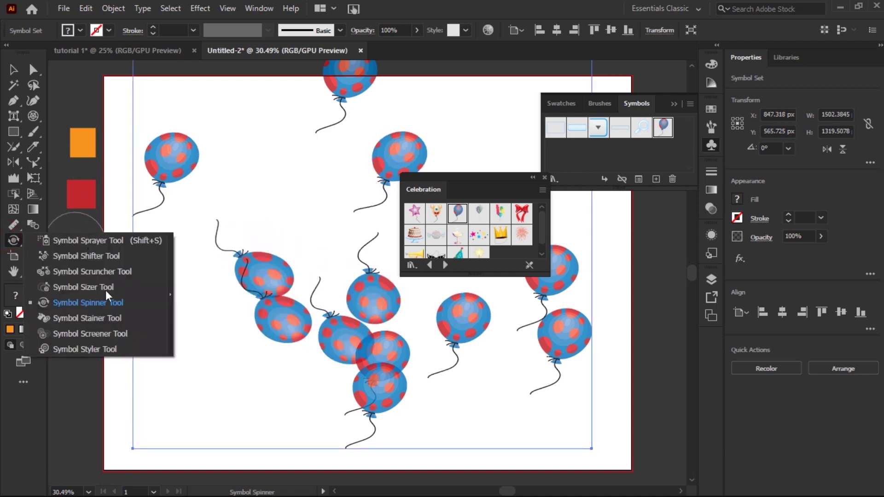
{"action": "left_click", "coordinate": [88, 319]}
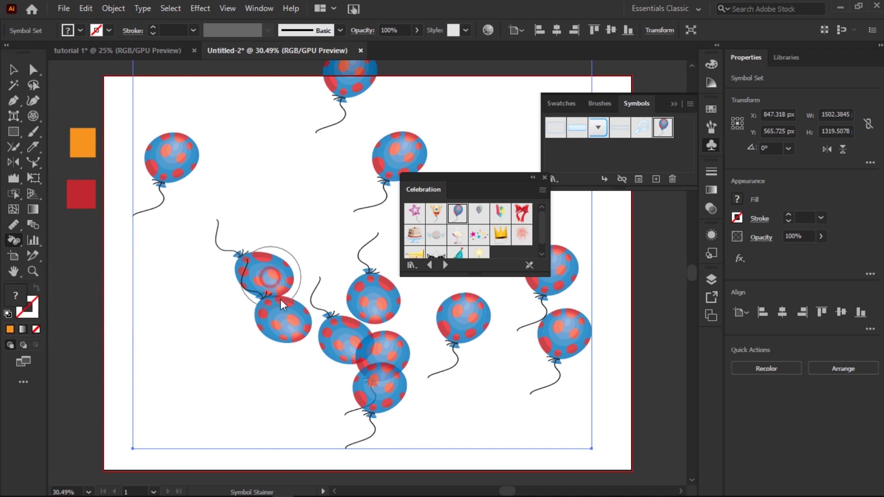
{"action": "left_click", "coordinate": [270, 276]}
{"action": "left_click", "coordinate": [479, 271]}
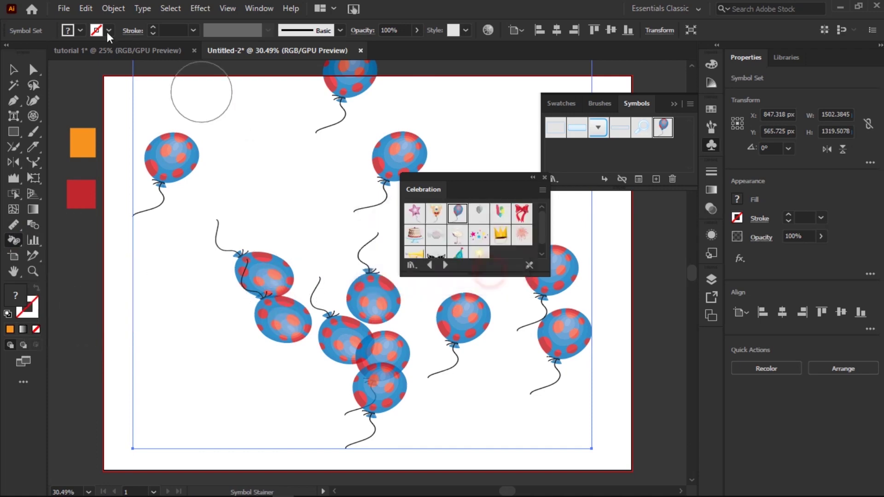
{"action": "left_click", "coordinate": [80, 30]}
{"action": "left_click", "coordinate": [118, 55]}
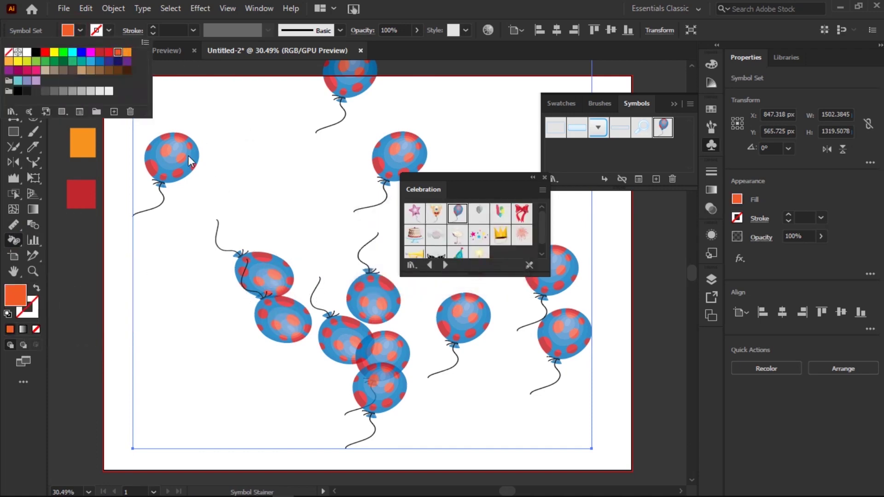
{"action": "left_click", "coordinate": [184, 156]}
{"action": "mouse_move", "coordinate": [276, 278]}
{"action": "left_mouse_down"}
{"action": "mouse_move", "coordinate": [290, 316]}
{"action": "mouse_move", "coordinate": [375, 351]}
{"action": "mouse_move", "coordinate": [442, 322]}
{"action": "mouse_move", "coordinate": [548, 325]}
{"action": "mouse_move", "coordinate": [552, 280]}
{"action": "mouse_move", "coordinate": [560, 354]}
{"action": "left_mouse_up"}
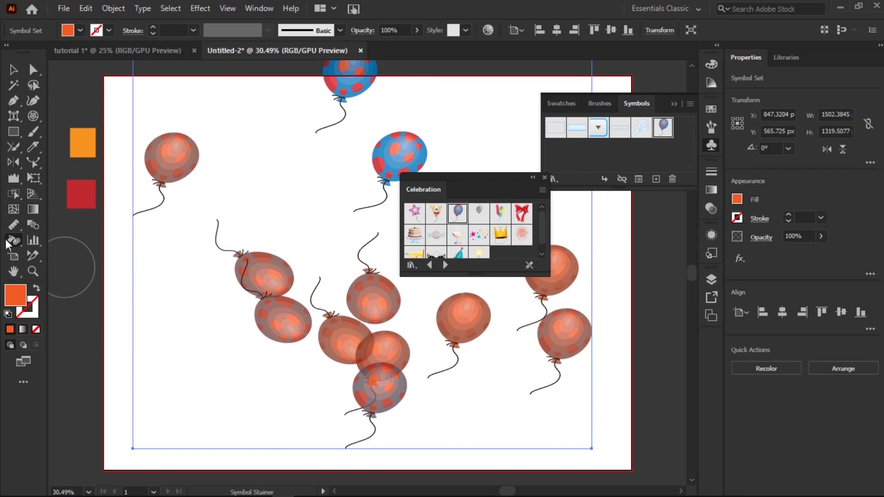
Fade the central and lower-right balloons toward transparency with the Symbol Screener tool
{"action": "left_click_drag", "start_coordinate": [10, 246], "coordinate": [92, 330]}
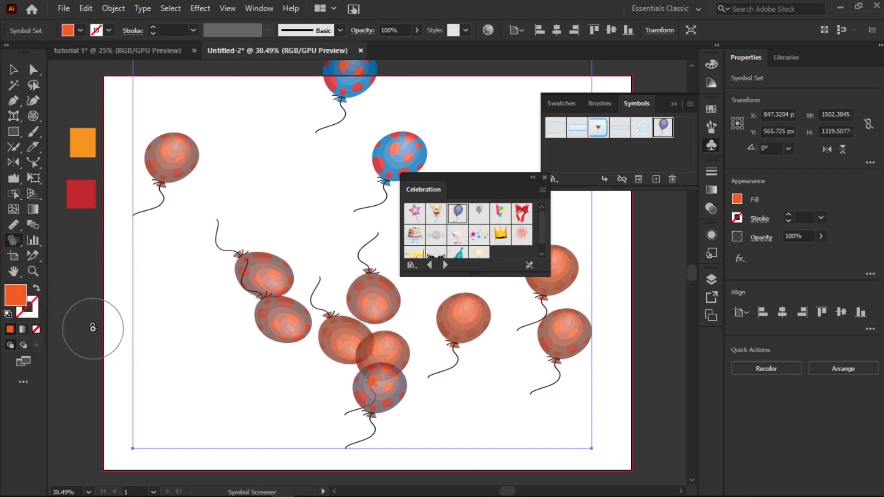
{"action": "mouse_move", "coordinate": [237, 276]}
{"action": "left_mouse_down"}
{"action": "mouse_move", "coordinate": [305, 296]}
{"action": "mouse_move", "coordinate": [267, 286]}
{"action": "mouse_move", "coordinate": [296, 326]}
{"action": "mouse_move", "coordinate": [361, 311]}
{"action": "mouse_move", "coordinate": [382, 368]}
{"action": "left_mouse_up"}
{"action": "left_click_drag", "start_coordinate": [562, 266], "coordinate": [558, 329]}
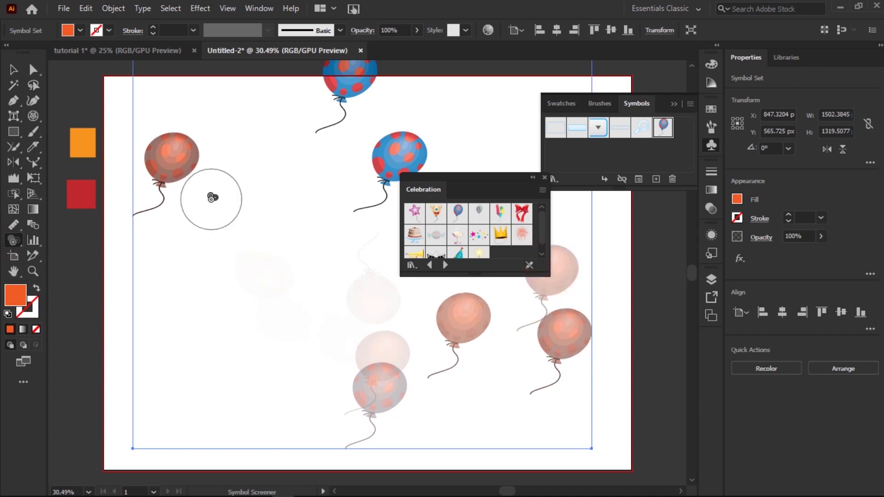
Try to restyle the upper-left balloon with the Symbol Styler tool
{"action": "left_click_drag", "start_coordinate": [17, 244], "coordinate": [92, 288]}
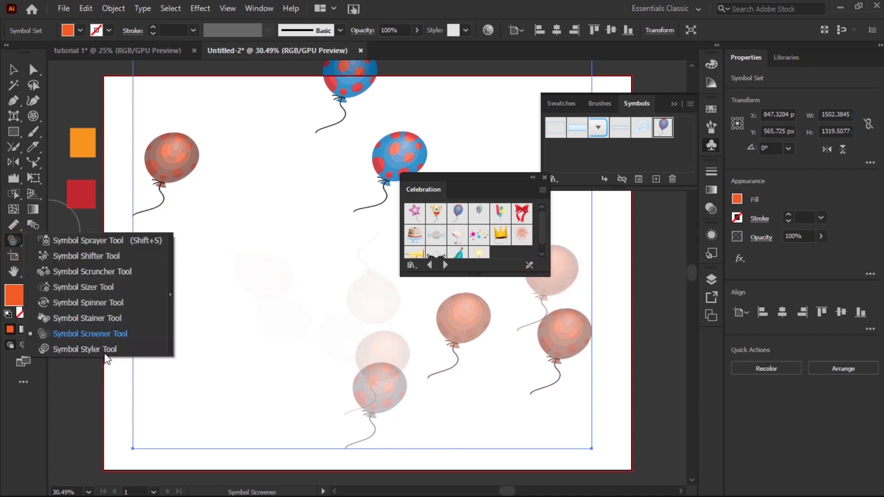
{"action": "left_click_drag", "start_coordinate": [95, 353], "coordinate": [92, 350]}
{"action": "left_click", "coordinate": [167, 175]}
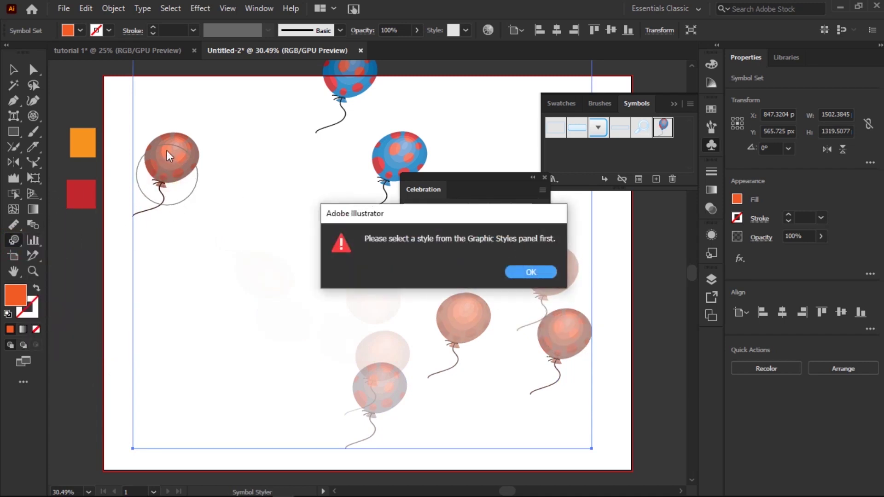
{"action": "left_click", "coordinate": [527, 270]}
Bring up the collection of available graphic styles
{"action": "left_click", "coordinate": [260, 9]}
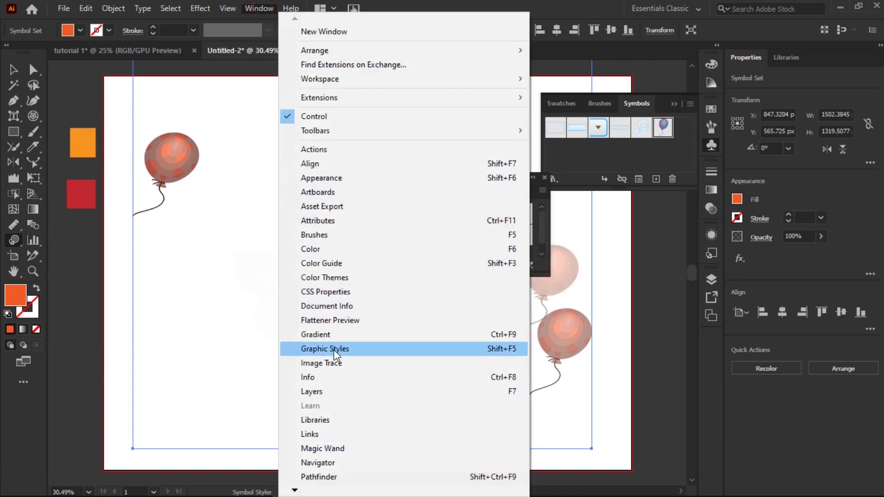
{"action": "left_click", "coordinate": [331, 363]}
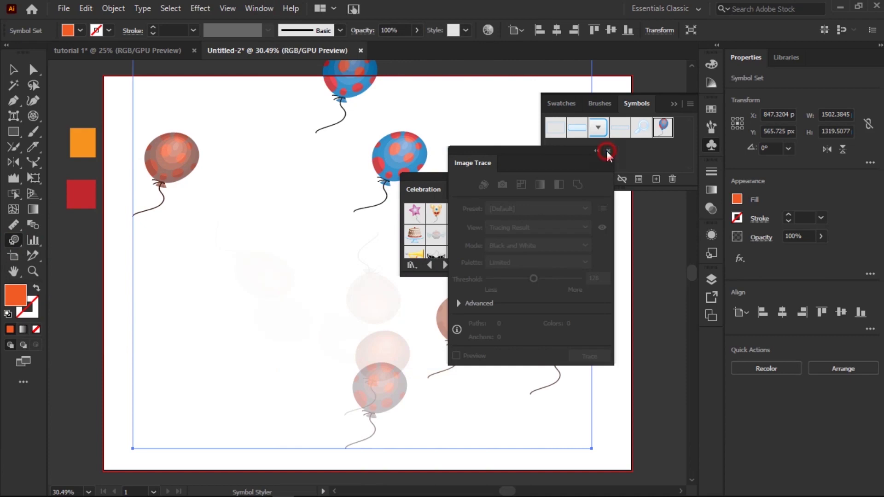
{"action": "left_click", "coordinate": [606, 151]}
{"action": "left_click", "coordinate": [260, 8]}
{"action": "left_click", "coordinate": [329, 349]}
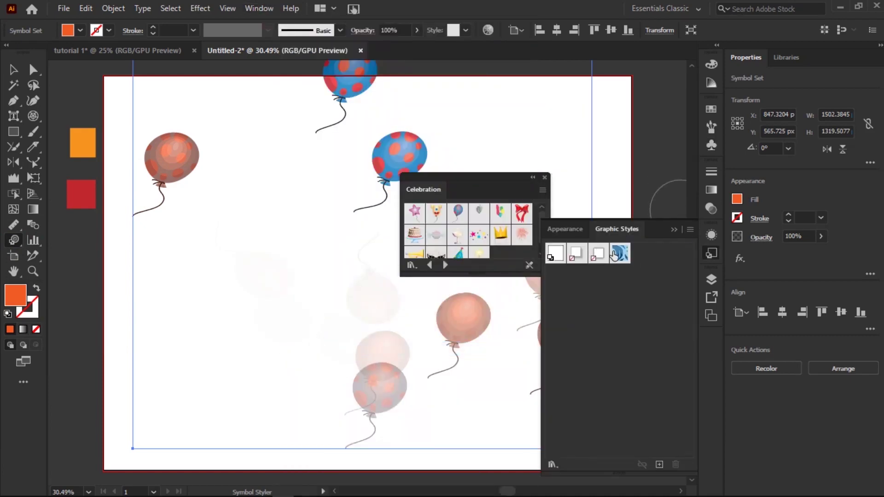
Apply the Jive_GS graphic style to the two blue balloons, and close the graphic styles and the Celebration symbol library
{"action": "left_click", "coordinate": [626, 260]}
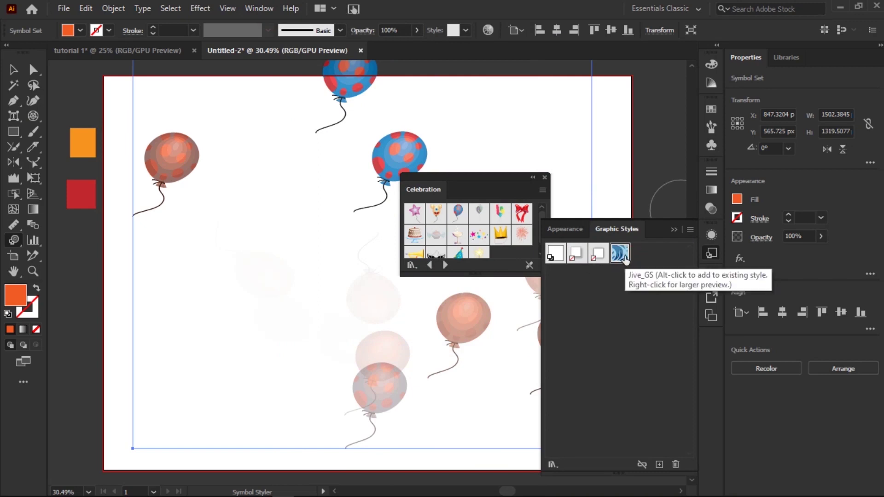
{"action": "left_click", "coordinate": [401, 167]}
{"action": "mouse_move", "coordinate": [345, 78]}
{"action": "left_mouse_down"}
{"action": "mouse_move", "coordinate": [355, 70]}
{"action": "mouse_move", "coordinate": [342, 85]}
{"action": "left_mouse_up"}
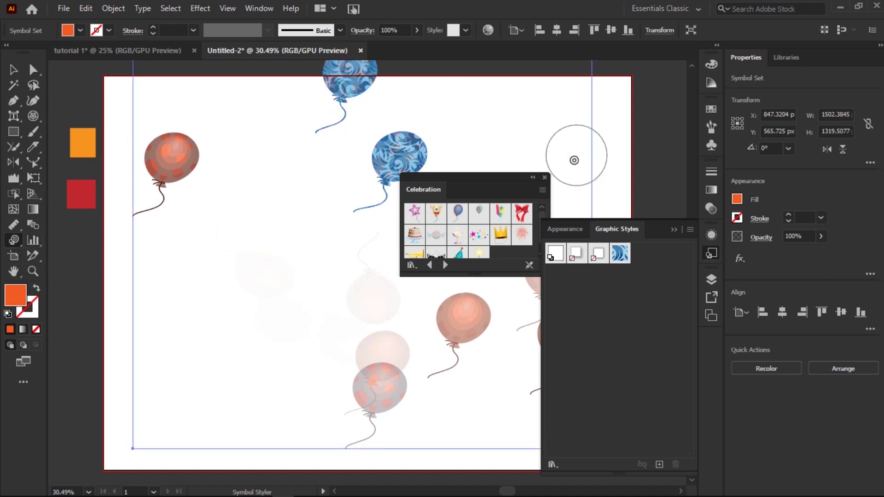
{"action": "left_click", "coordinate": [674, 230]}
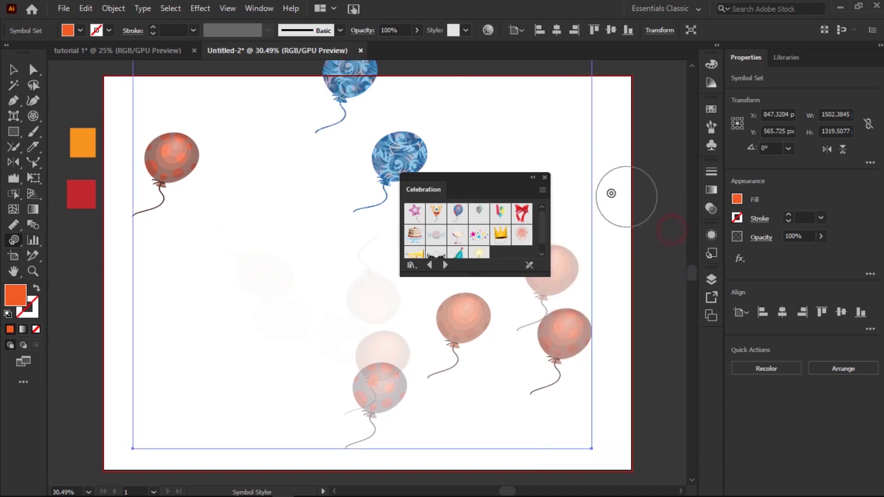
{"action": "left_click", "coordinate": [544, 177]}
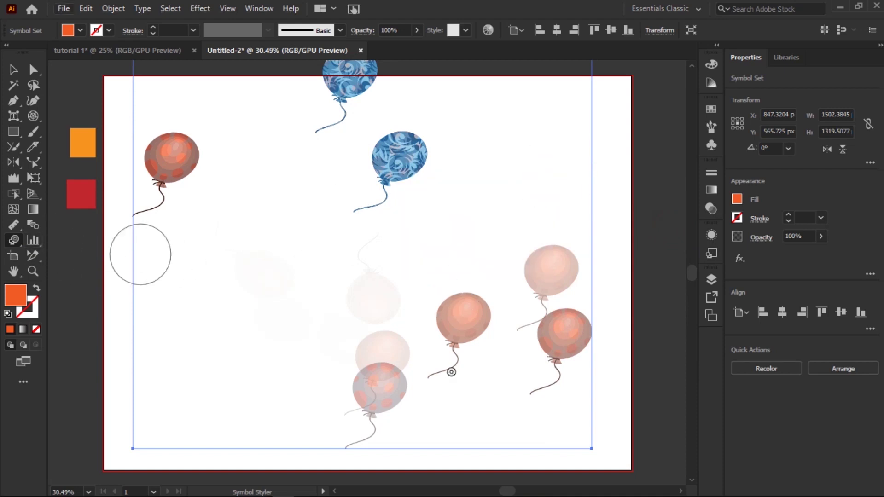
{"action": "mouse_move", "coordinate": [582, 481]}
{"action": "left_click", "coordinate": [635, 488]}
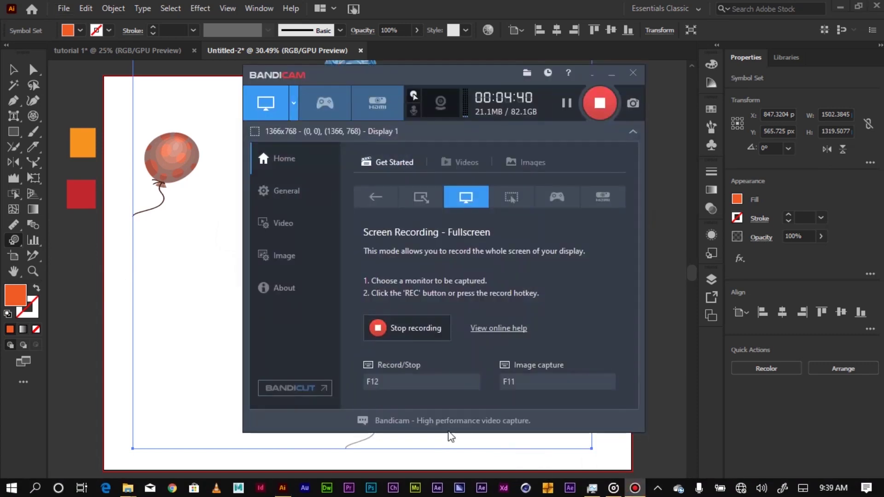
{"action": "left_click", "coordinate": [145, 317]}
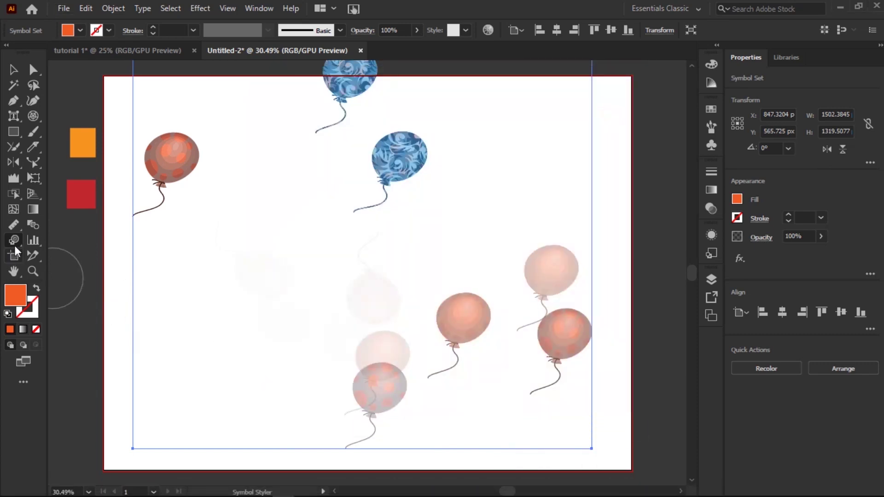
Draw a scatter graph across the middle of the artboard with the Scatter Graph tool
{"action": "left_click", "coordinate": [32, 242]}
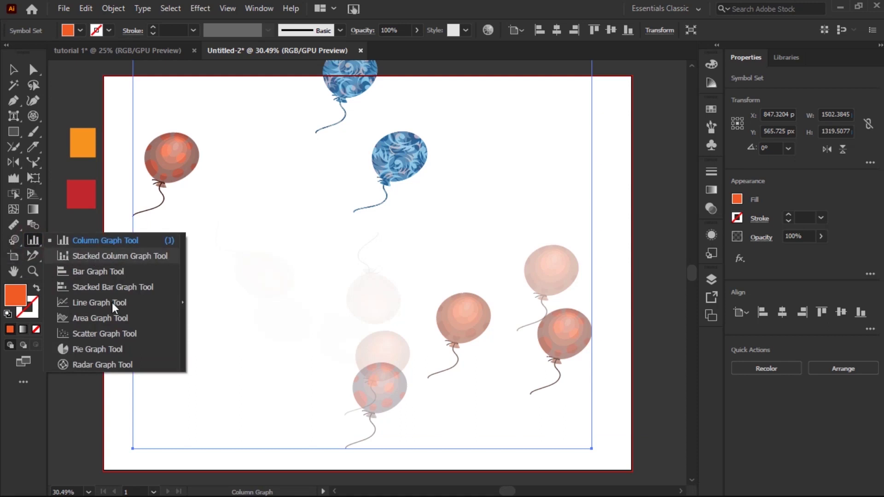
{"action": "left_click", "coordinate": [87, 333]}
{"action": "left_click_drag", "start_coordinate": [229, 148], "coordinate": [489, 303]}
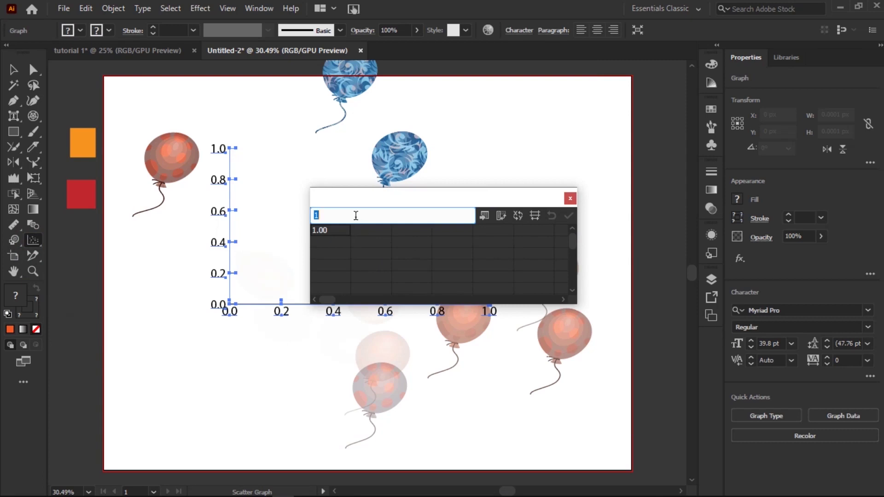
Enter G in the second cell of the graph's first data row, apply it, start an H entry below, and close the data window
{"action": "left_click", "coordinate": [358, 231]}
{"action": "type", "text": "G"}
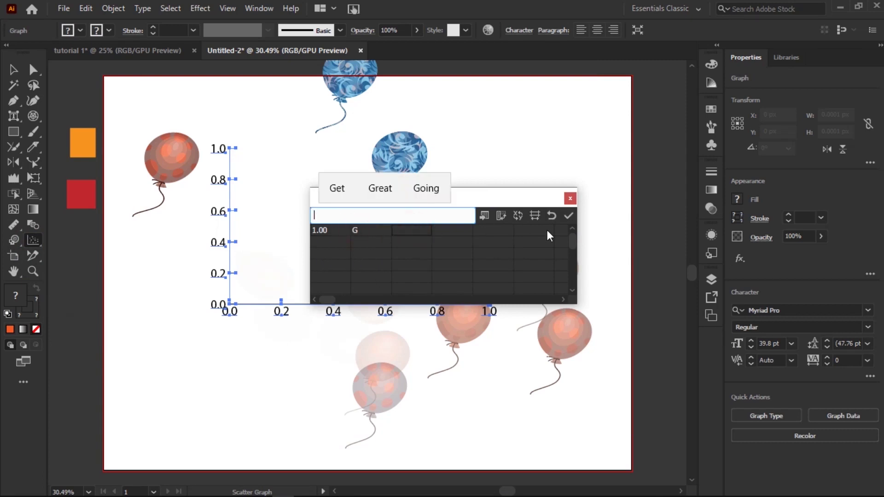
{"action": "left_click", "coordinate": [568, 216]}
{"action": "left_click", "coordinate": [375, 238]}
{"action": "type", "text": "HJH"}
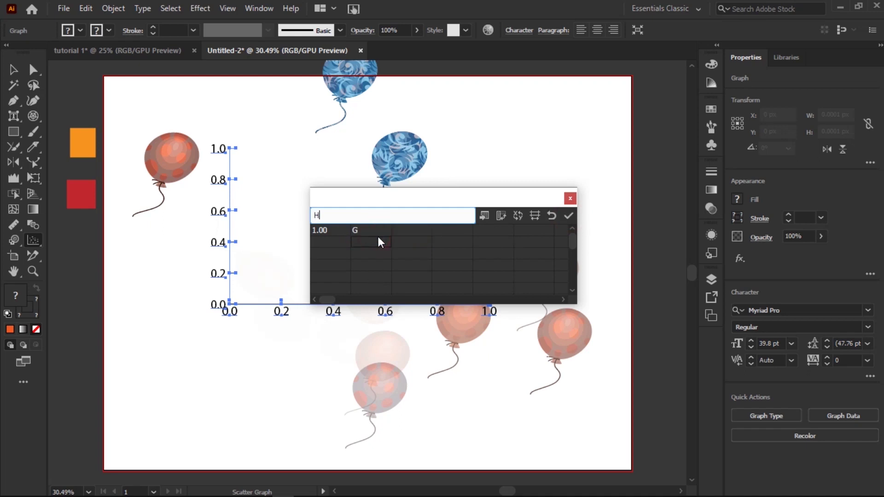
{"action": "left_click", "coordinate": [570, 199]}
{"action": "left_click", "coordinate": [444, 272]}
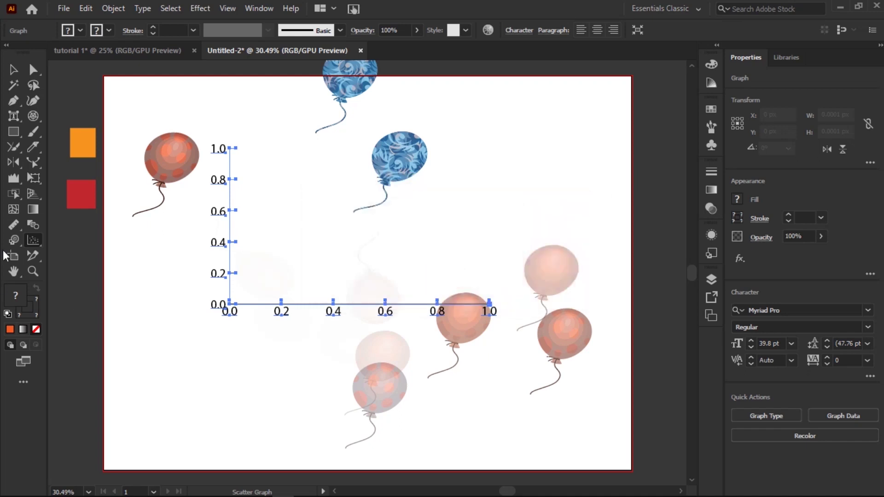
Draw a second artboard about 1502 by 1253 px to the left of the first with the Artboard tool, and deselect the graph
{"action": "left_click", "coordinate": [34, 241]}
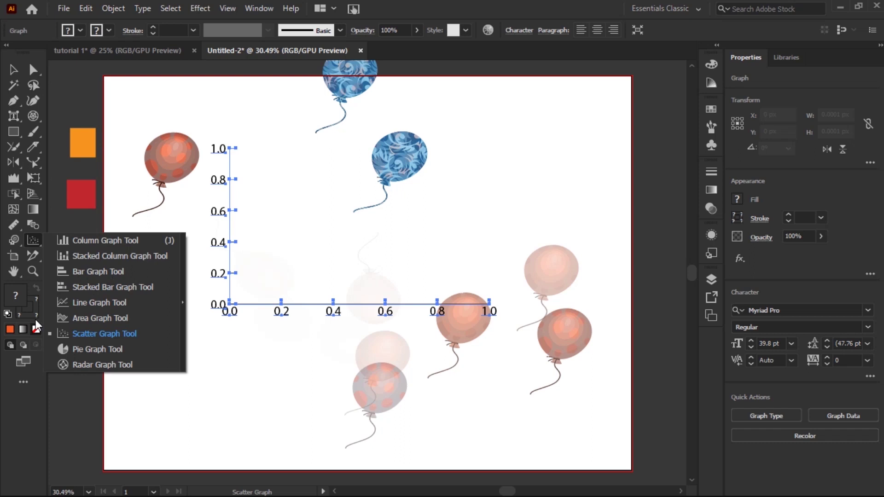
{"action": "left_click", "coordinate": [14, 260]}
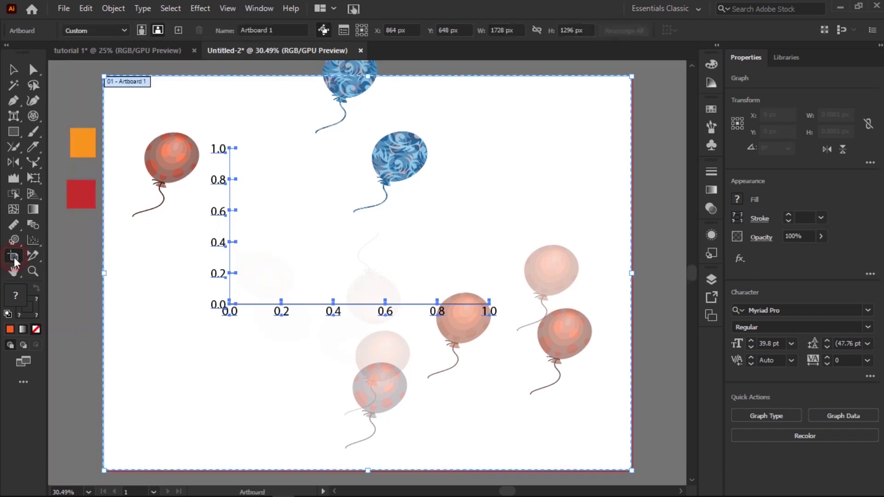
{"action": "left_click_drag", "start_coordinate": [506, 491], "coordinate": [471, 491]}
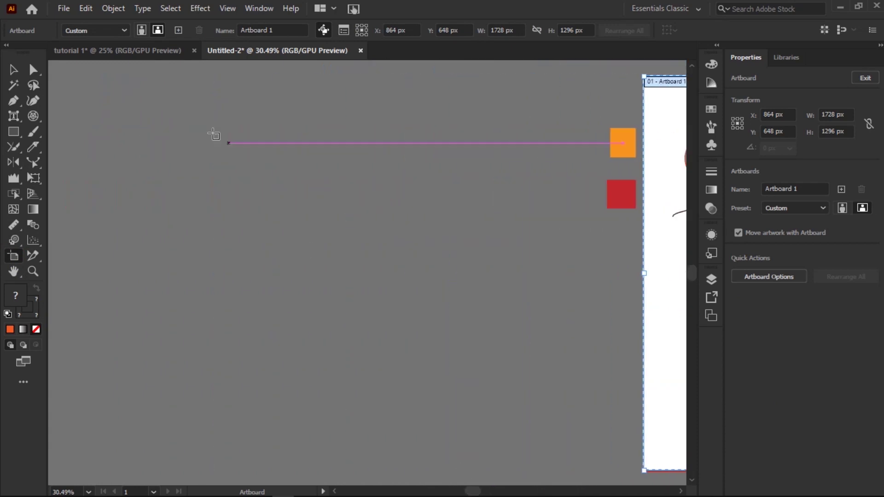
{"action": "left_click_drag", "start_coordinate": [170, 95], "coordinate": [629, 476]}
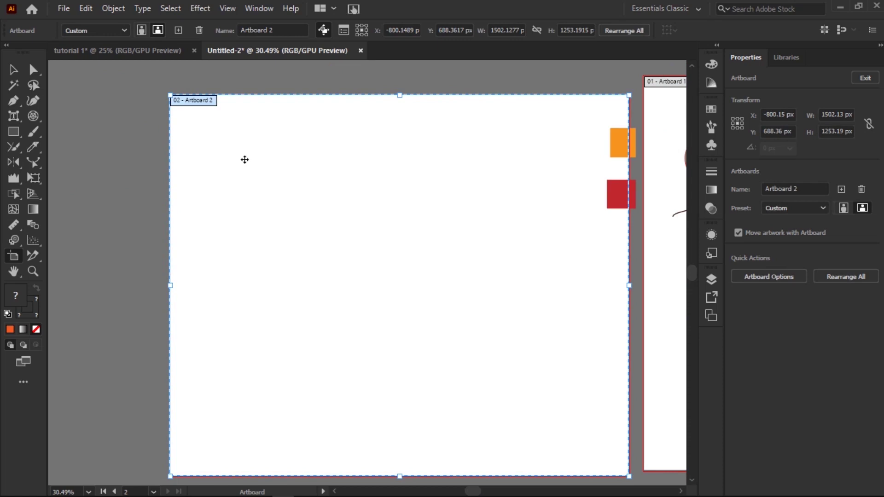
{"action": "left_click", "coordinate": [12, 69]}
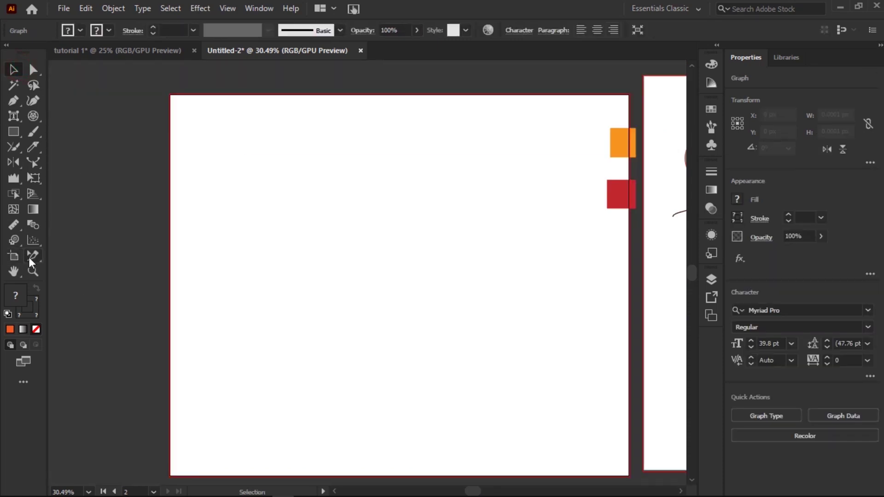
{"action": "left_click", "coordinate": [277, 278]}
Toggle the second artboard to portrait and back to landscape, and rearrange all artboards in 2 columns with 20 px spacing, moving their artwork
{"action": "left_click", "coordinate": [13, 256]}
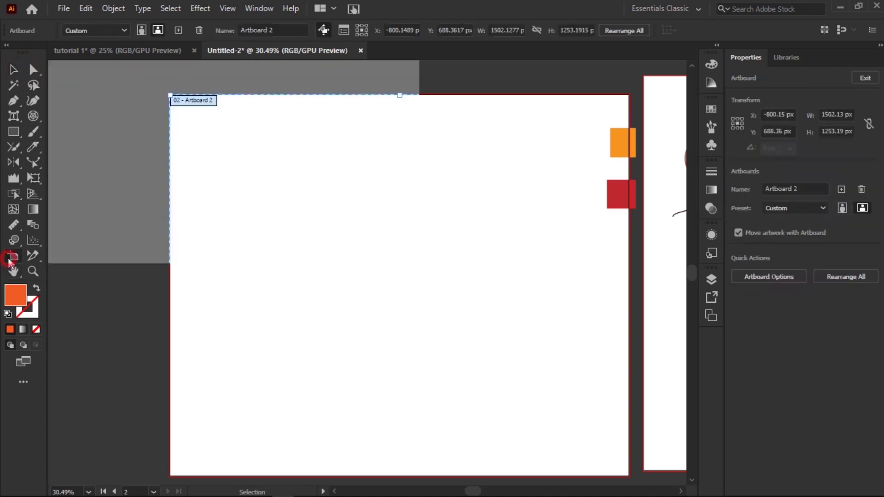
{"action": "left_click", "coordinate": [233, 224]}
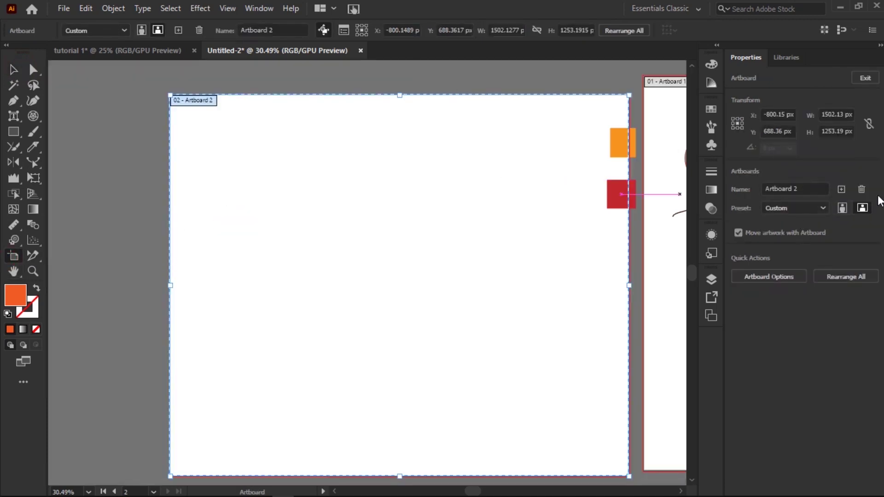
{"action": "left_click", "coordinate": [843, 208]}
{"action": "left_click", "coordinate": [862, 208]}
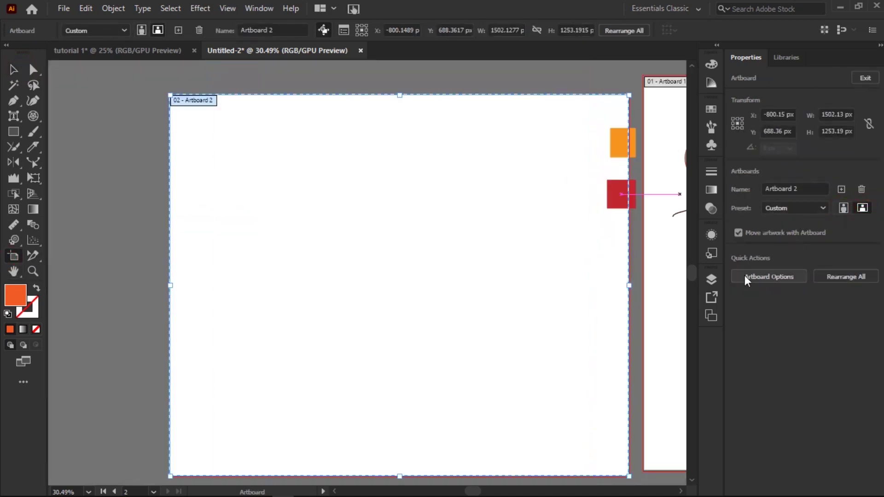
{"action": "left_click", "coordinate": [844, 279]}
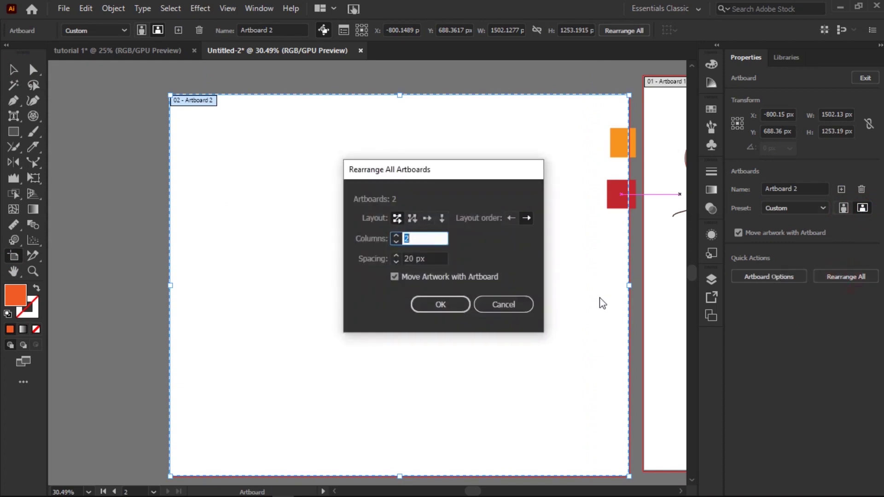
{"action": "left_click", "coordinate": [430, 305]}
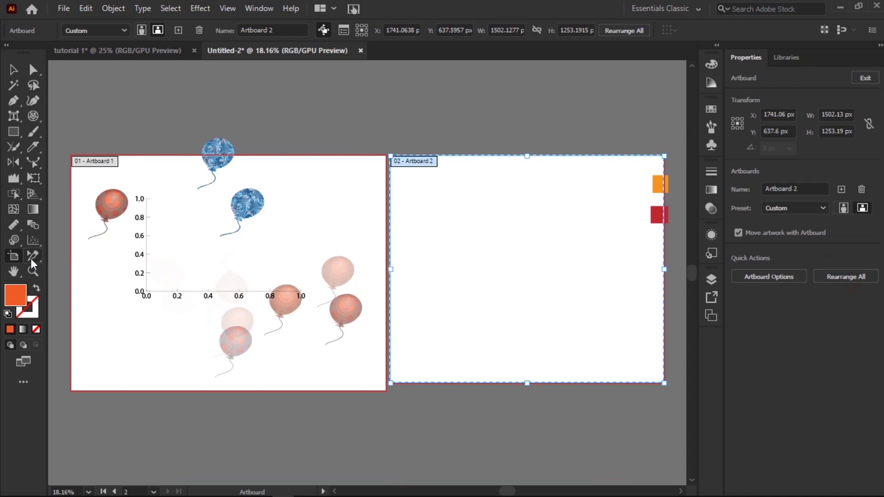
Draw an orange-red rectangle about 1014 by 564 px on the second artboard, and slice a strip about 47 by 397 px within it
{"action": "left_click", "coordinate": [14, 131]}
{"action": "left_click_drag", "start_coordinate": [403, 210], "coordinate": [587, 311]}
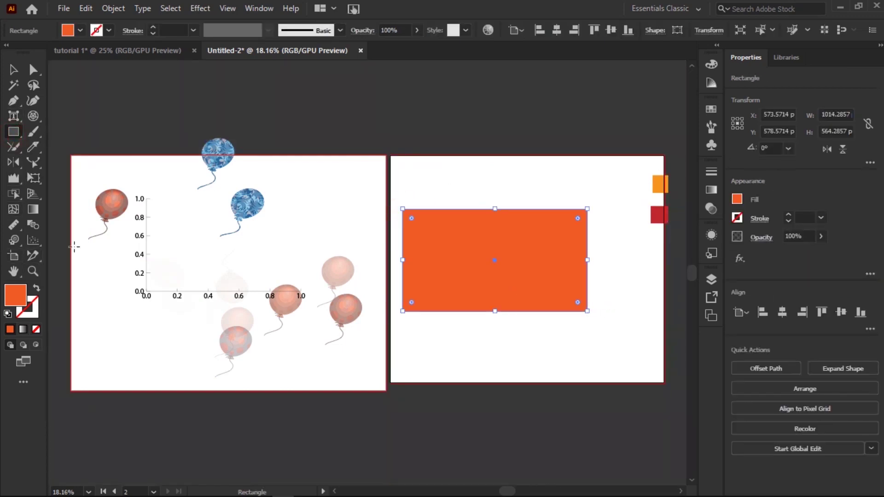
{"action": "left_click", "coordinate": [34, 255]}
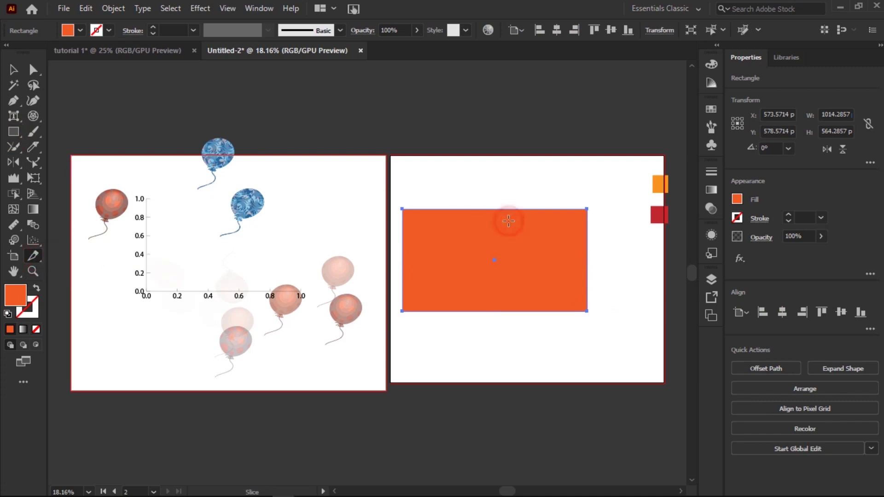
{"action": "left_click_drag", "start_coordinate": [499, 217], "coordinate": [508, 289]}
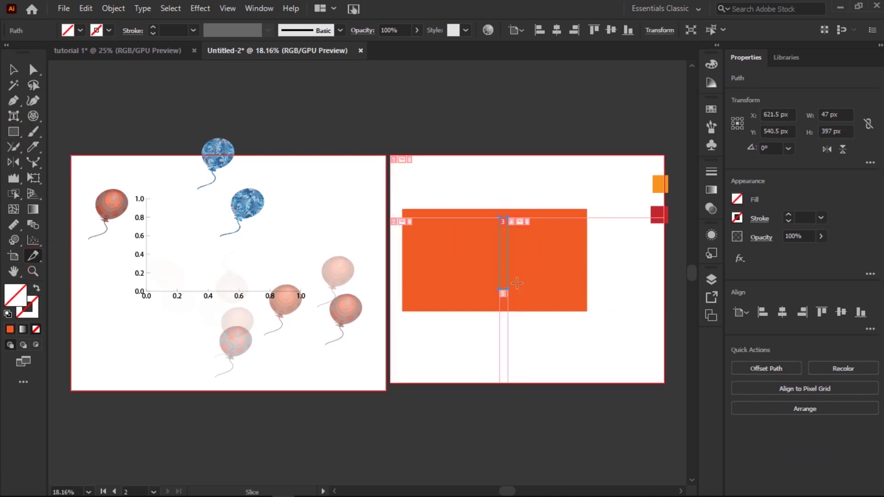
Move the narrow slice down and to the right, to about X 753.5 px and Y 765.5 px, with the Slice Selection tool
{"action": "left_click", "coordinate": [33, 240]}
{"action": "left_click", "coordinate": [33, 255]}
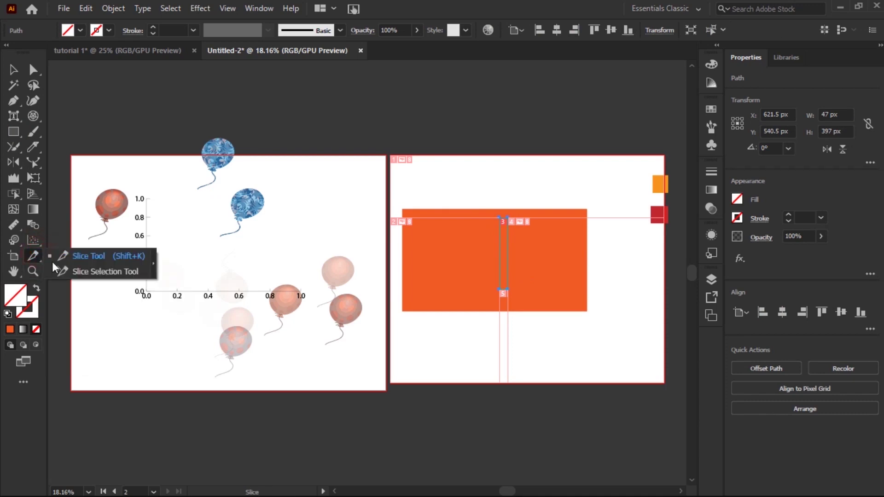
{"action": "left_click", "coordinate": [76, 275]}
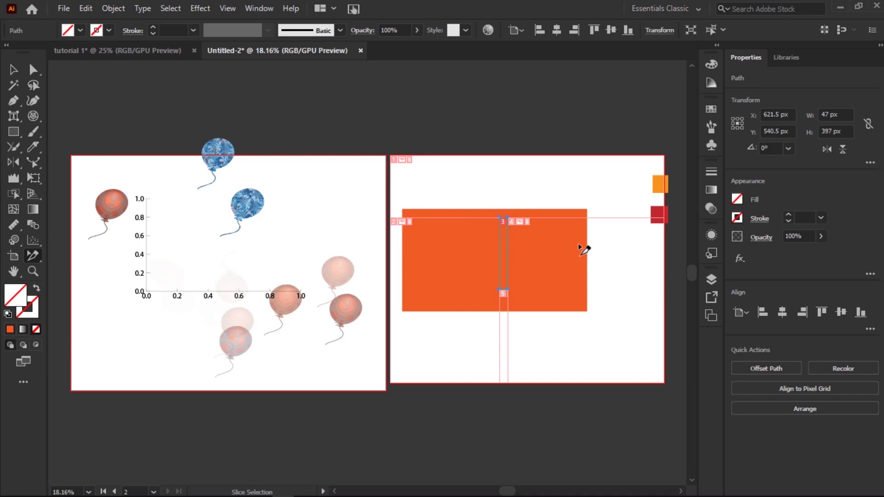
{"action": "right_click", "coordinate": [546, 250]}
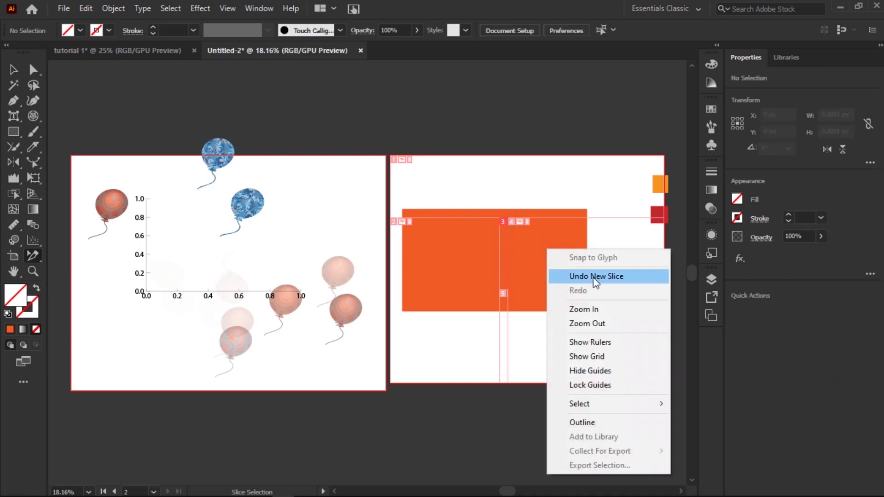
{"action": "left_click", "coordinate": [510, 262]}
{"action": "left_click_drag", "start_coordinate": [509, 262], "coordinate": [527, 279]}
{"action": "left_click", "coordinate": [527, 281]}
{"action": "left_click", "coordinate": [516, 242]}
{"action": "left_click_drag", "start_coordinate": [484, 212], "coordinate": [619, 349]}
{"action": "left_click", "coordinate": [524, 288]}
{"action": "right_click", "coordinate": [530, 293]}
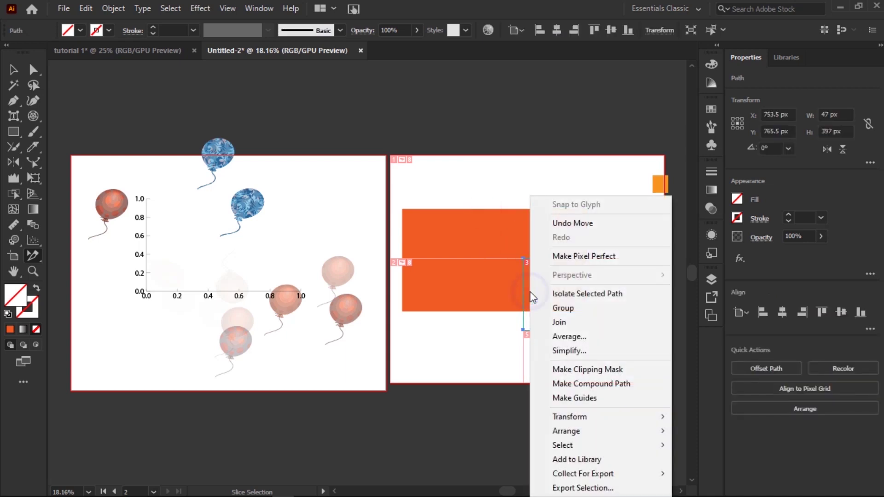
{"action": "left_click", "coordinate": [530, 291]}
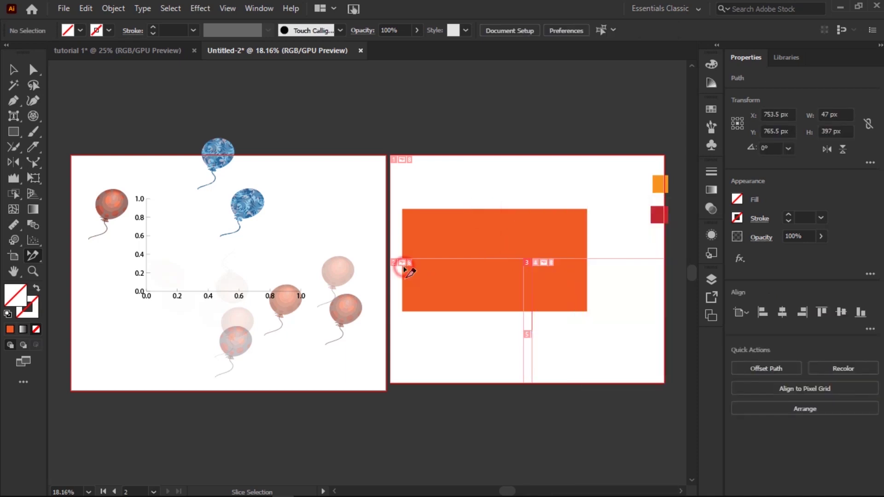
Pan the view with the Hand tool so both artboards shift down and to the right
{"action": "left_click", "coordinate": [14, 272]}
{"action": "left_click_drag", "start_coordinate": [477, 303], "coordinate": [548, 359]}
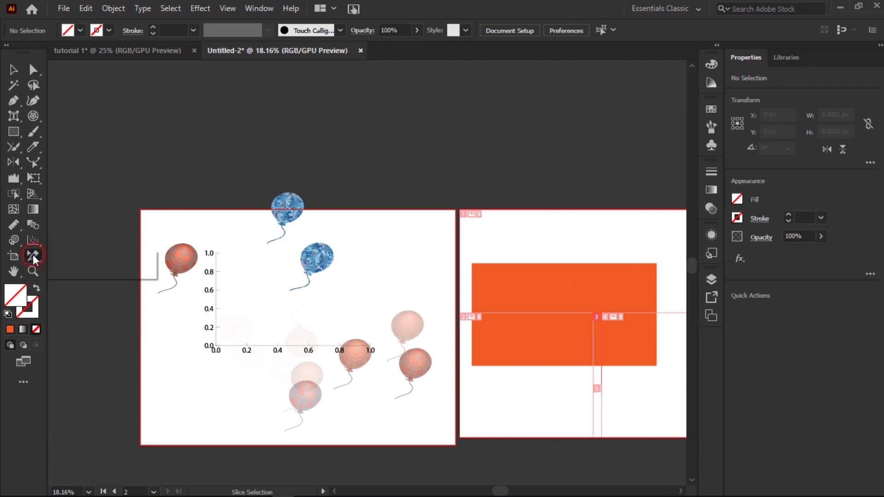
Magnify the artboards to 33.33% with the Zoom tool, set the document zoom level to 8.33%, and return to the Selection tool
{"action": "left_click", "coordinate": [33, 271]}
{"action": "left_click", "coordinate": [380, 286]}
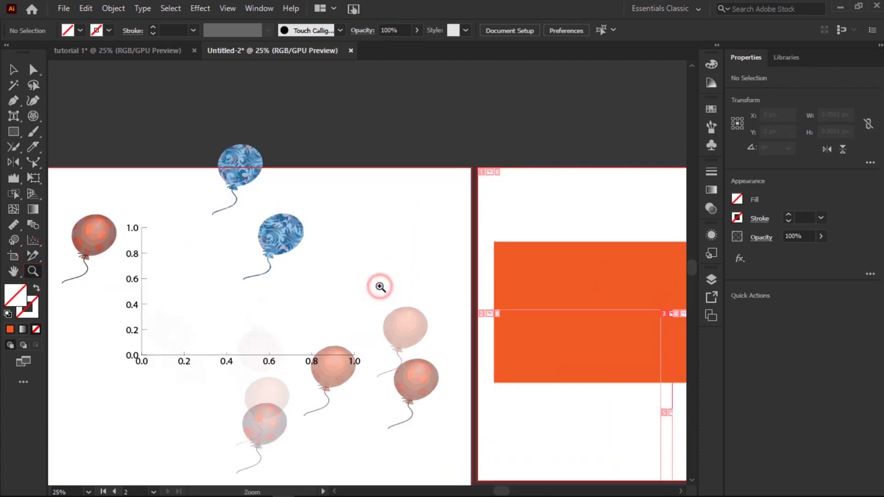
{"action": "left_click", "coordinate": [443, 281]}
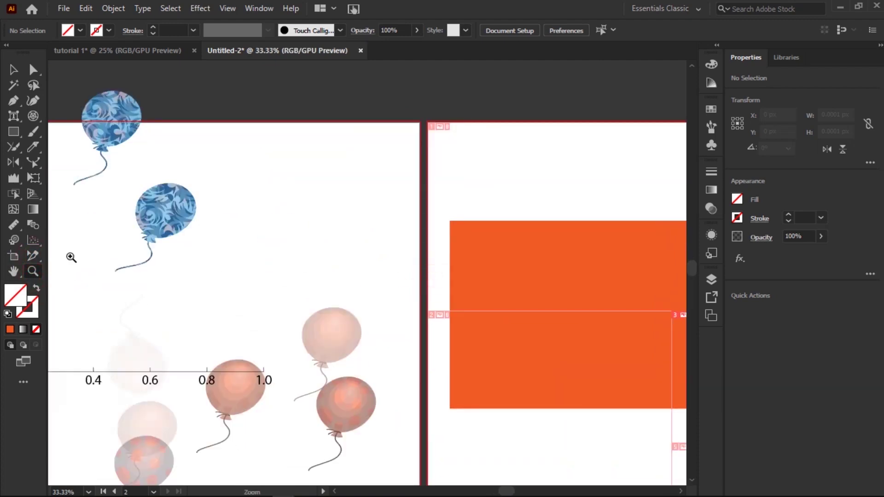
{"action": "mouse_move", "coordinate": [104, 493]}
{"action": "left_click", "coordinate": [88, 492]}
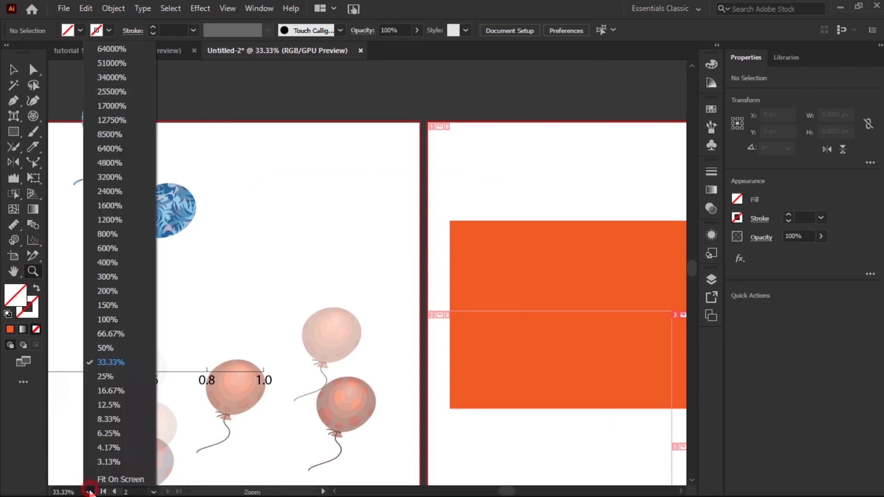
{"action": "left_click", "coordinate": [114, 422]}
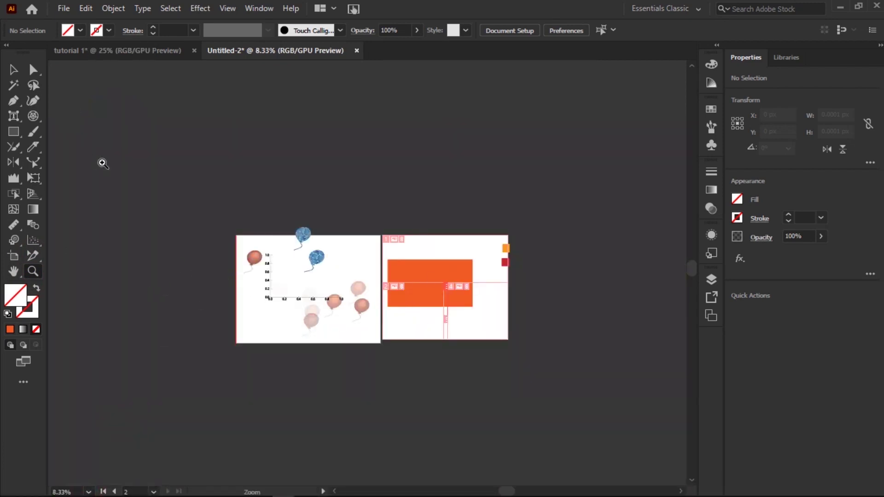
{"action": "left_click", "coordinate": [10, 68]}
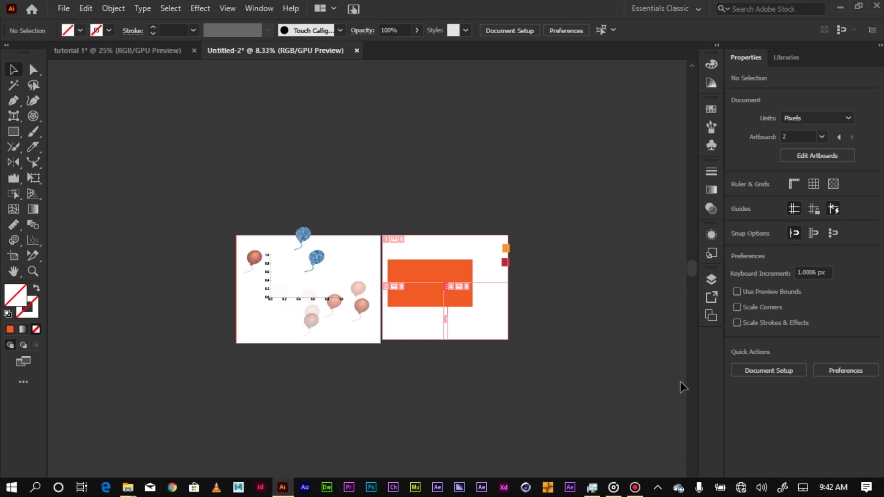
{"action": "left_click", "coordinate": [634, 489]}
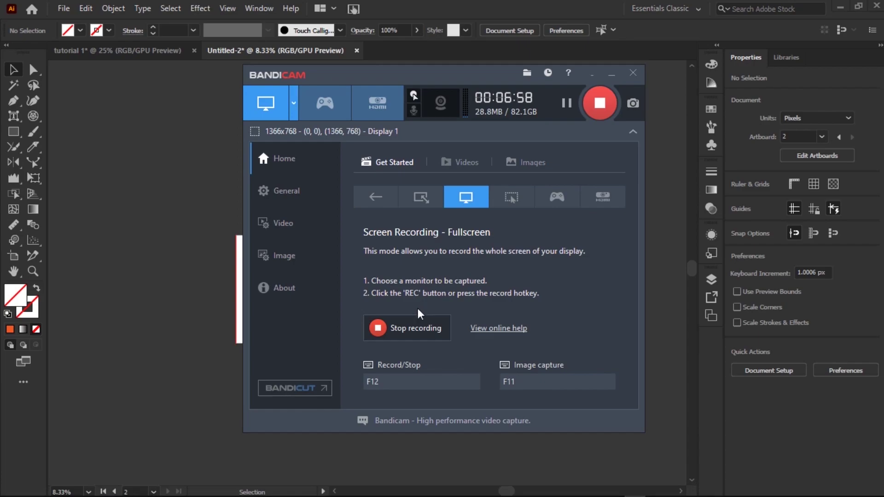
{"action": "left_click", "coordinate": [401, 329]}
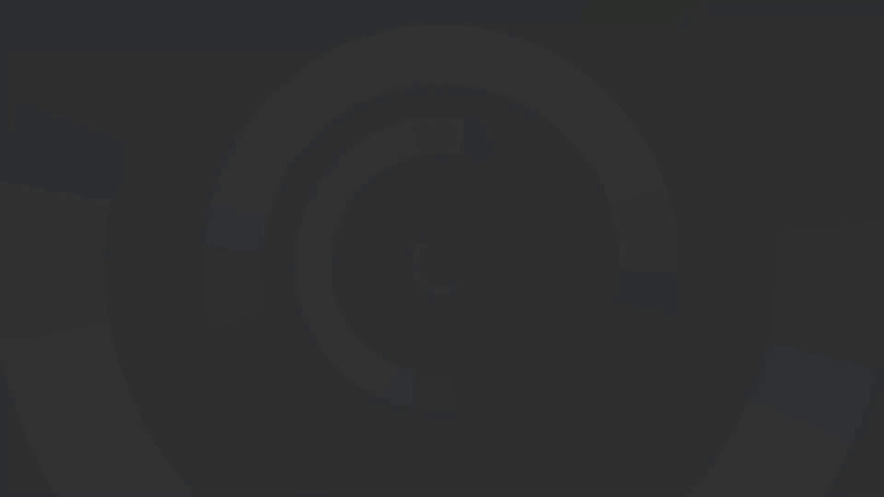